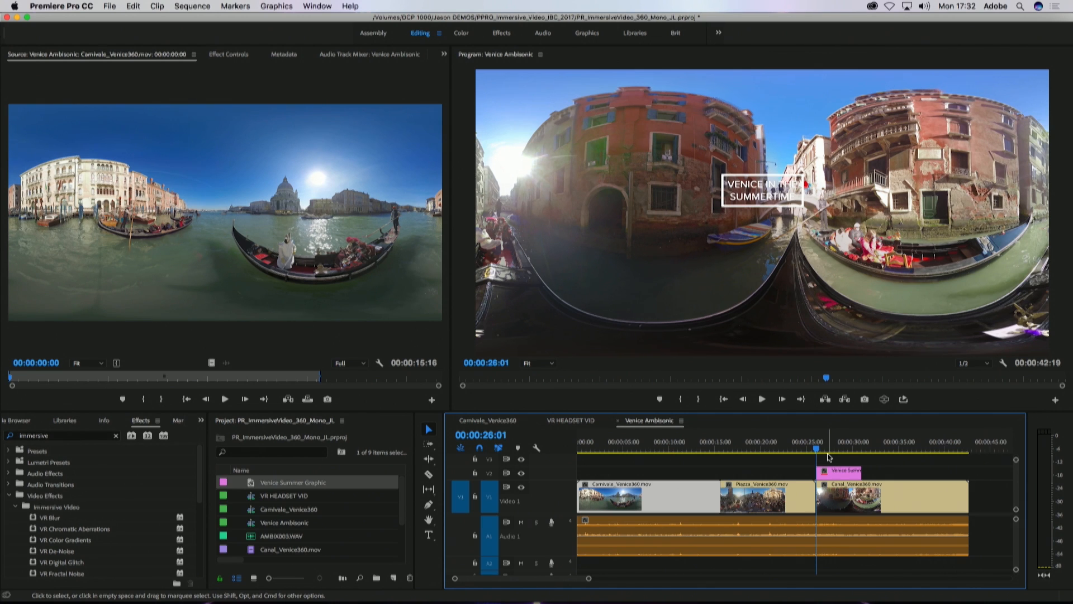
Step: Switch the Program monitor to VR video display and look around the canal scene near the title
left_click(884, 399)
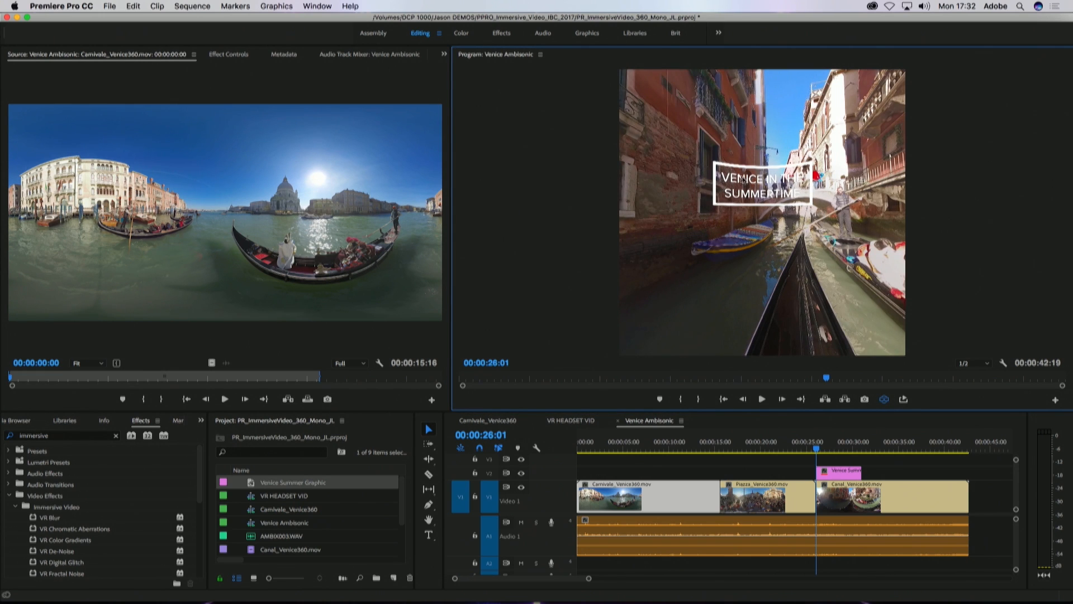
mouse_move(749, 183)
left_mouse_down()
mouse_move(822, 186)
mouse_move(711, 183)
mouse_move(769, 179)
left_mouse_up()
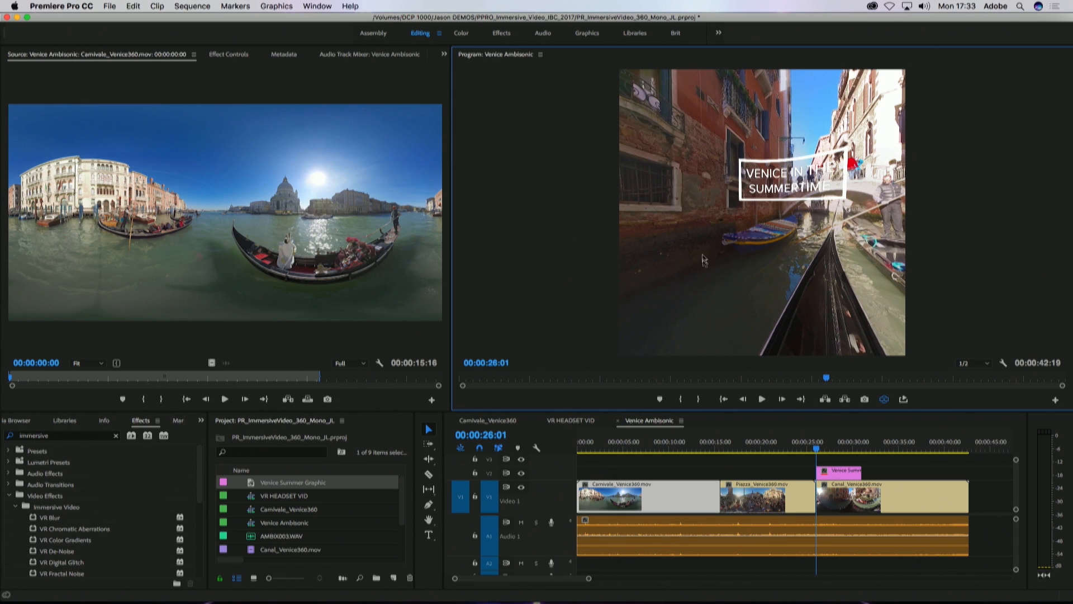
Step: Extend the Venice Summer Graphic clip's end to about 00:00:34 and apply the VR Plane to Sphere effect to it
left_click_drag(201, 480, 201, 512)
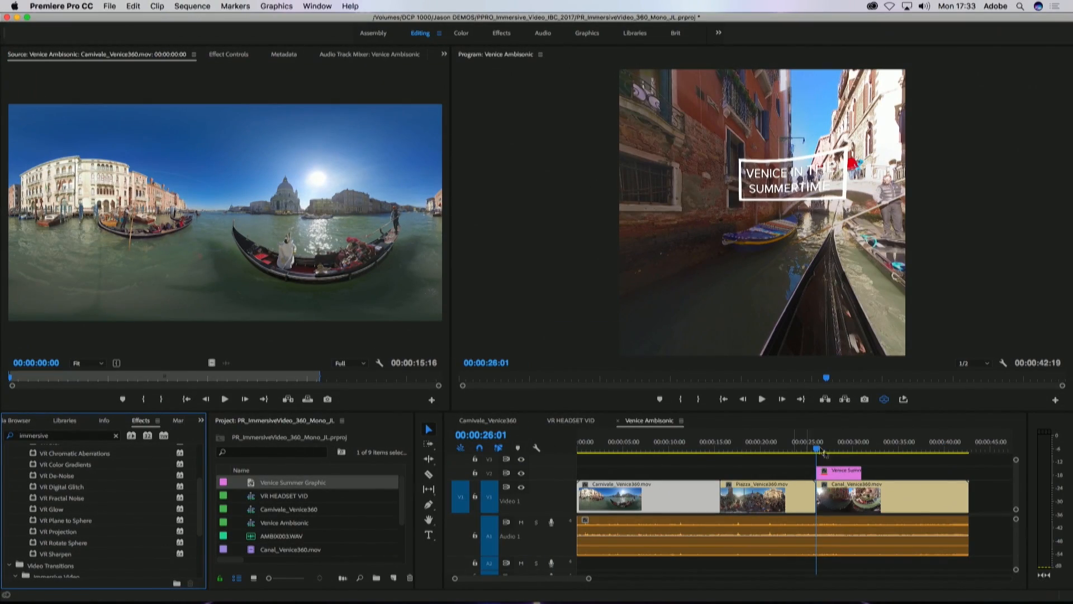
left_click_drag(861, 473, 887, 473)
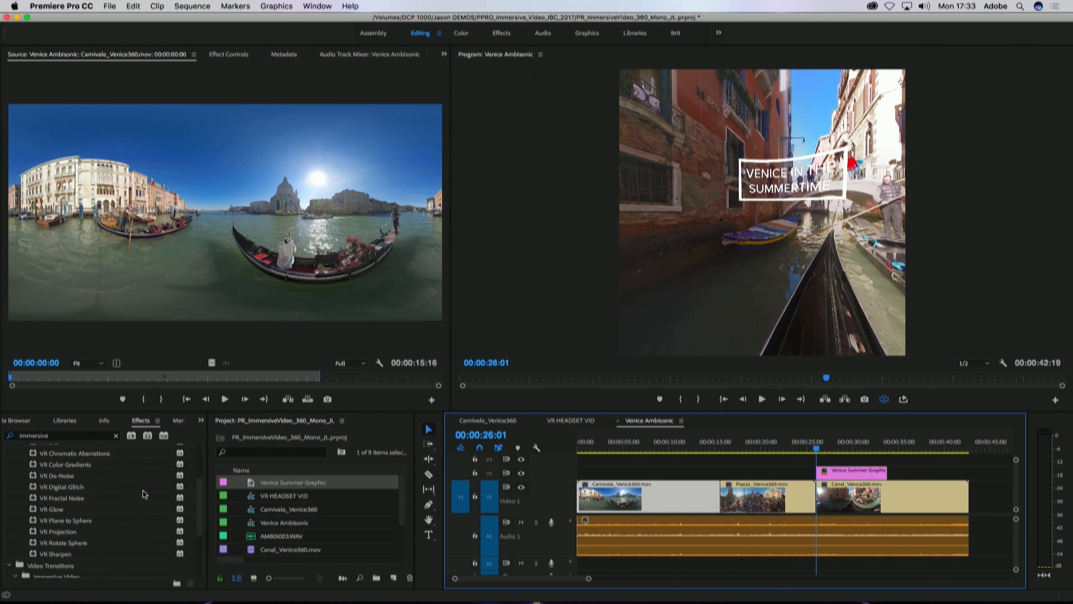
left_click_drag(32, 522, 825, 471)
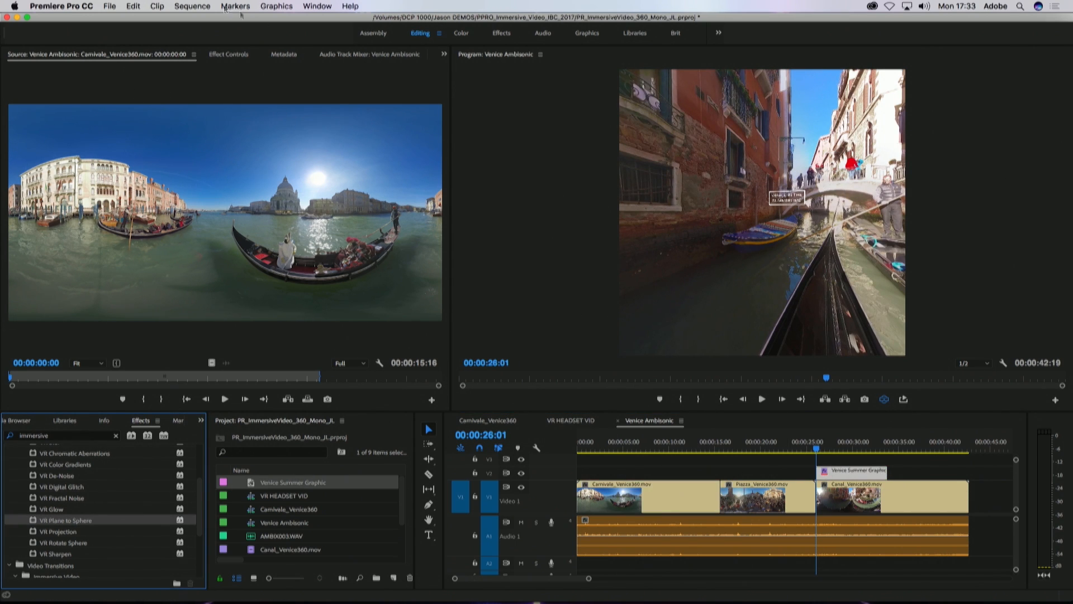
Step: Set the graphic's VR Plane to Sphere scale to 120 degrees and look around the VR view
left_click(239, 54)
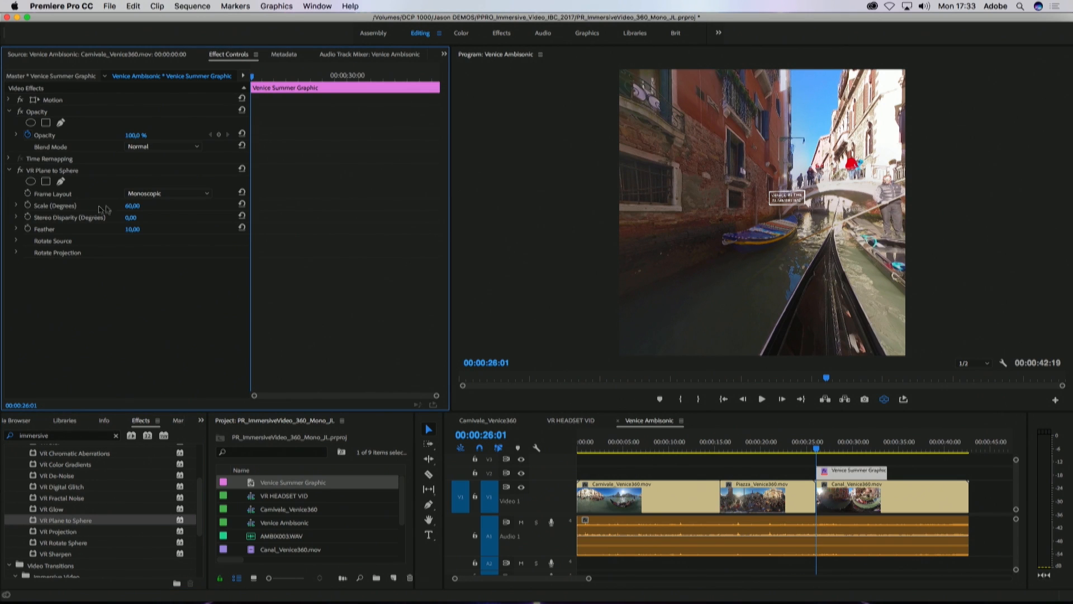
left_click(132, 207)
type("120")
key("Return")
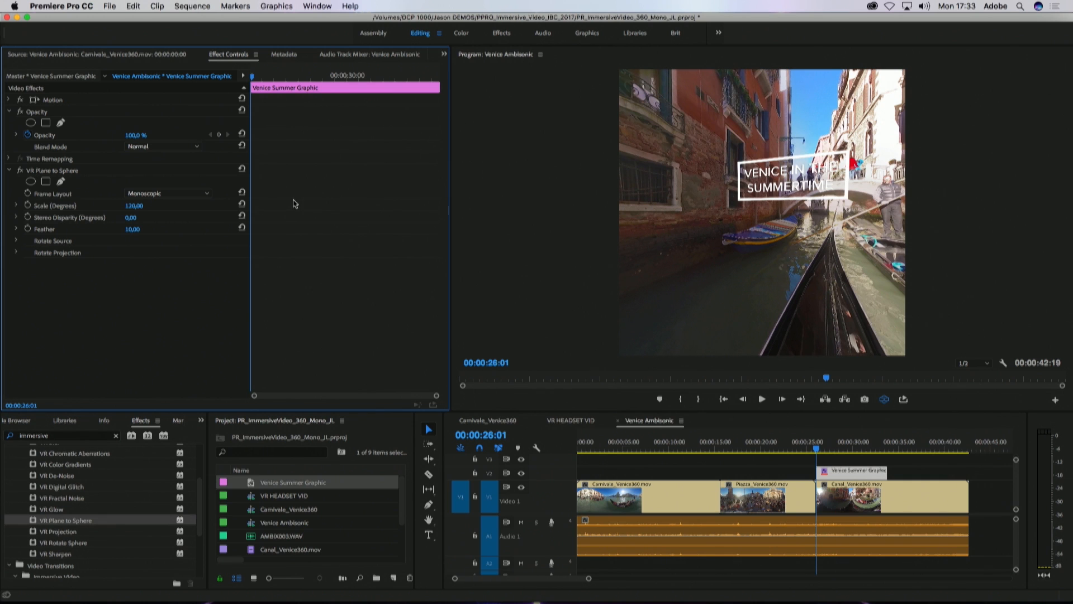
left_click_drag(752, 342, 723, 325)
left_click_drag(690, 288, 746, 282)
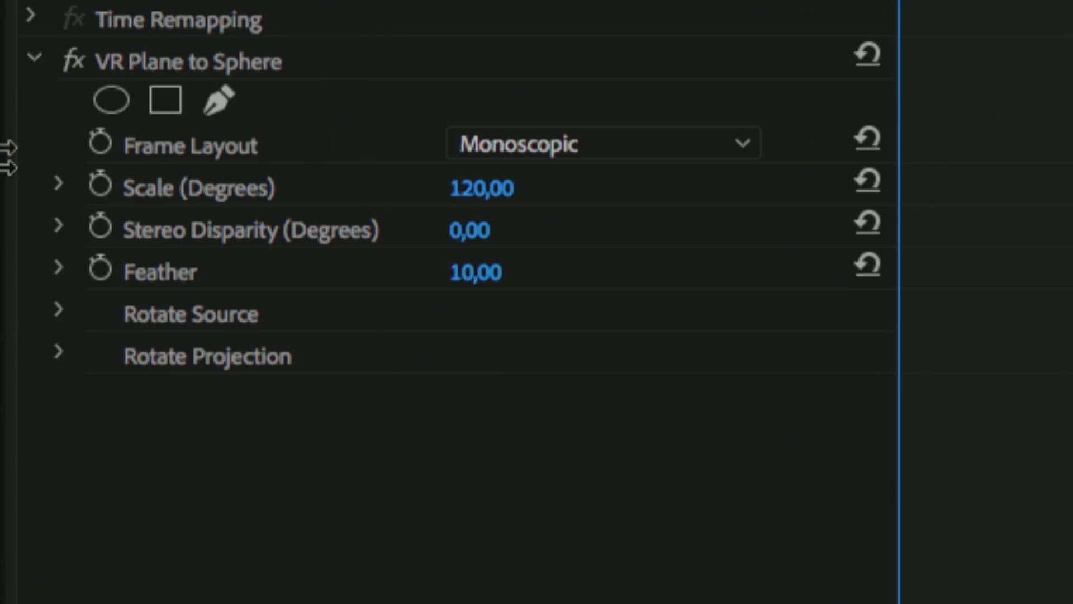
Step: Rotate the title's VR Plane to Sphere projection to a Projection Pan of -69° and a Projection Roll of 0°
left_click(58, 310)
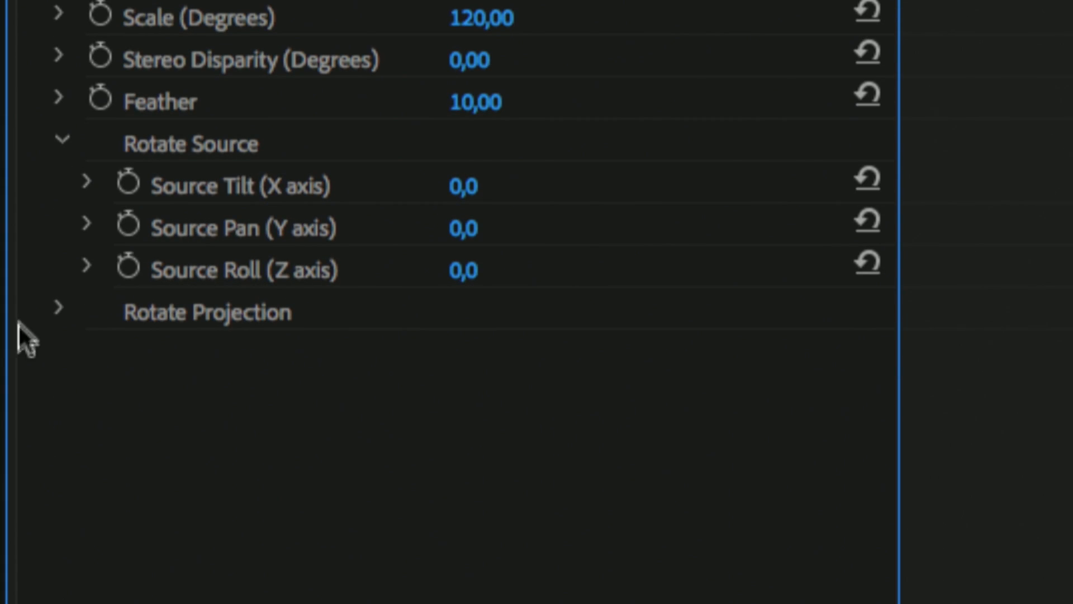
left_click(54, 307)
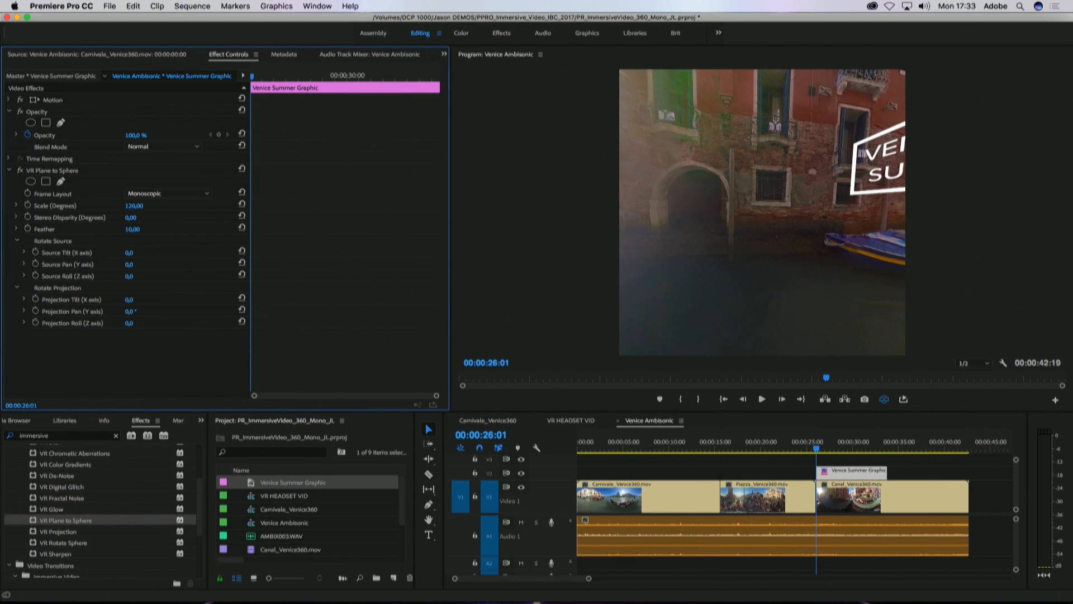
left_click_drag(129, 311, 92, 311)
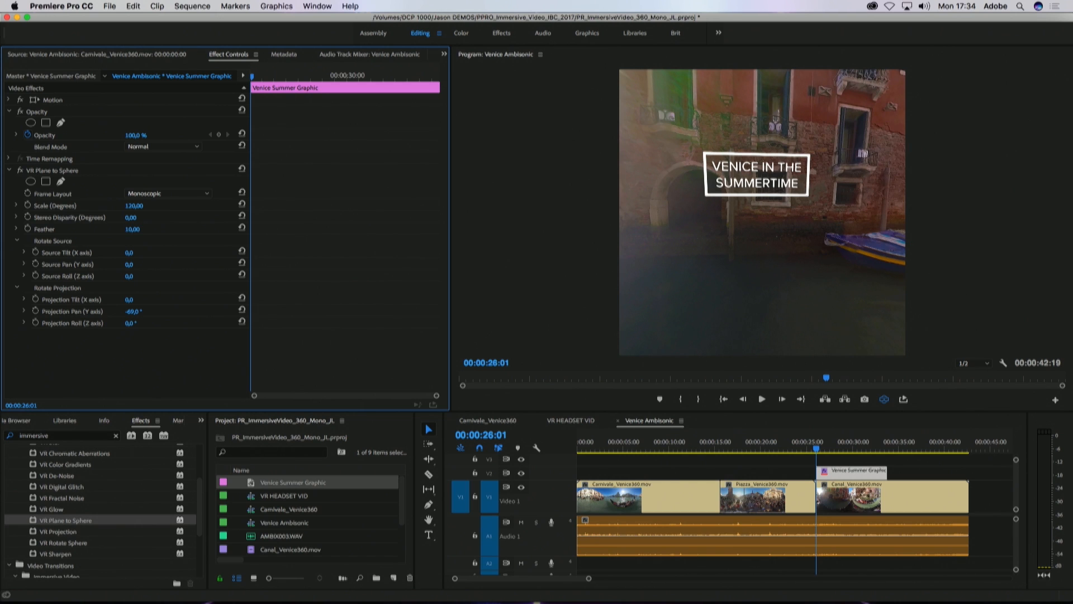
mouse_move(130, 323)
left_mouse_down()
mouse_move(116, 323)
mouse_move(127, 323)
left_mouse_up()
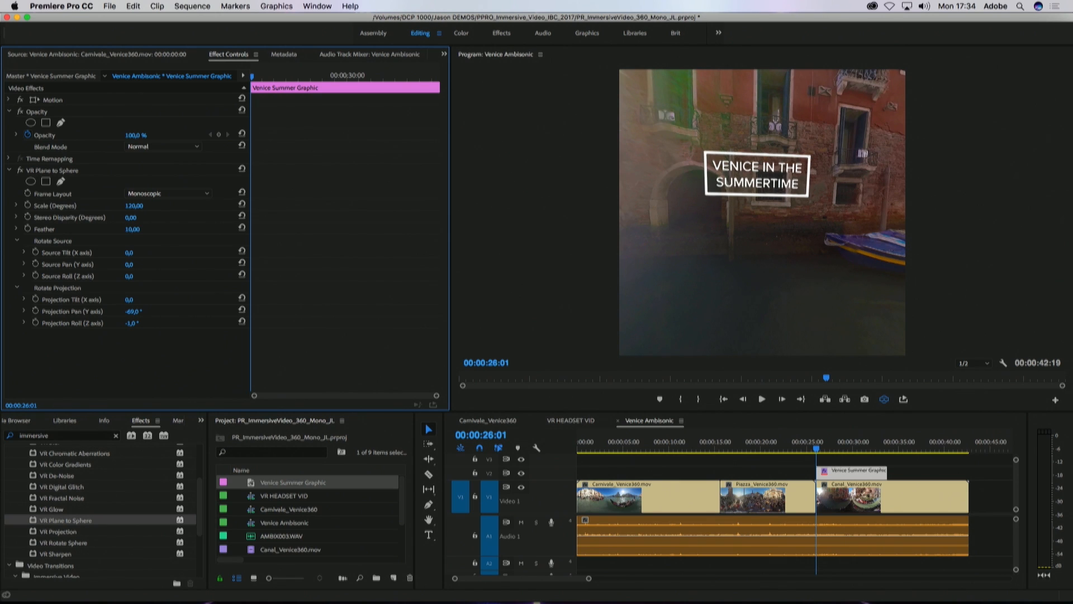
left_click_drag(126, 323, 129, 323)
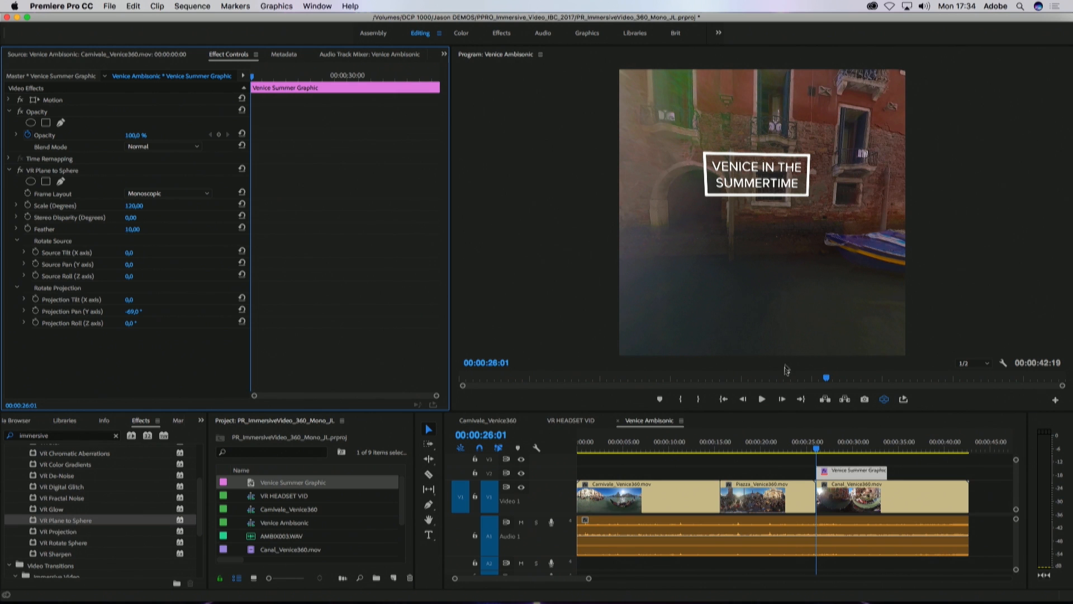
Step: Play the sequence from the title and look around the VR view during playback
key("space")
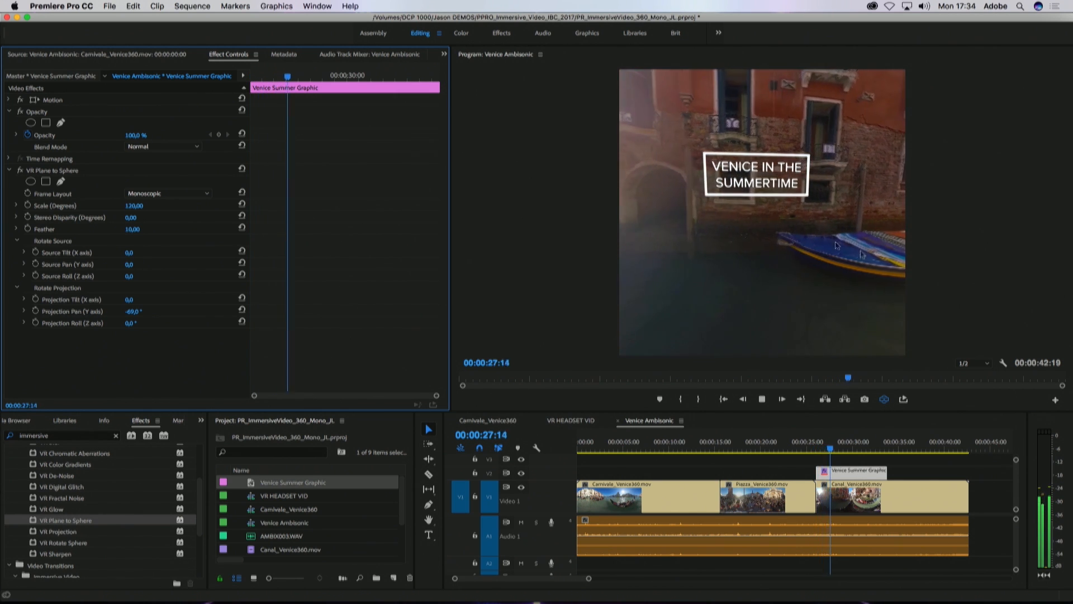
left_click_drag(873, 250, 676, 219)
key("space")
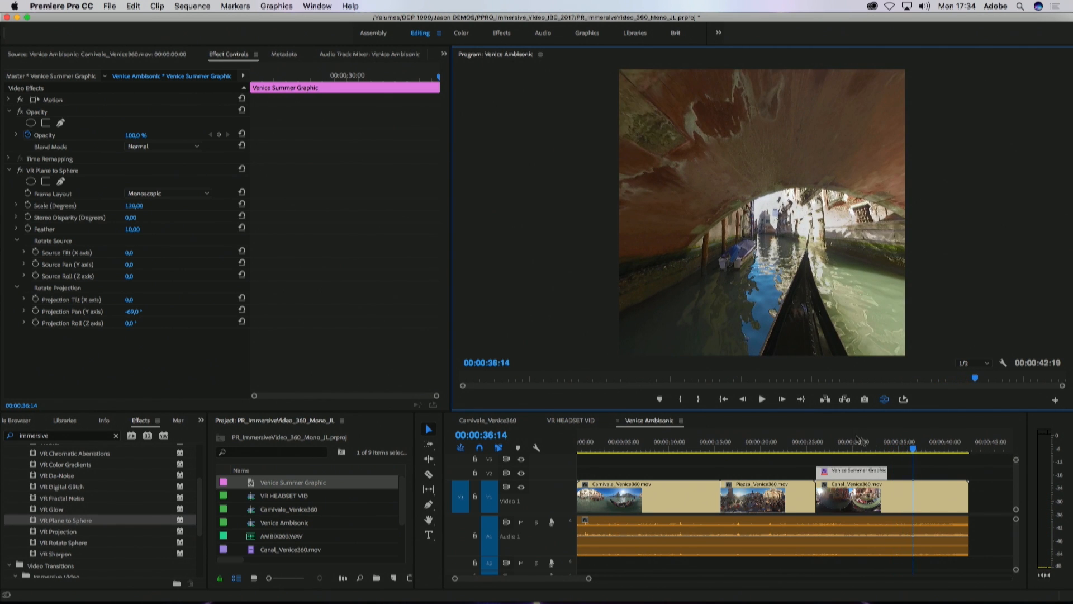
Step: Delete the Venice Summer Graphic clip from the sequence and move the playhead to the start of the Canal_Venice360.mov clip
left_click(841, 471)
key("Delete")
key("Up")
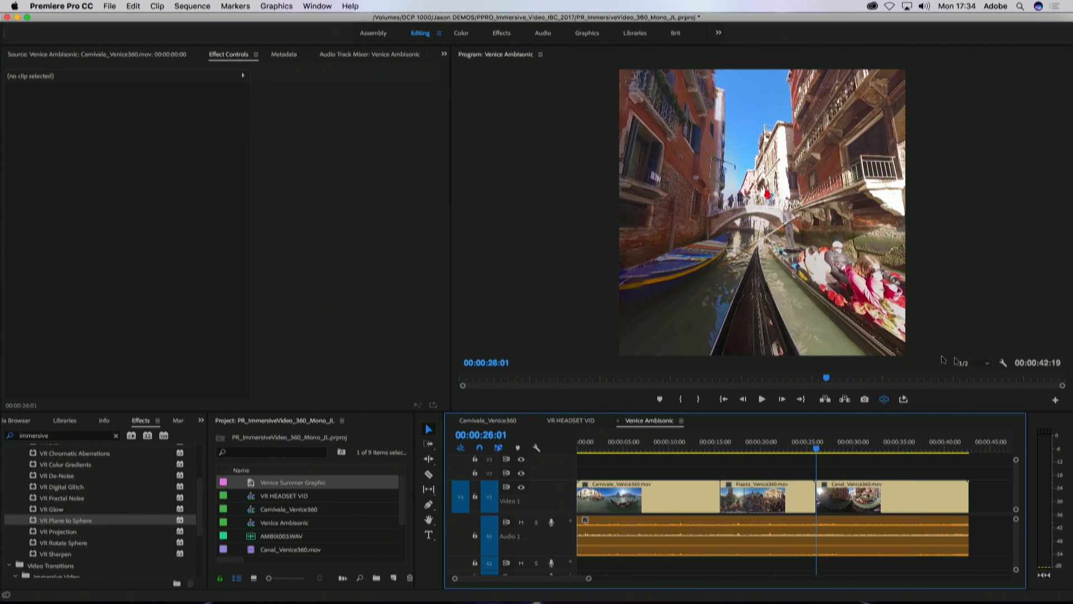
Step: Show the VR video controls in the Program monitor
left_click(1003, 363)
mouse_move(937, 262)
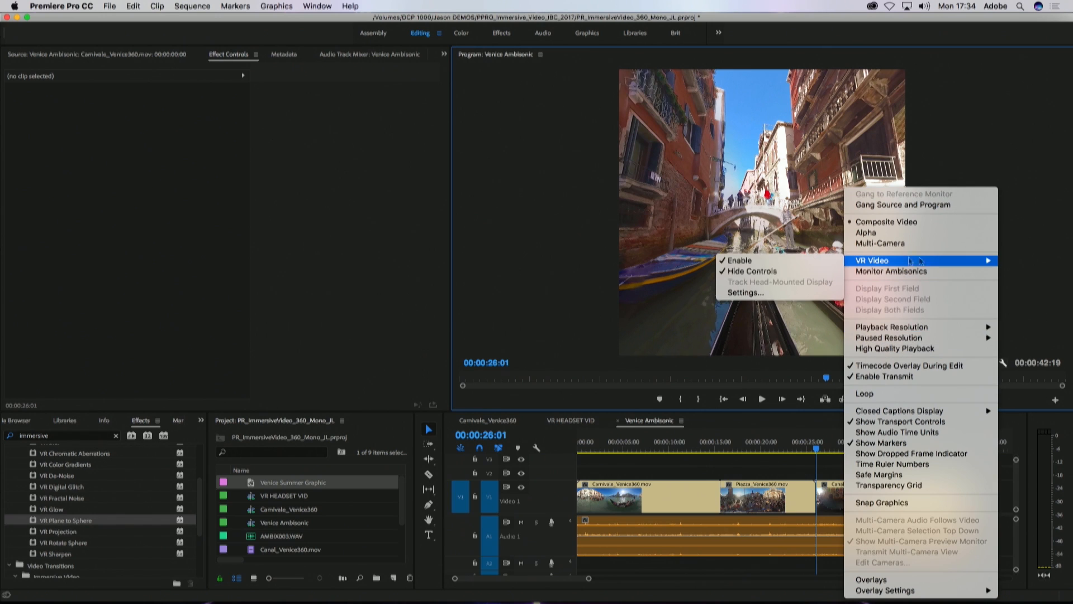
left_click(821, 274)
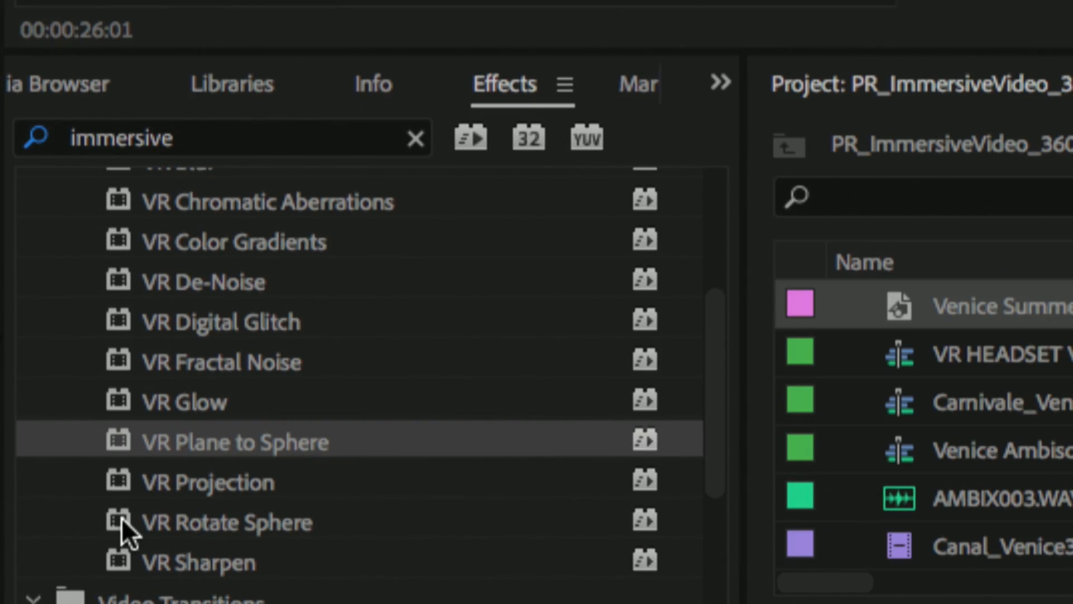
Step: Apply the VR Rotate Sphere effect to the Canal_Venice360.mov clip and set its Pan (Y axis) to -189°
left_click(122, 520)
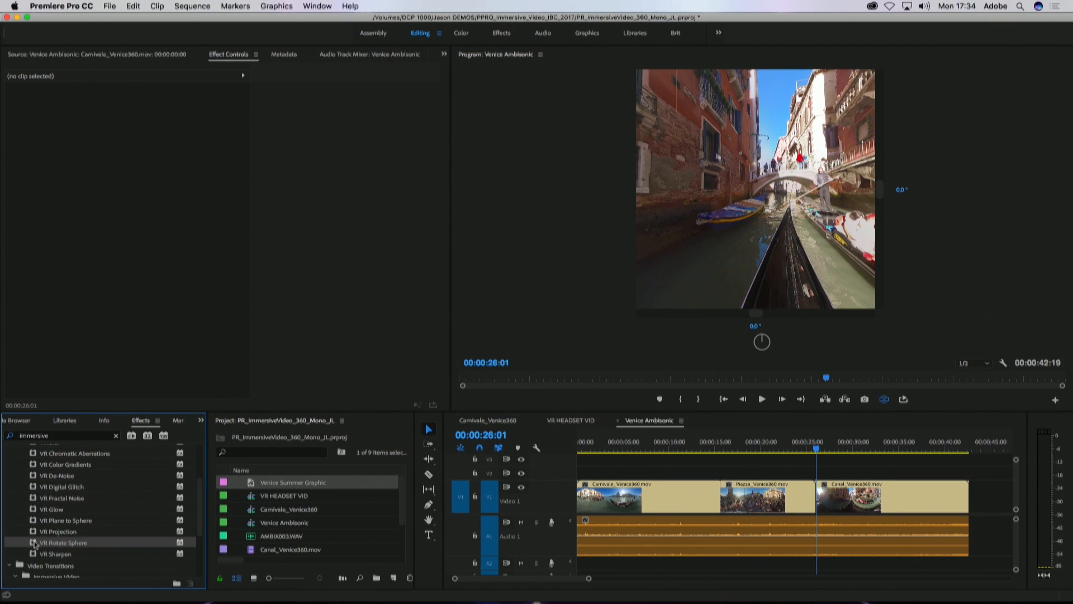
left_click_drag(35, 543, 865, 495)
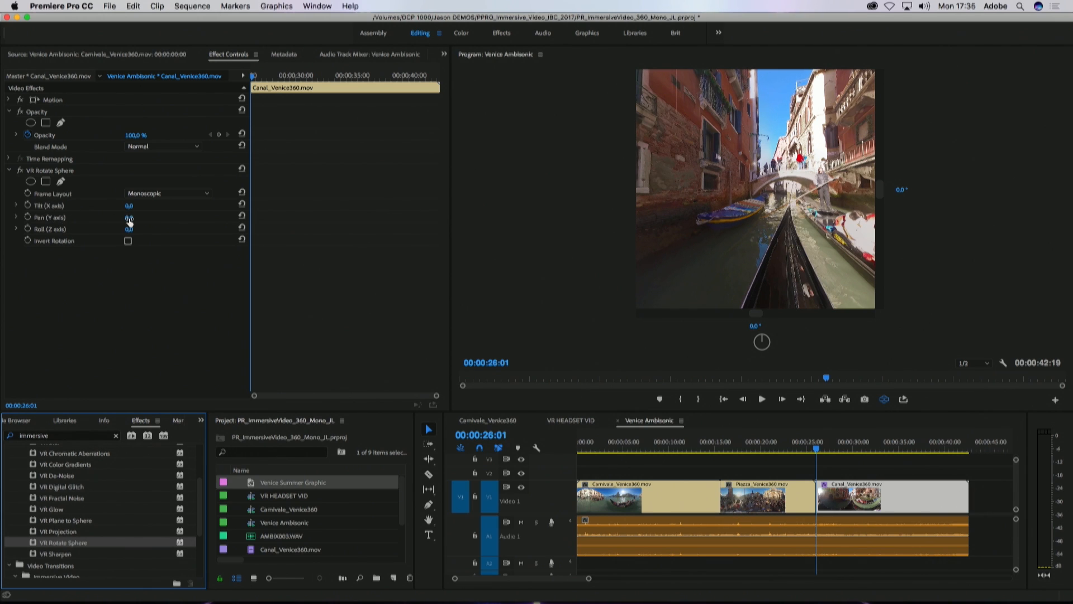
left_click_drag(129, 222, 24, 222)
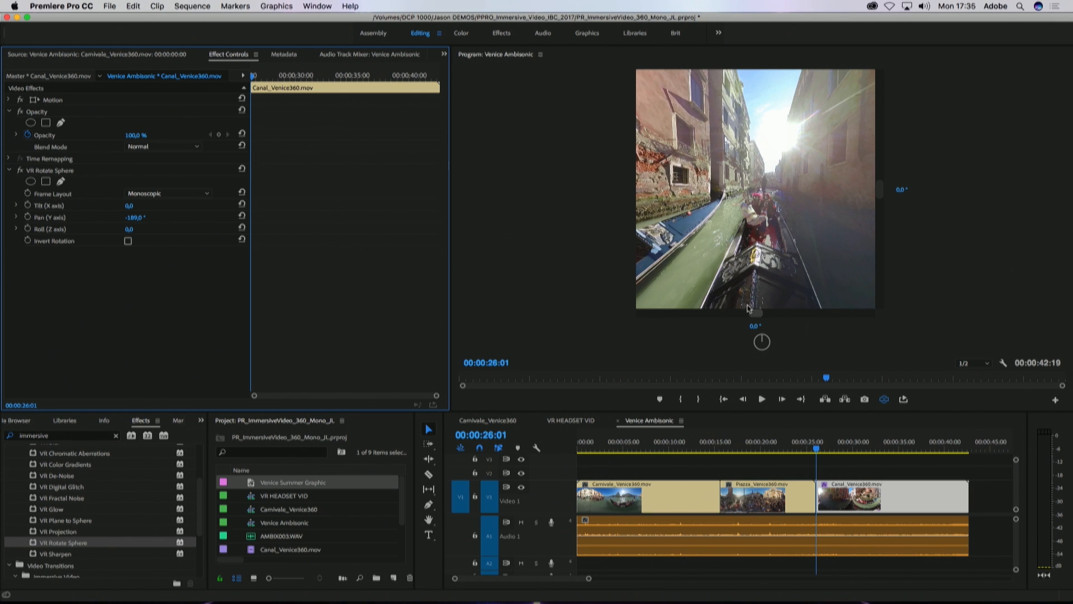
Step: Undo the VR Rotate Sphere pan change and the effect on the Canal clip, looking around the VR view in between
mouse_move(805, 197)
left_mouse_down()
mouse_move(732, 186)
mouse_move(772, 196)
mouse_move(709, 209)
mouse_move(794, 197)
left_mouse_up()
key("super+z")
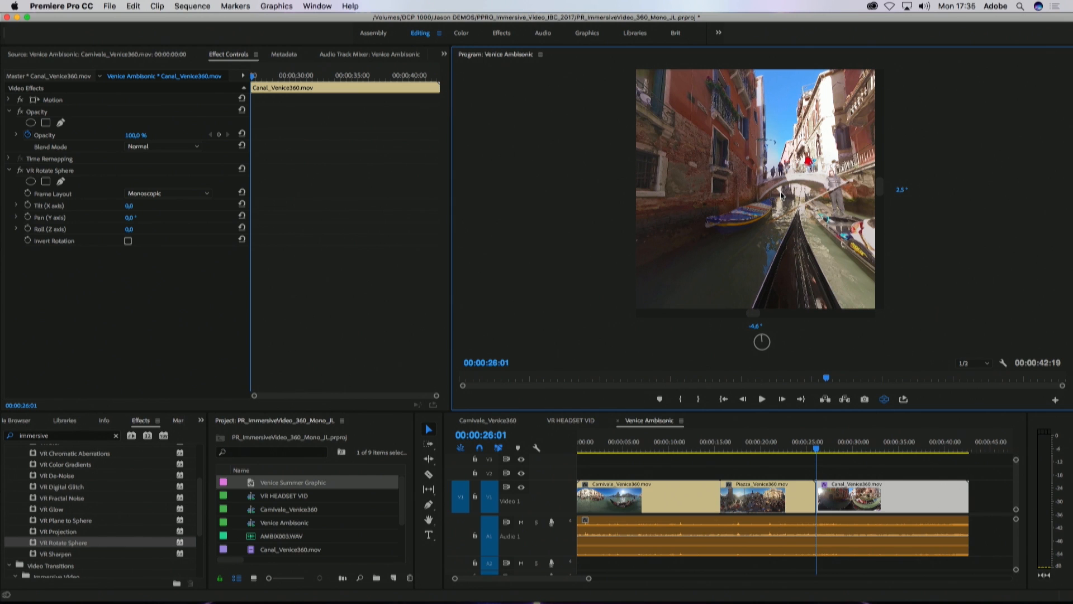
left_click_drag(817, 218, 681, 217)
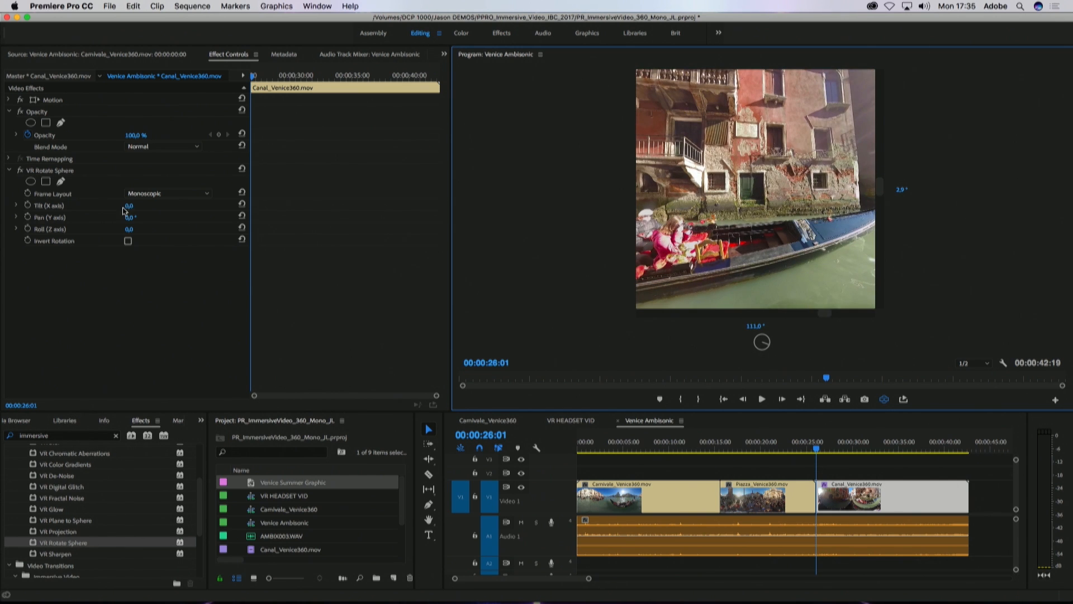
key("super+z")
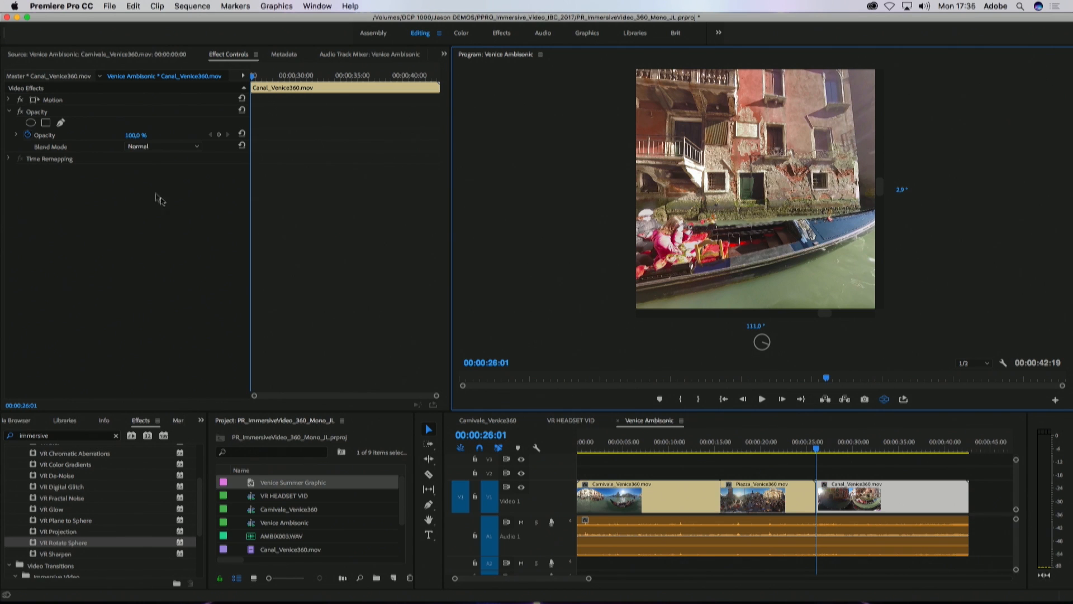
Step: Move the playhead to 00:00:11:08 and turn off VR display in the Program monitor
left_click_drag(821, 447, 652, 449)
scroll(203, 483, "down", 5)
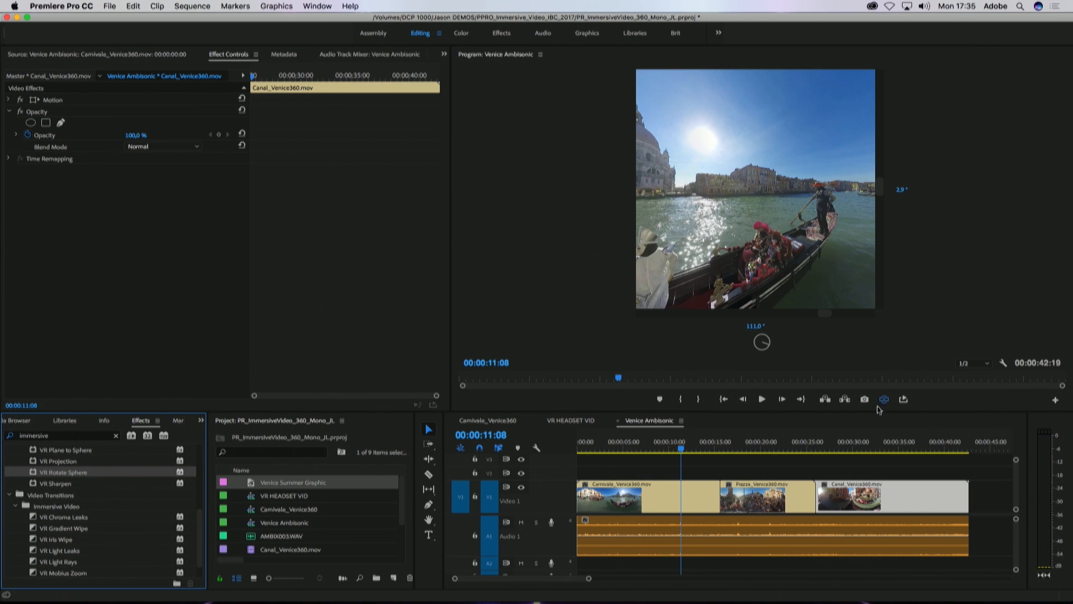
left_click(883, 400)
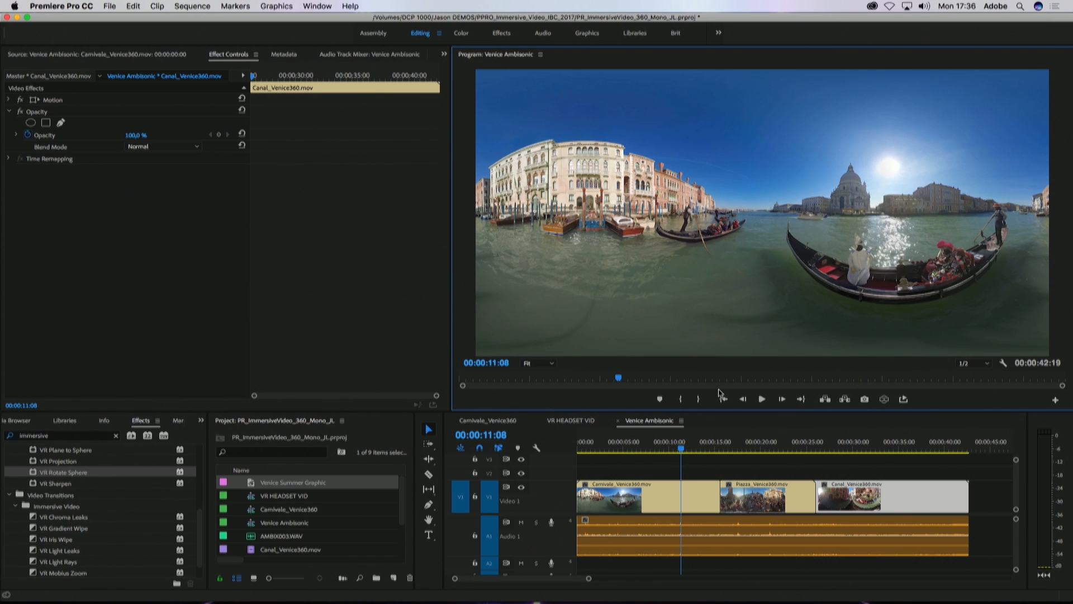
Step: Ripple trim the end of the Piazza_Venice360.mov clip and the start of the Canal_Venice360.mov clip
left_click_drag(200, 540, 199, 558)
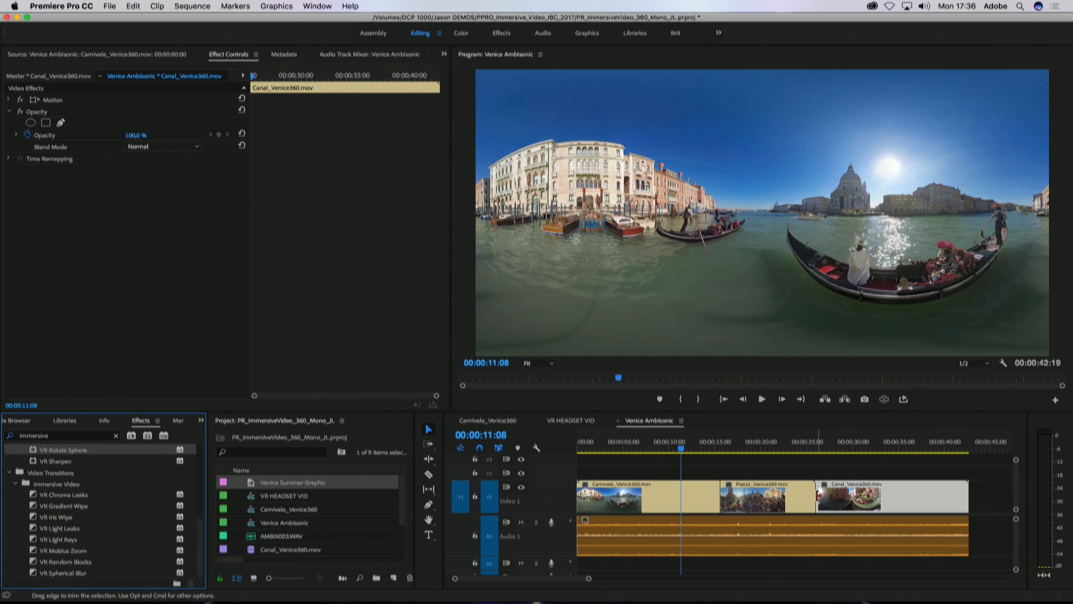
left_click_drag(812, 495, 836, 497)
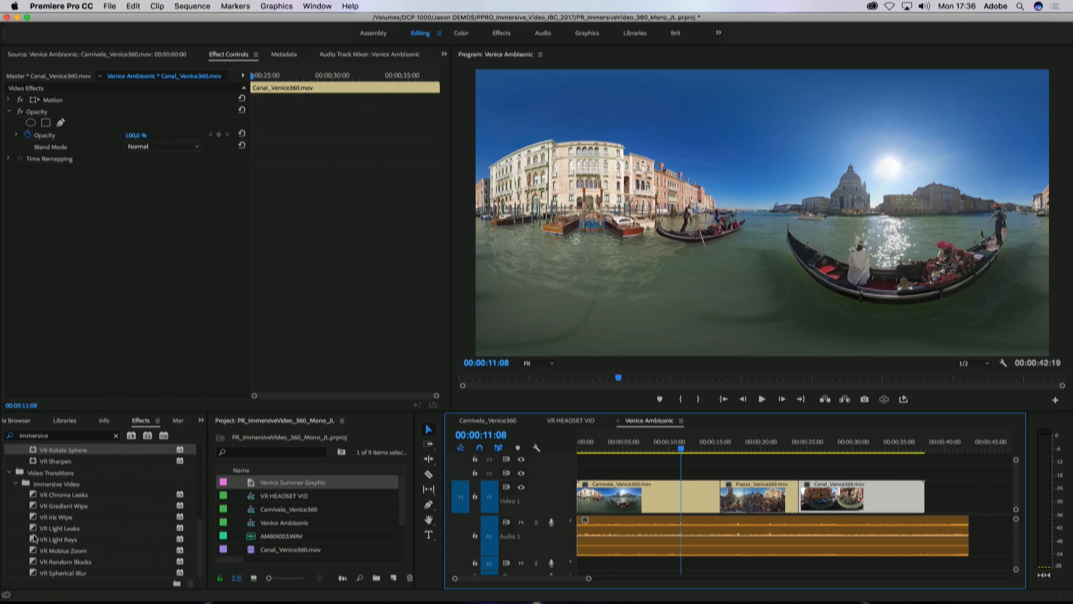
Step: Add a 00:00:03:01 VR Light Rays transition between the Carnivale and Piazza clips and a 00:00:02:04 VR Iris Wipe between Piazza and Canal
left_click_drag(35, 541, 721, 494)
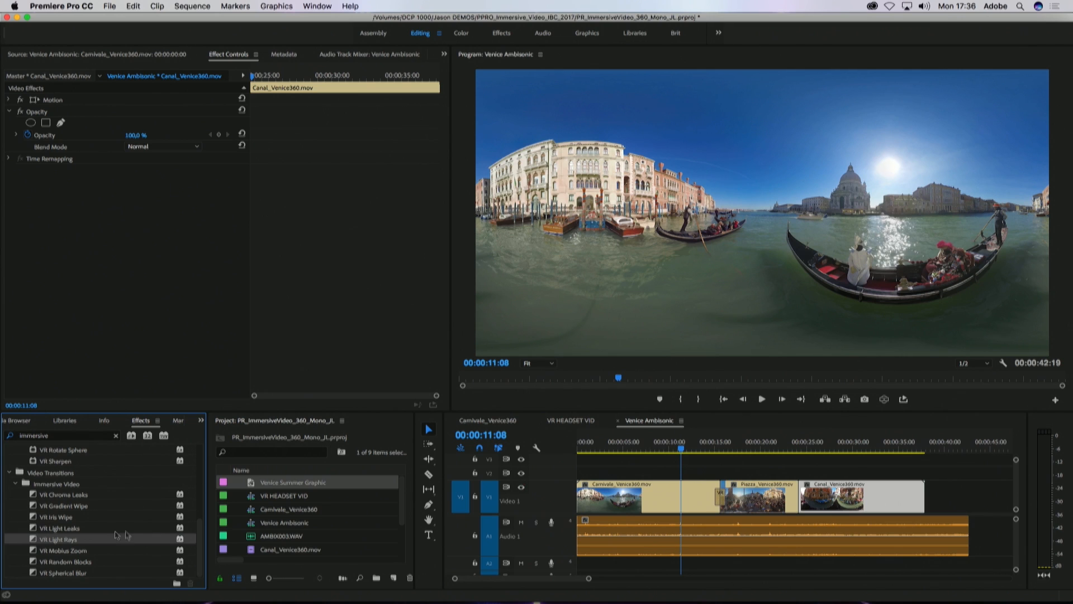
left_click_drag(35, 520, 799, 499)
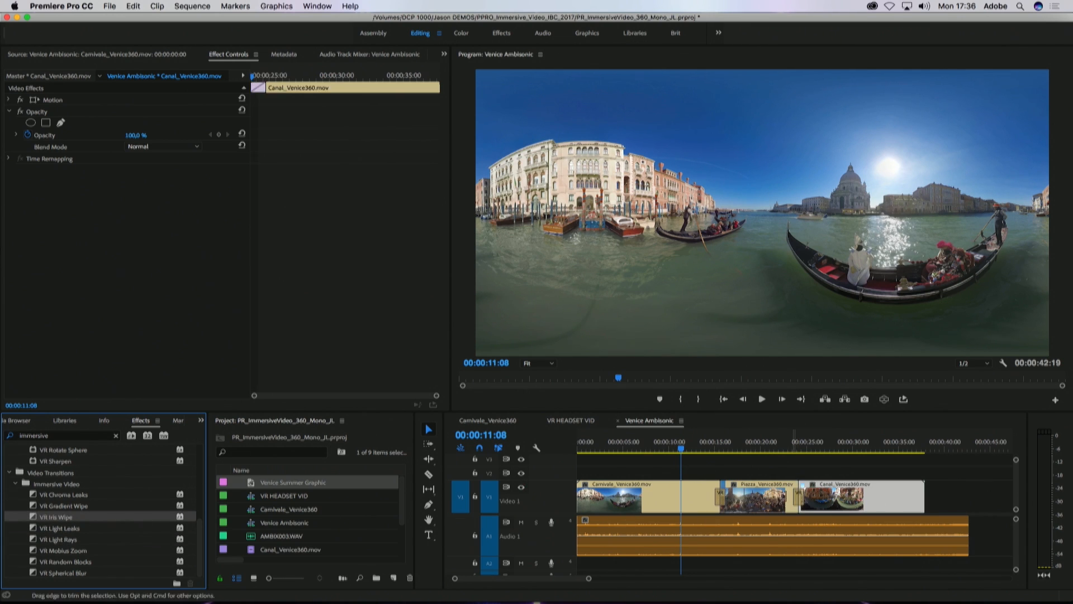
left_click_drag(718, 498, 708, 498)
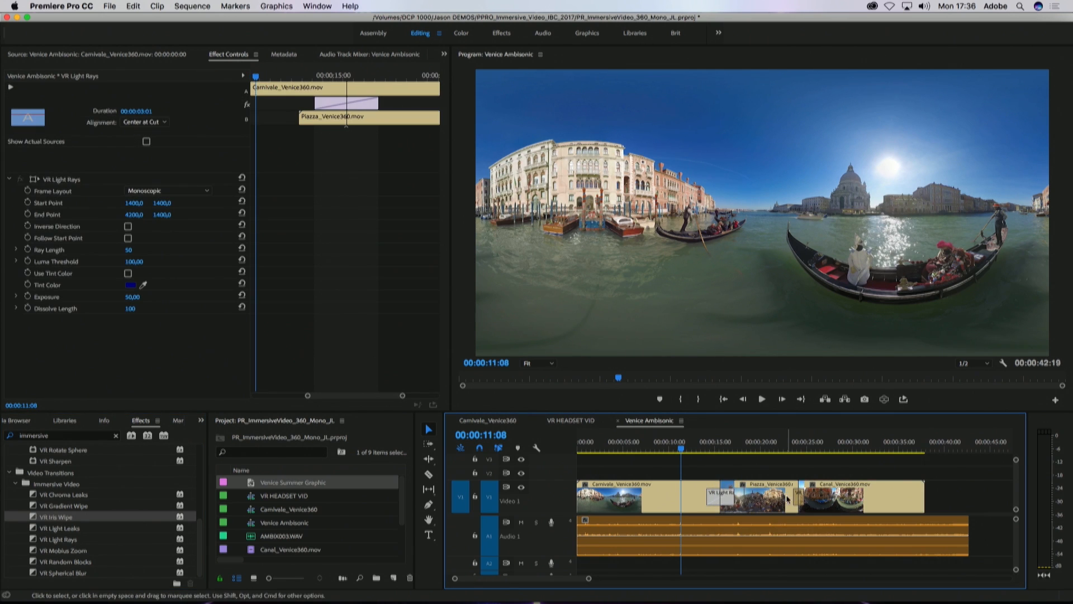
left_click_drag(796, 496, 790, 497)
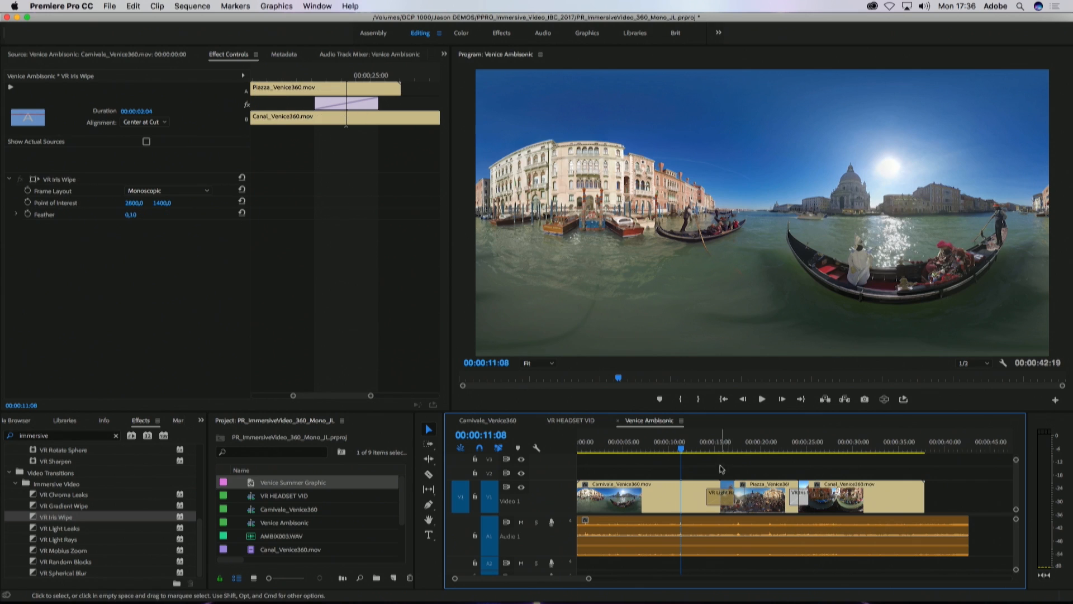
Step: Preview the VR Light Rays transition in the flat 360 view and in VR display
key("space")
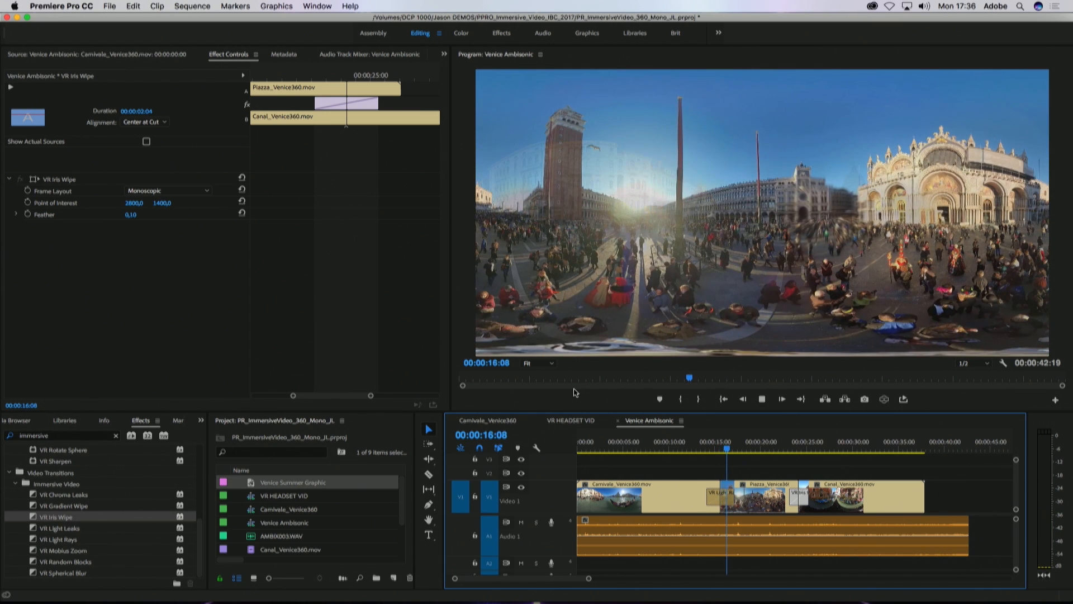
key("j")
key("l")
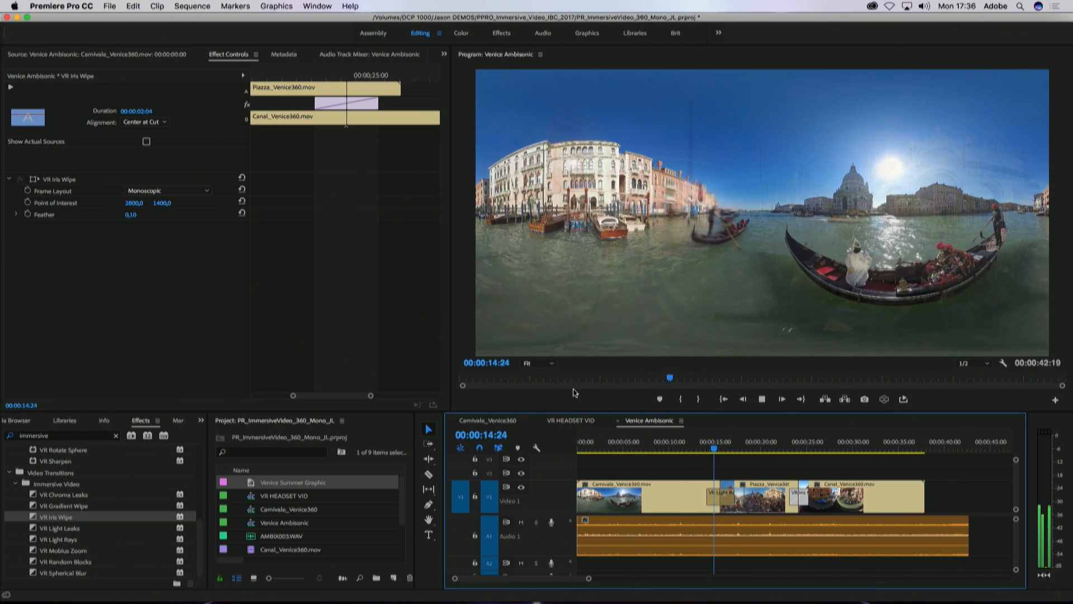
key("k")
left_click(883, 399)
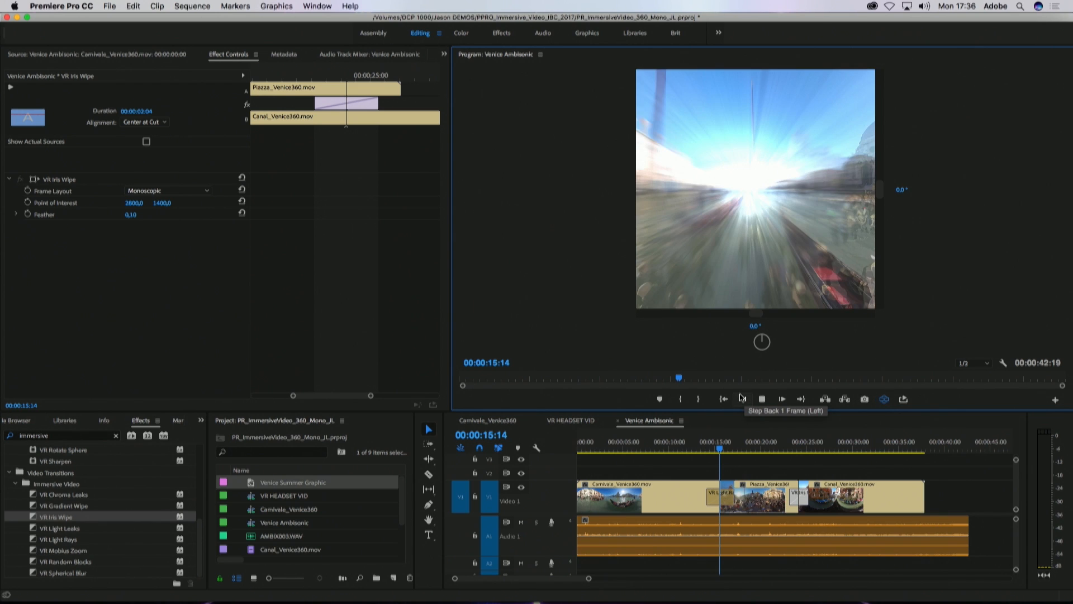
Step: Play the Venice Ambisonic sequence through both VR transitions in VR display while panning the view, stopping at 00:00:25:04
key("j")
key("l")
left_click_drag(702, 259, 743, 262)
key("j")
left_click_drag(765, 263, 687, 264)
key("l")
key("k")
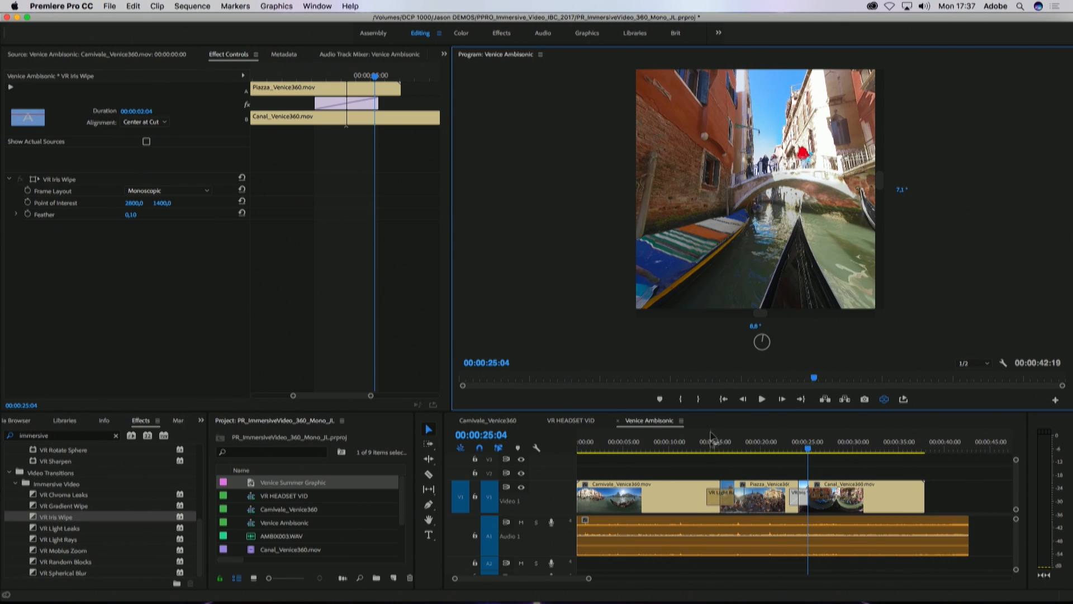
Step: Select the AMBIX003.WAV clip on Audio 1 and examine the Monitor Ambisonics and VR Video options of the Program monitor
left_click(644, 526)
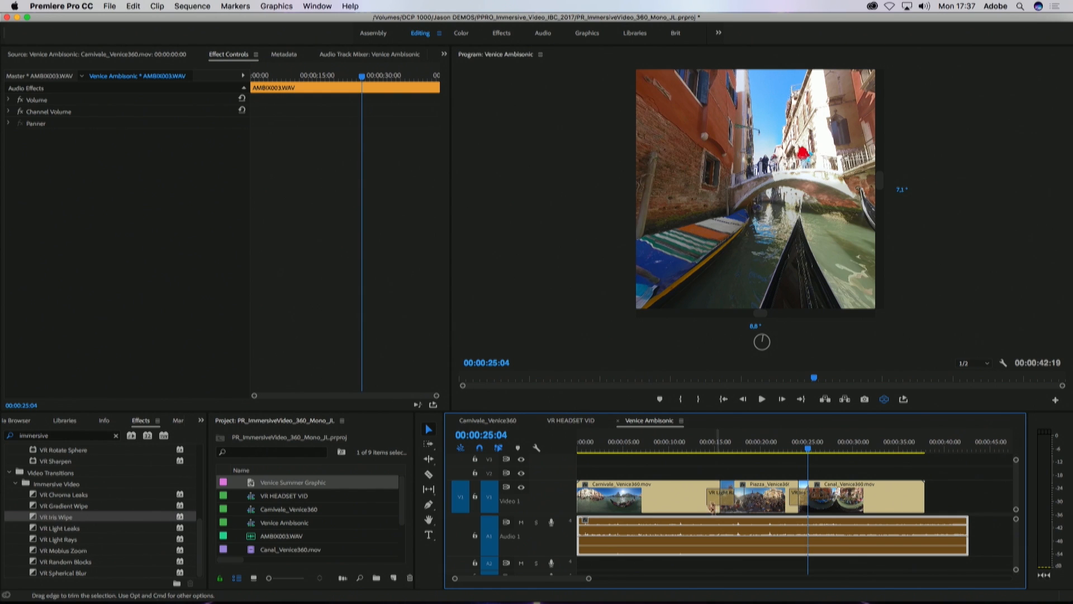
left_click(1003, 363)
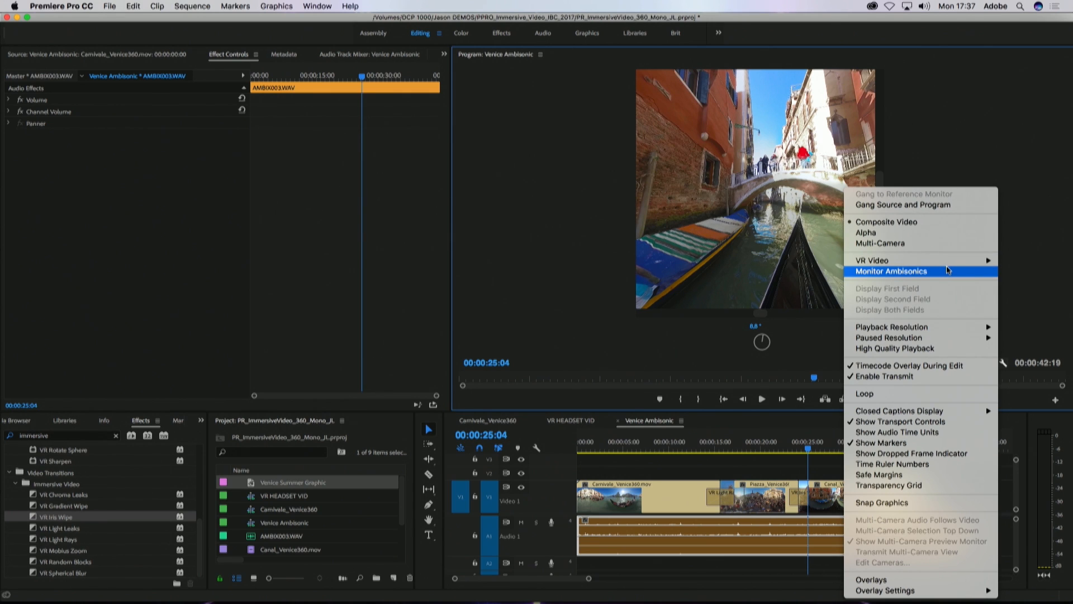
mouse_move(945, 260)
left_click(1055, 283)
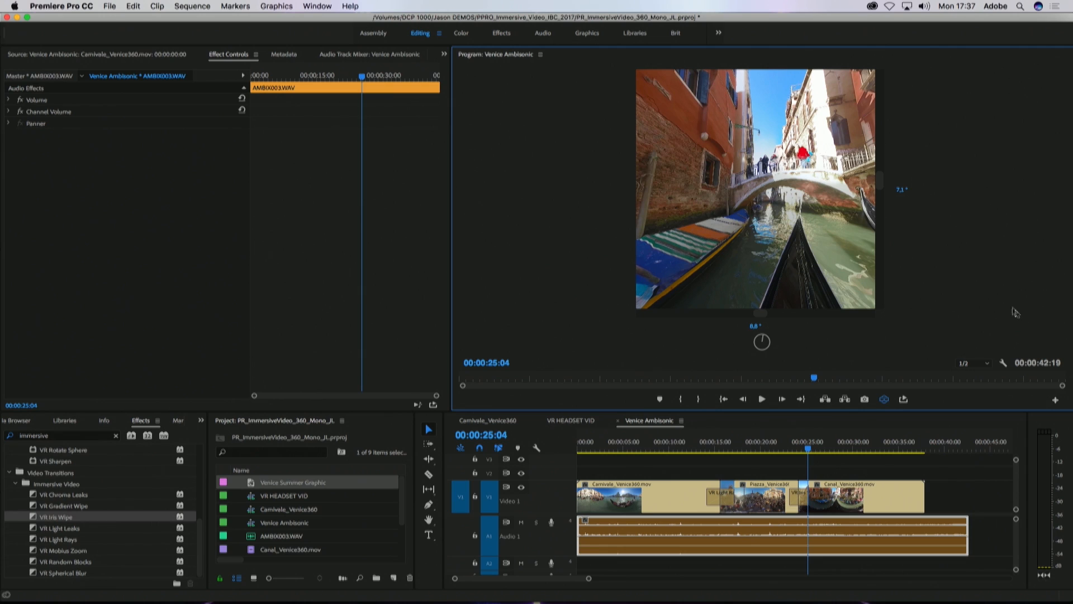
Step: Open the VR HEADSET VID sequence, play it in a maximized Program monitor, and restore the workspace layout
left_click(569, 421)
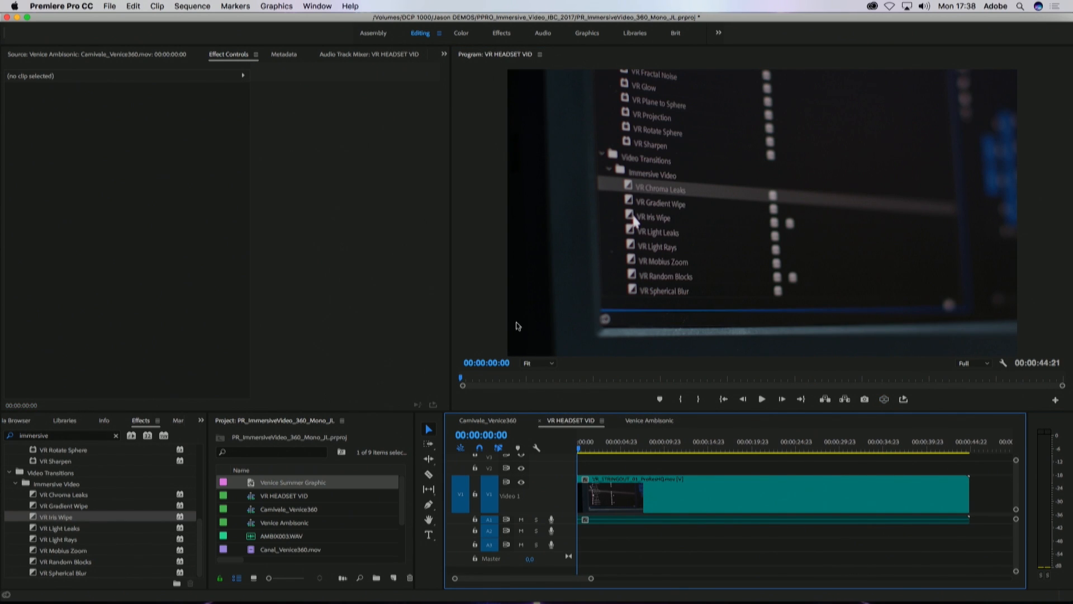
key("grave")
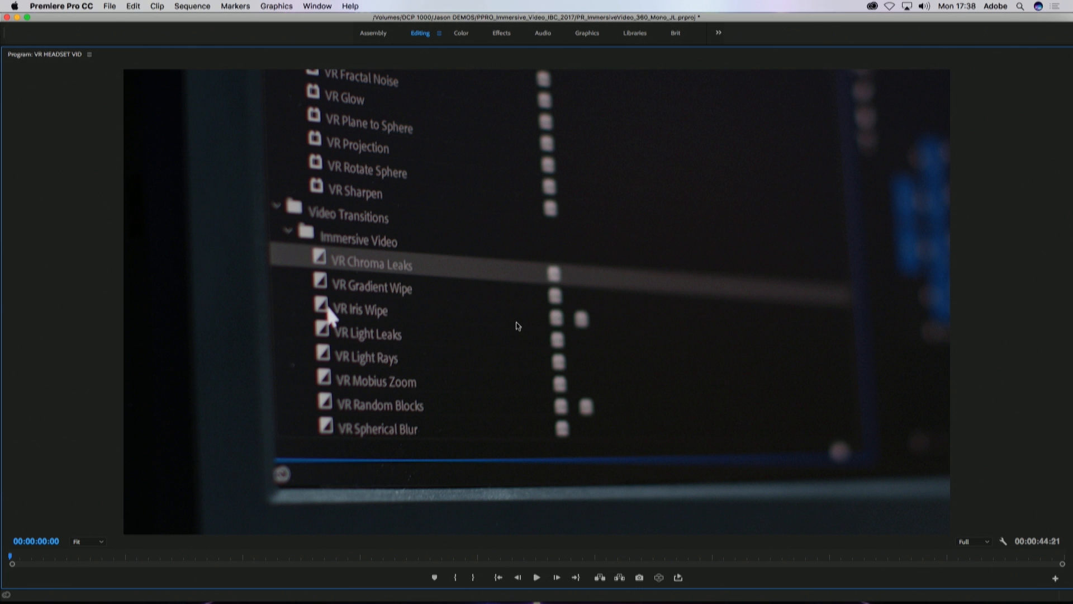
key("space")
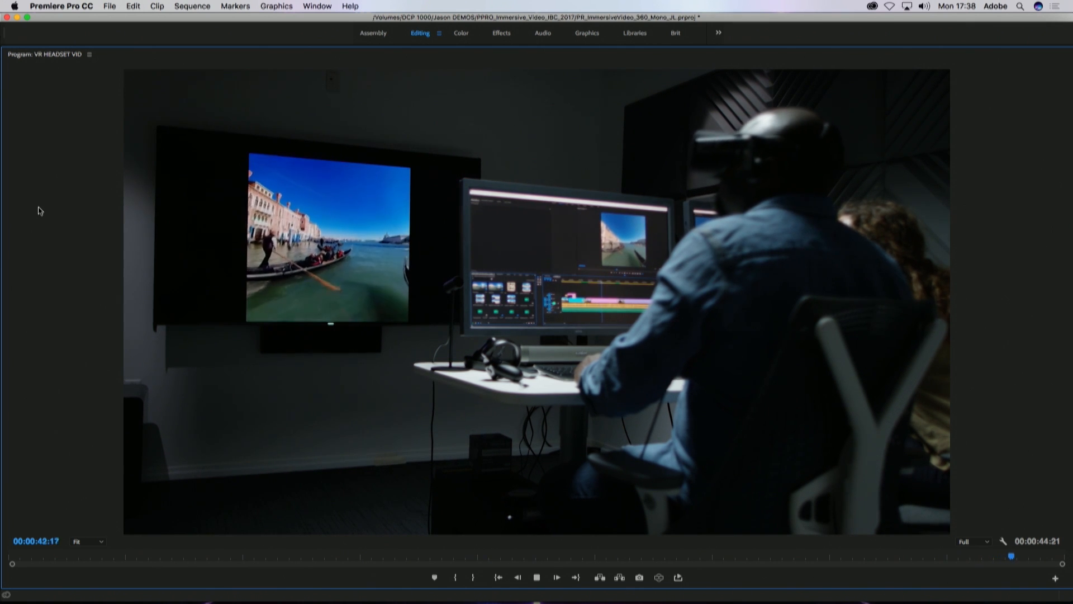
key("space")
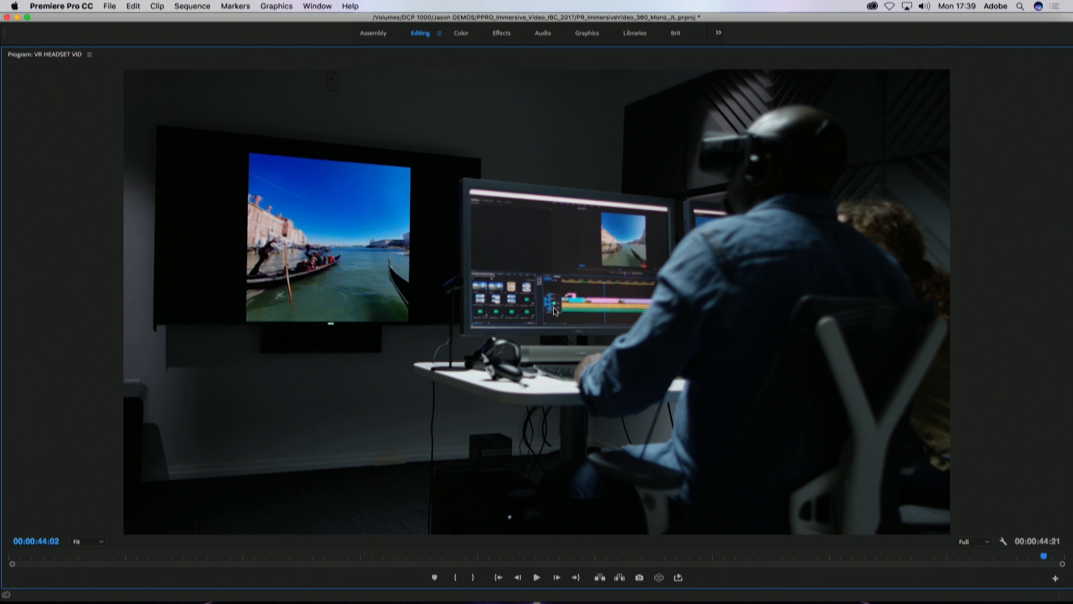
key("grave")
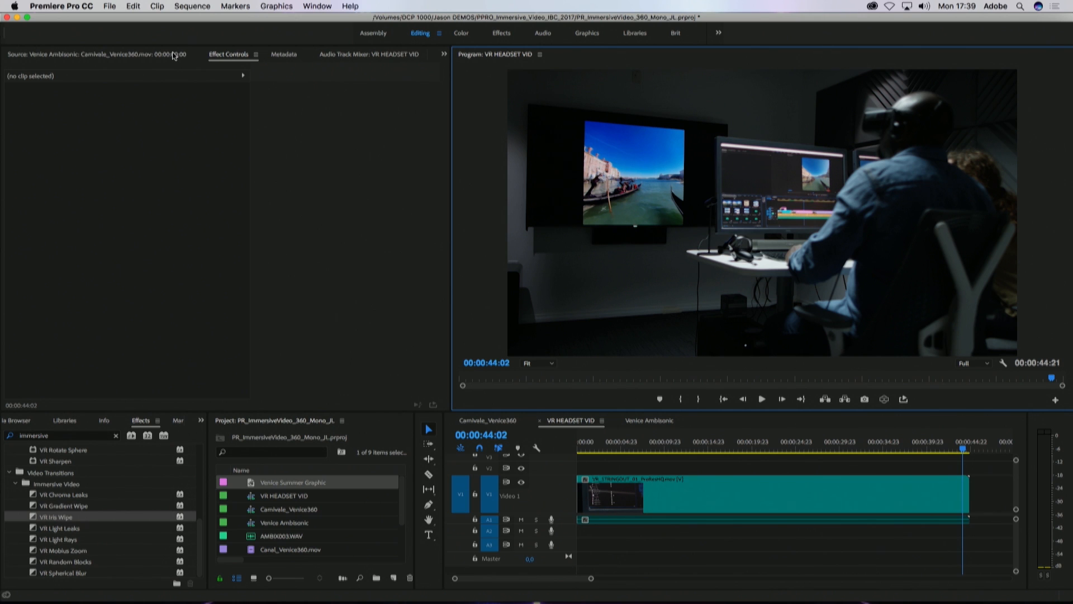
Step: Switch to After Effects and preview the 1 other_soda_pop_map composition
key("super+Tab")
key("super+Tab")
key("super+Tab")
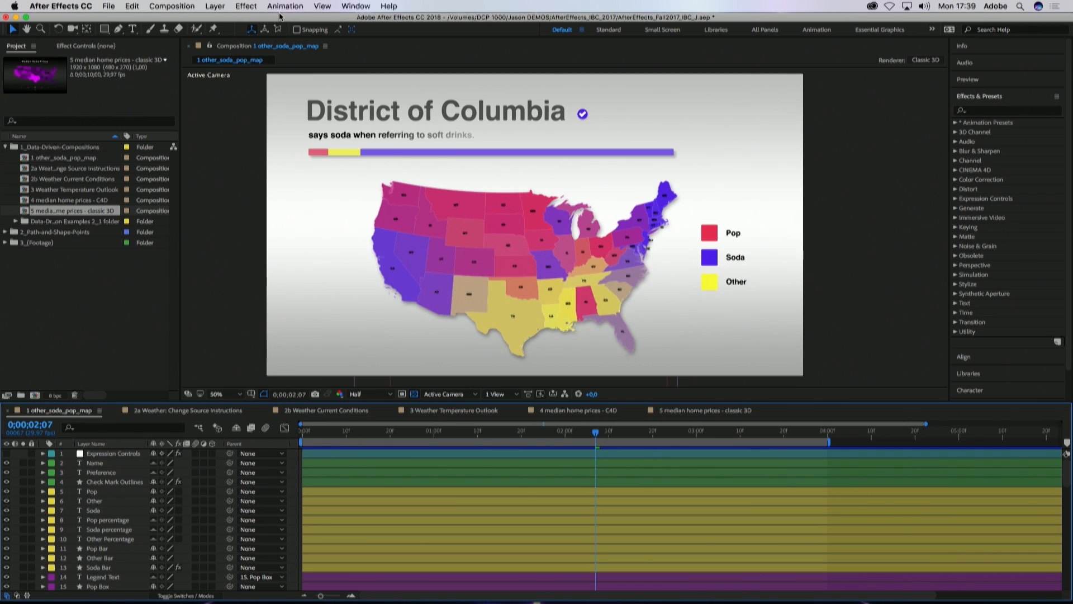
key("space")
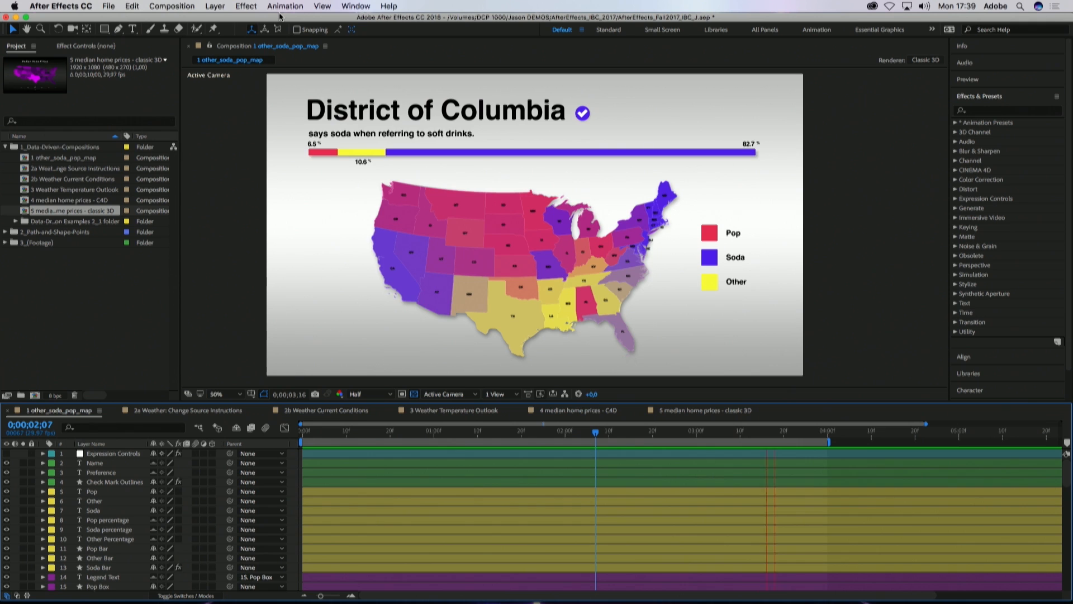
Step: Show the effects of the Expression Controls layer, stop the preview, and examine the stack of state layers
left_click(78, 45)
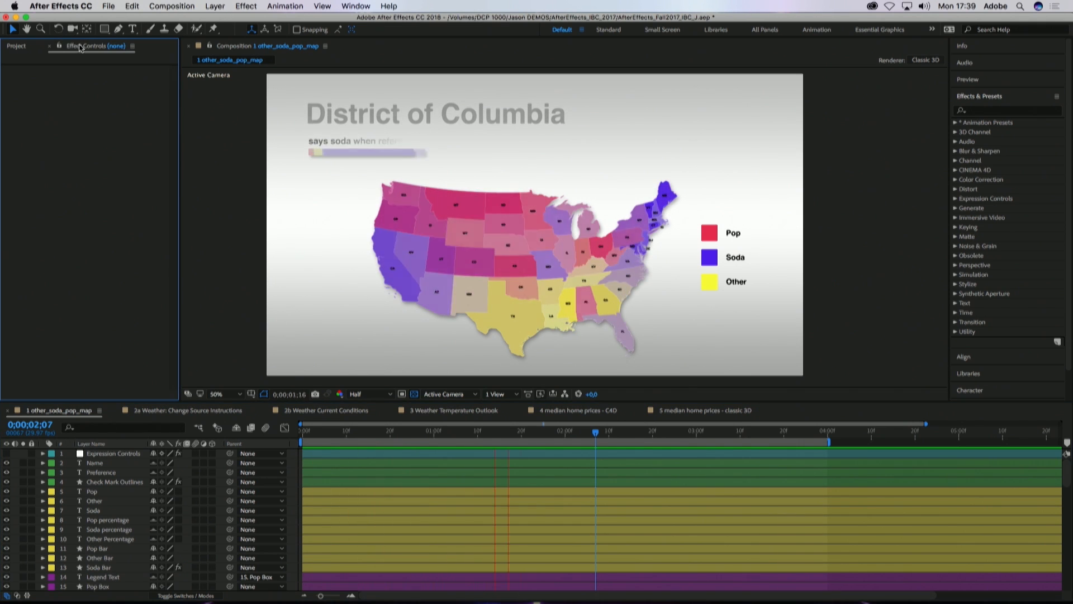
left_click(126, 453)
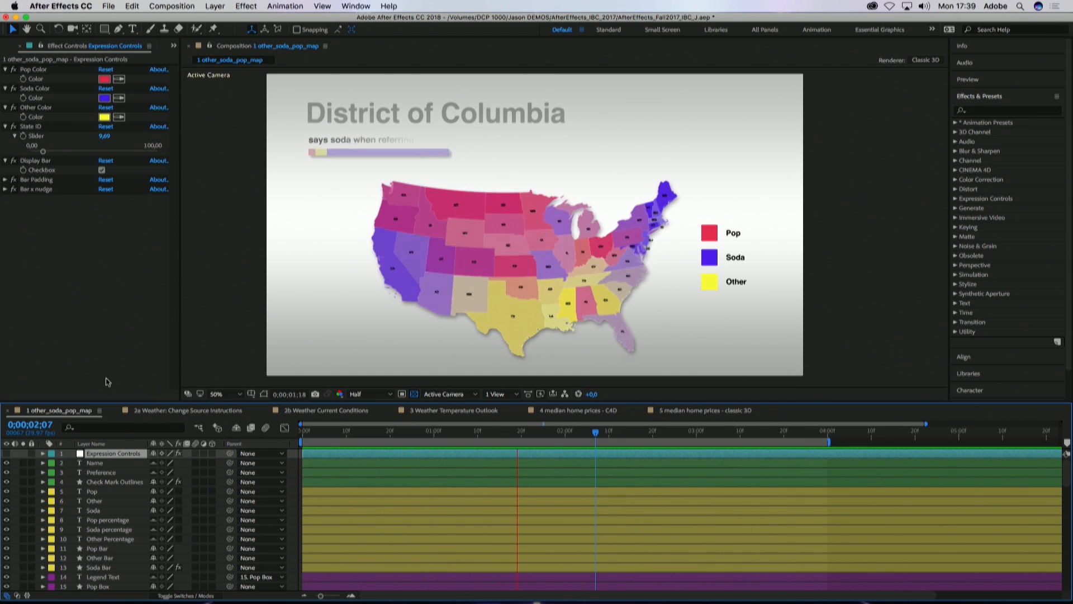
key("space")
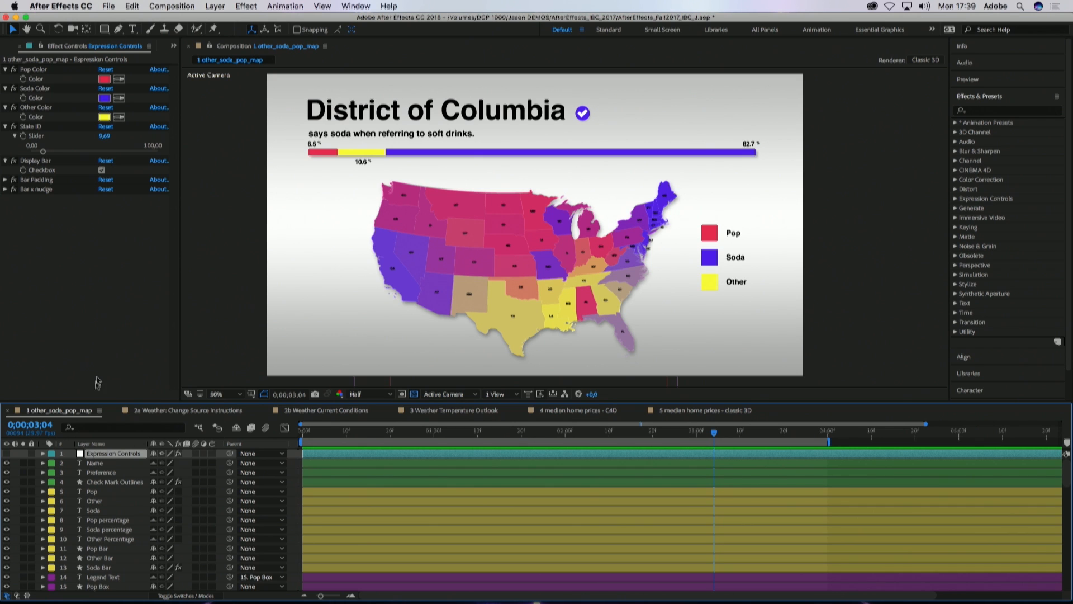
scroll(168, 510, "down", 5)
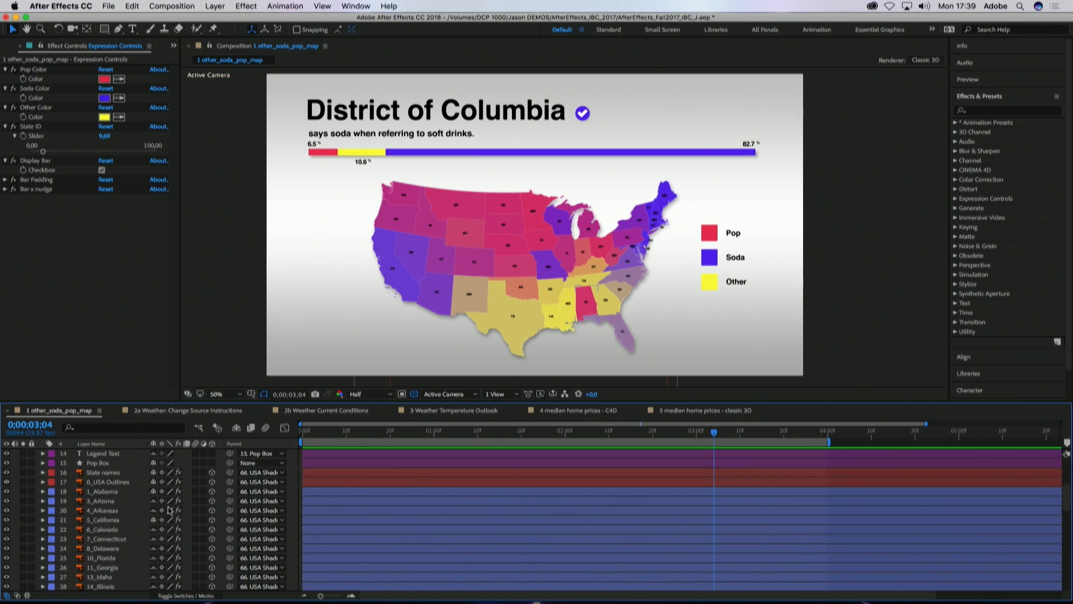
scroll(162, 506, "down", 5)
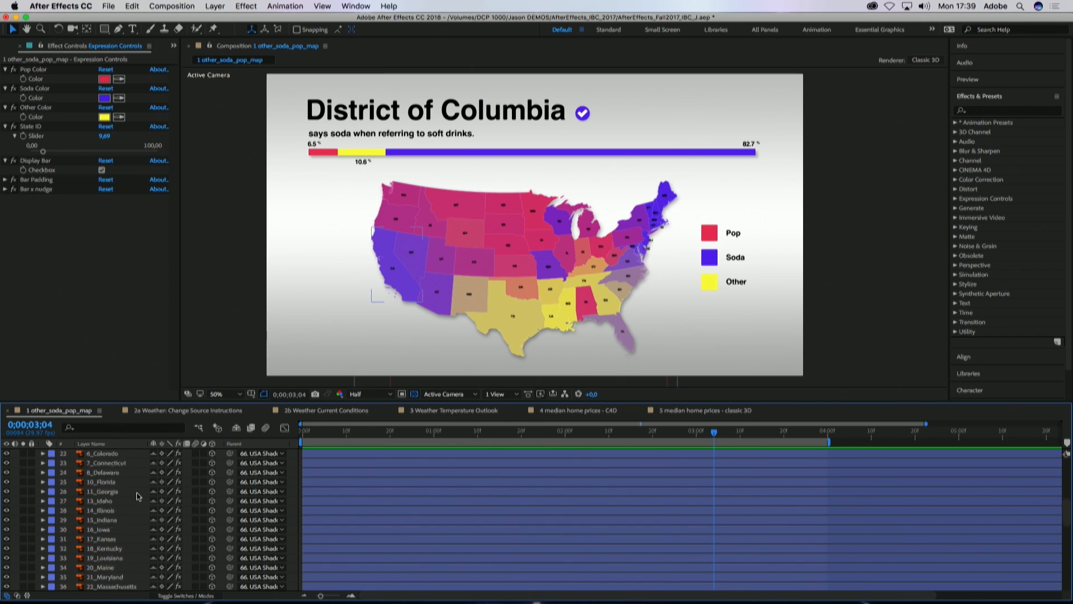
scroll(142, 494, "up", 8)
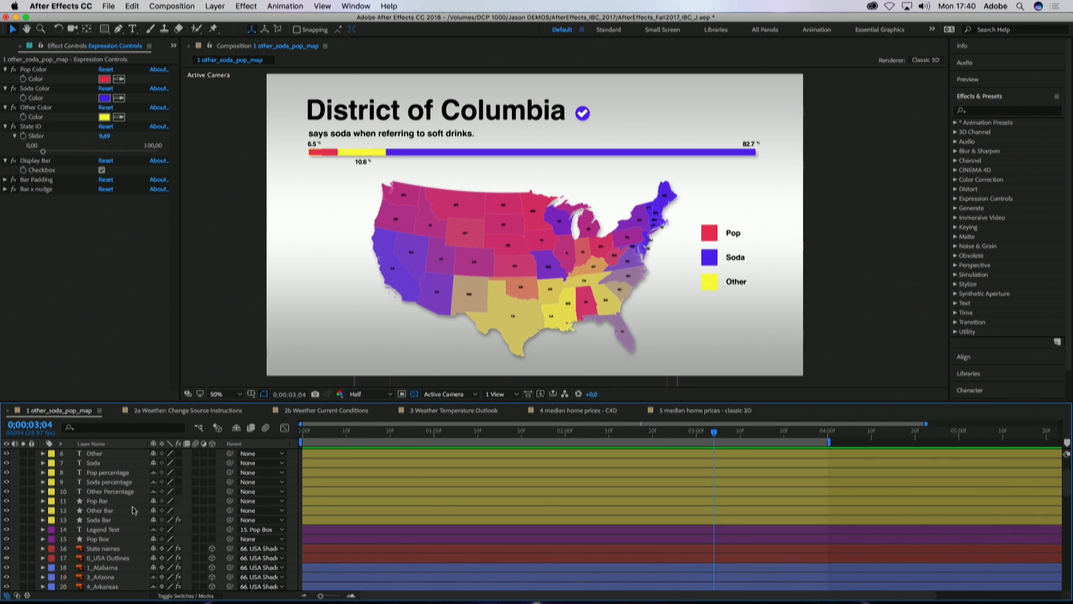
scroll(134, 510, "up", 3)
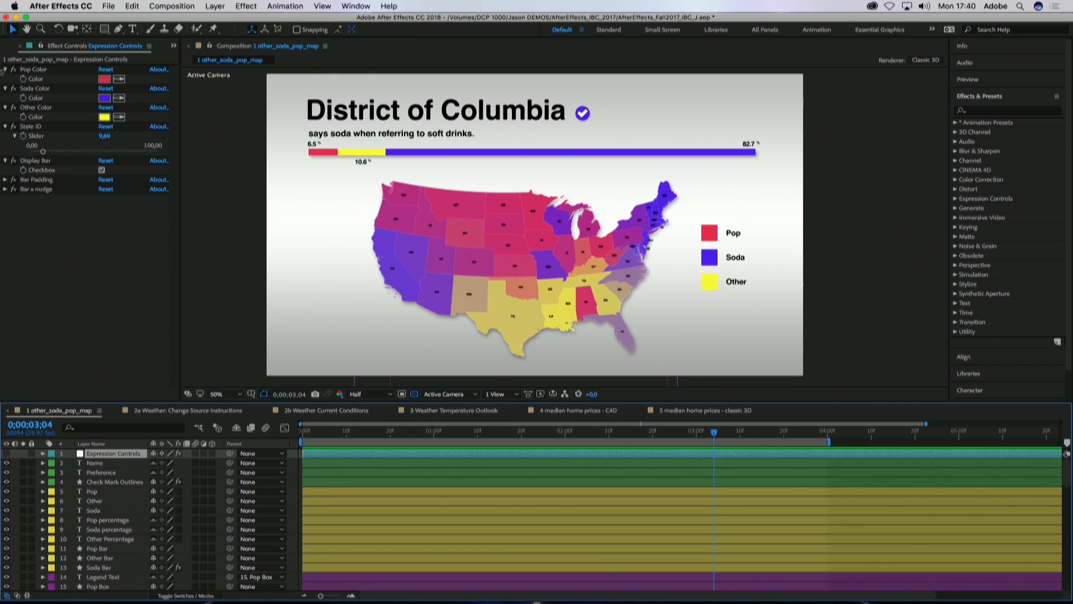
Step: Set the State ID slider on the Expression Controls layer to 1 and preview the composition
left_click(104, 136)
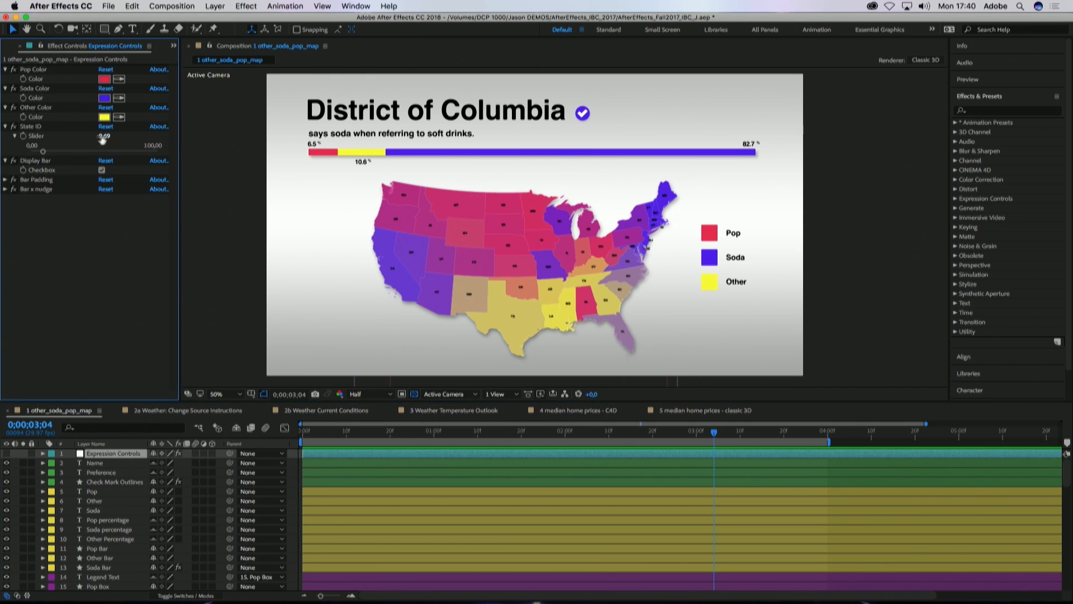
type("1")
key("Return")
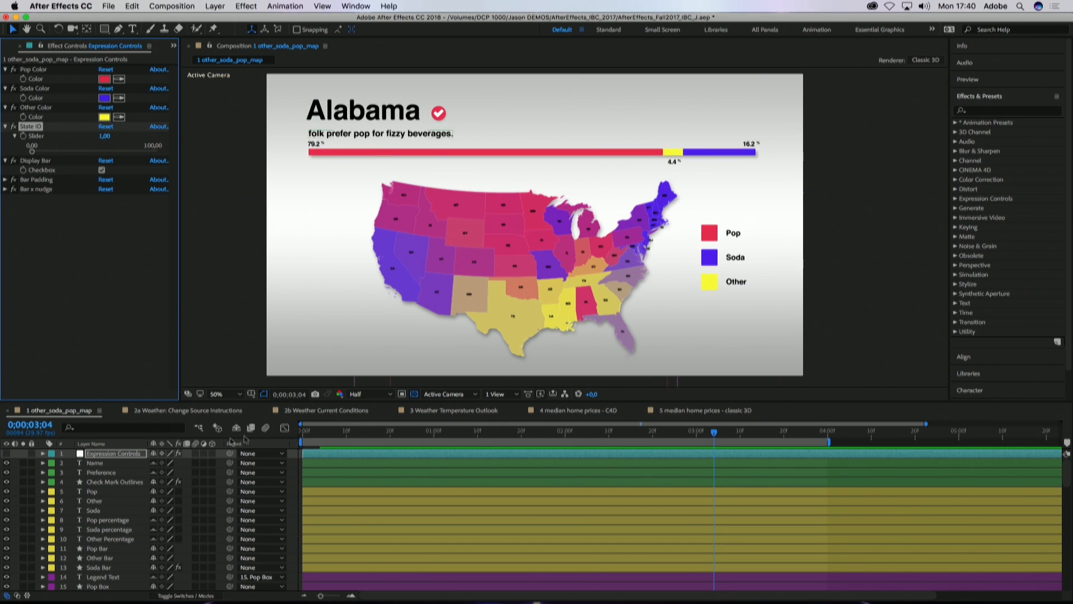
key("space")
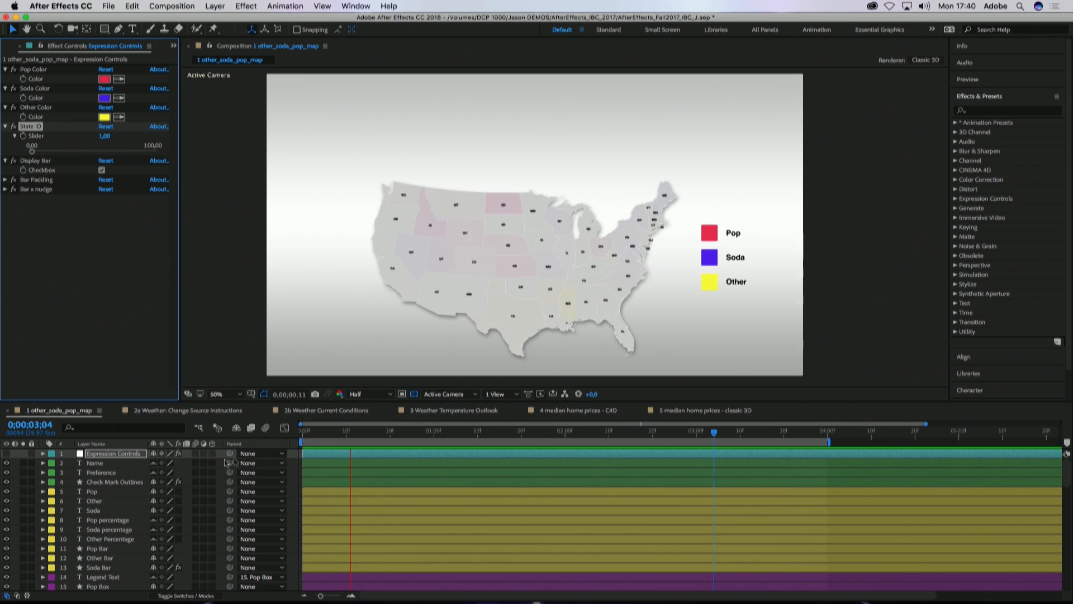
Step: Reveal the Fill Color expression of the 1_Alabama layer and move the current time to 0;00;02;22
scroll(164, 517, "down", 5)
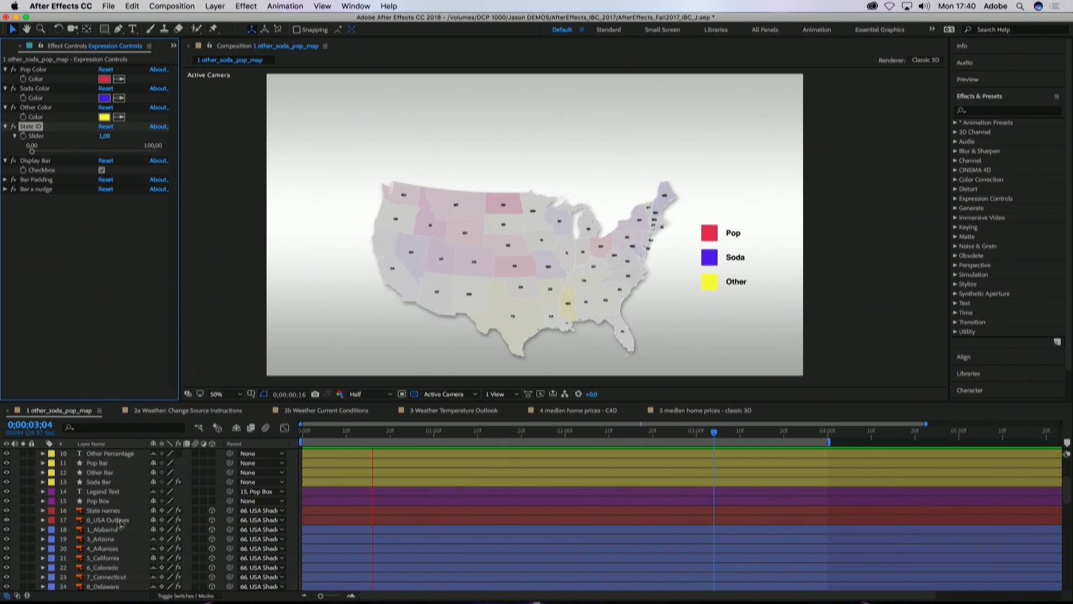
left_click(119, 531)
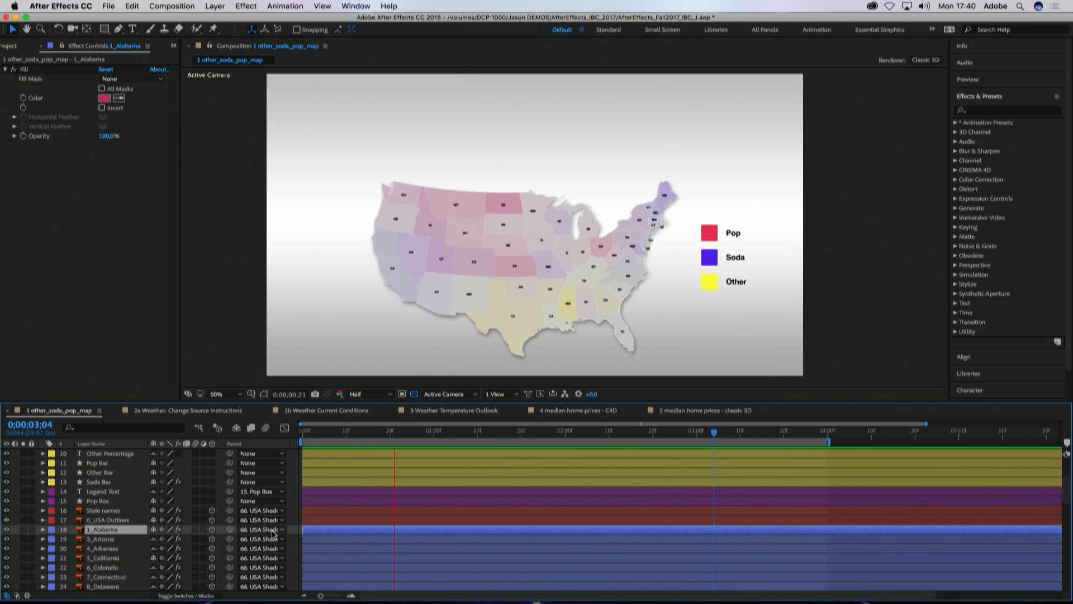
key("u")
key("u")
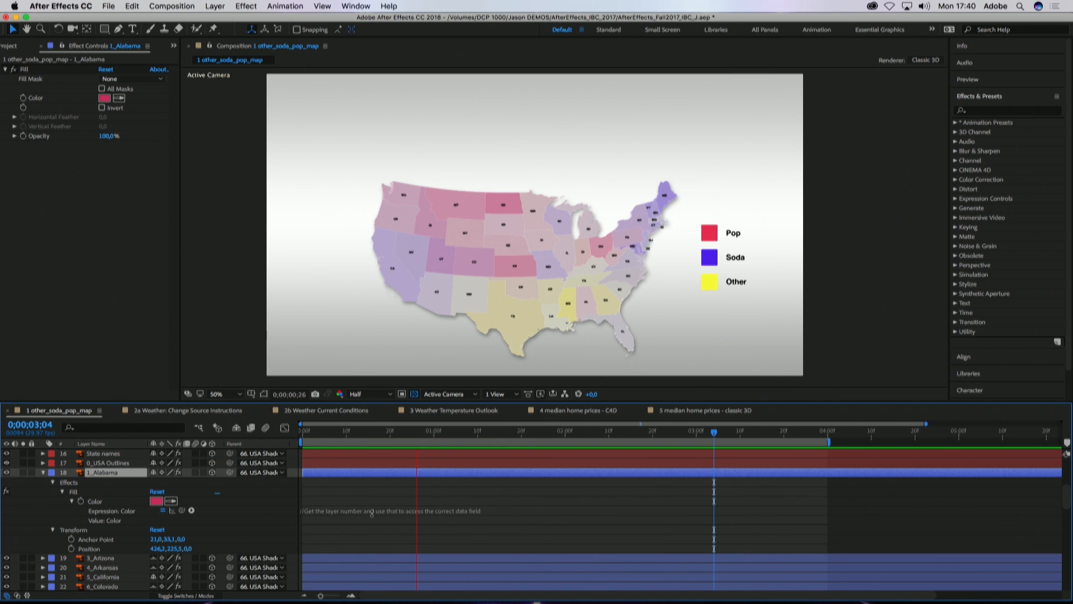
left_click(355, 514)
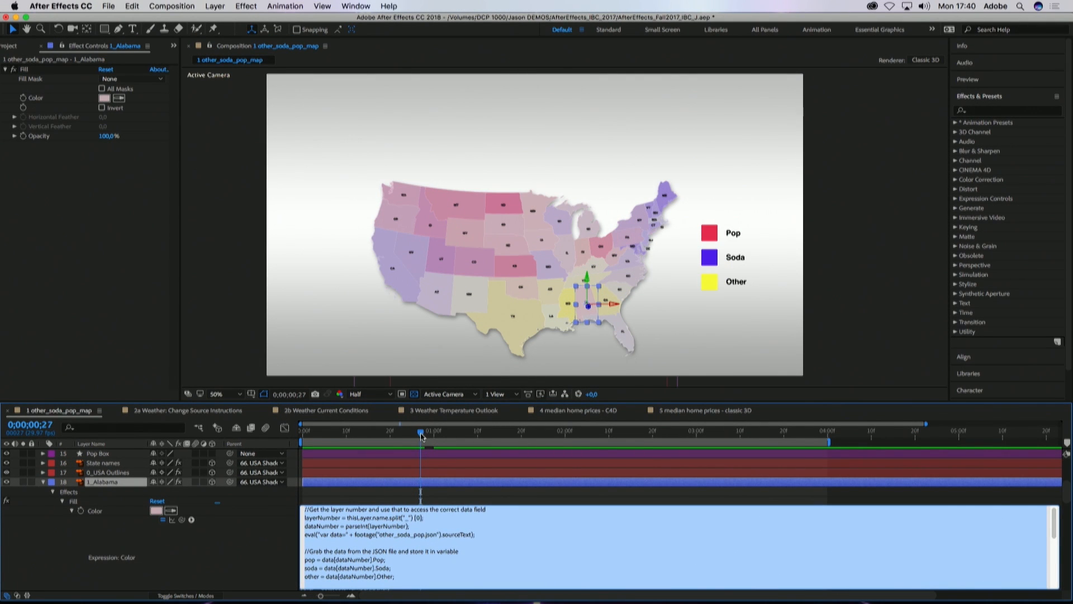
left_click_drag(421, 435, 656, 435)
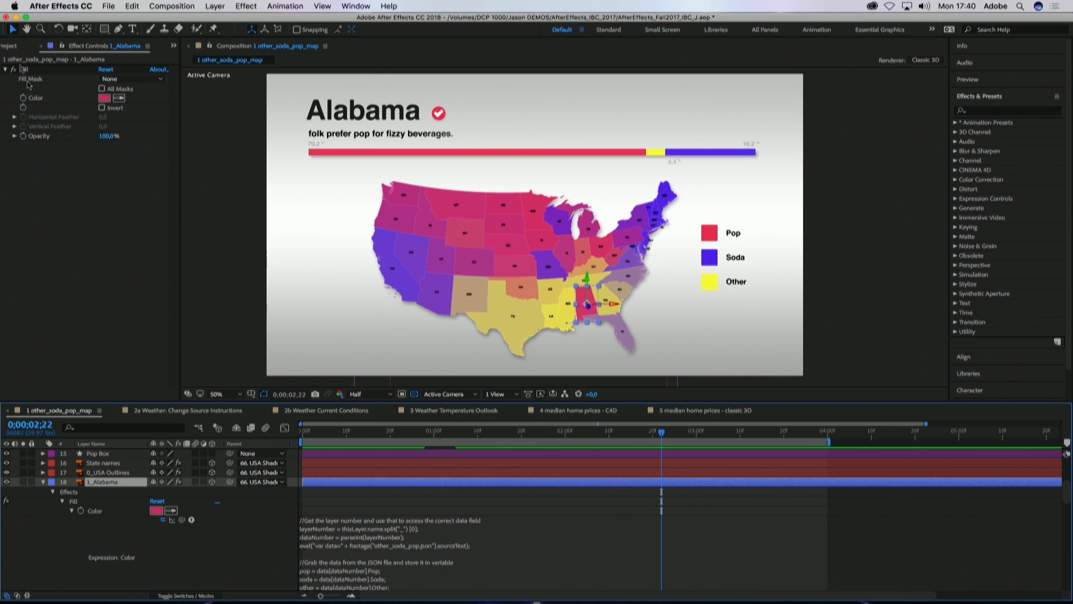
Step: Locate other_soda_pop.json in the JSON samples folder of the project's footage and reveal it in Finder
left_click(10, 46)
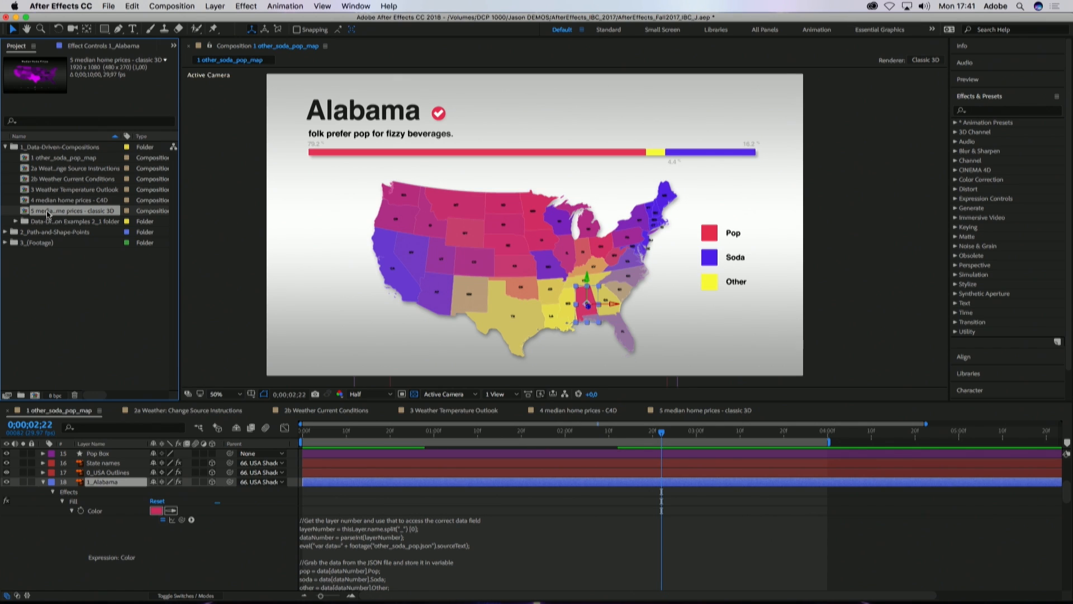
left_click(5, 243)
left_click(16, 263)
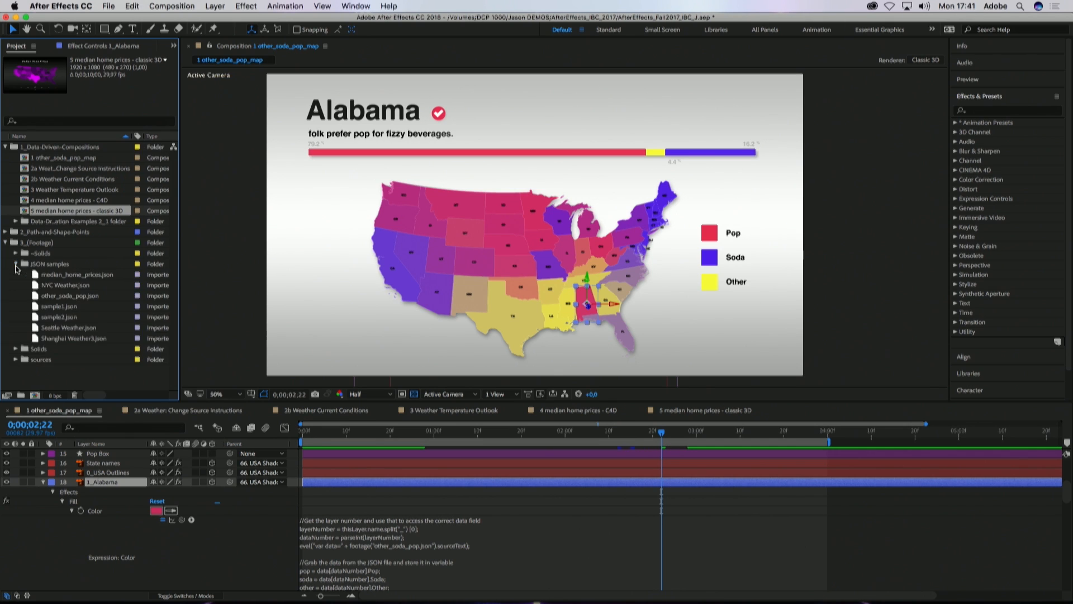
left_click(35, 296)
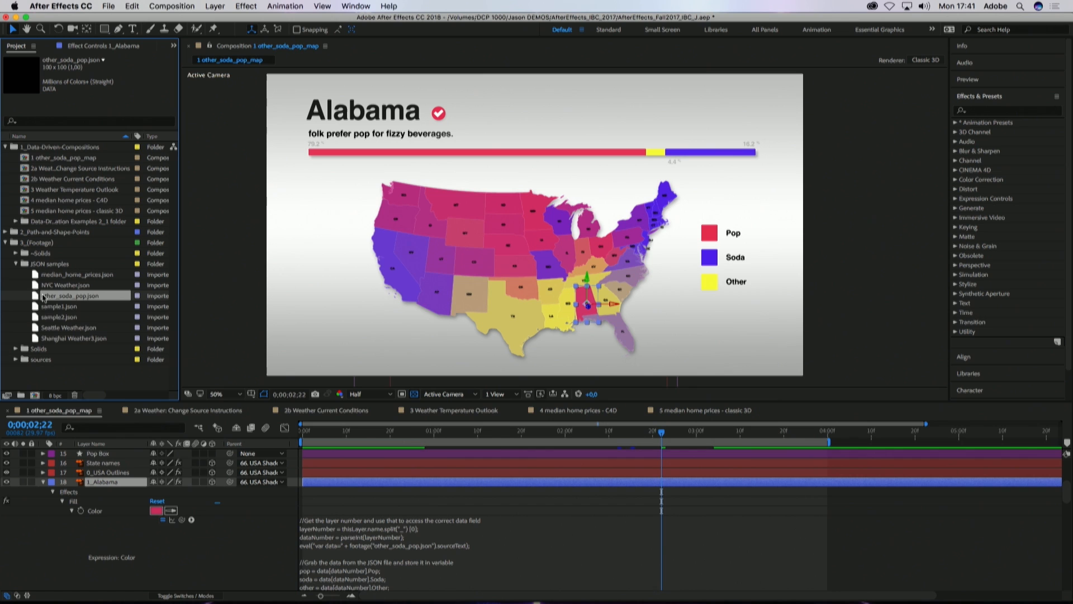
right_click(39, 298)
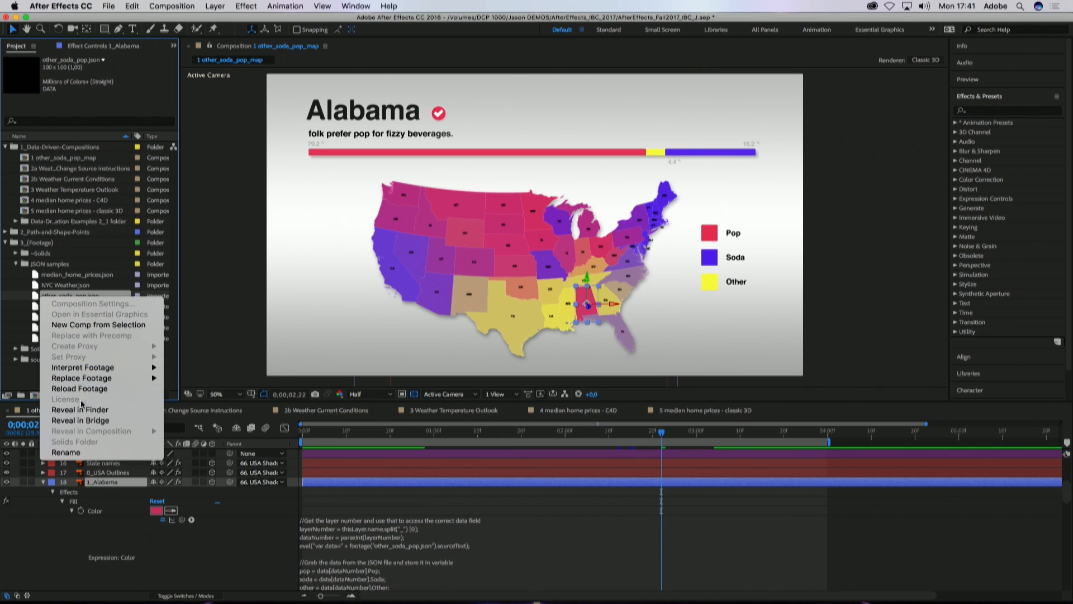
left_click(128, 410)
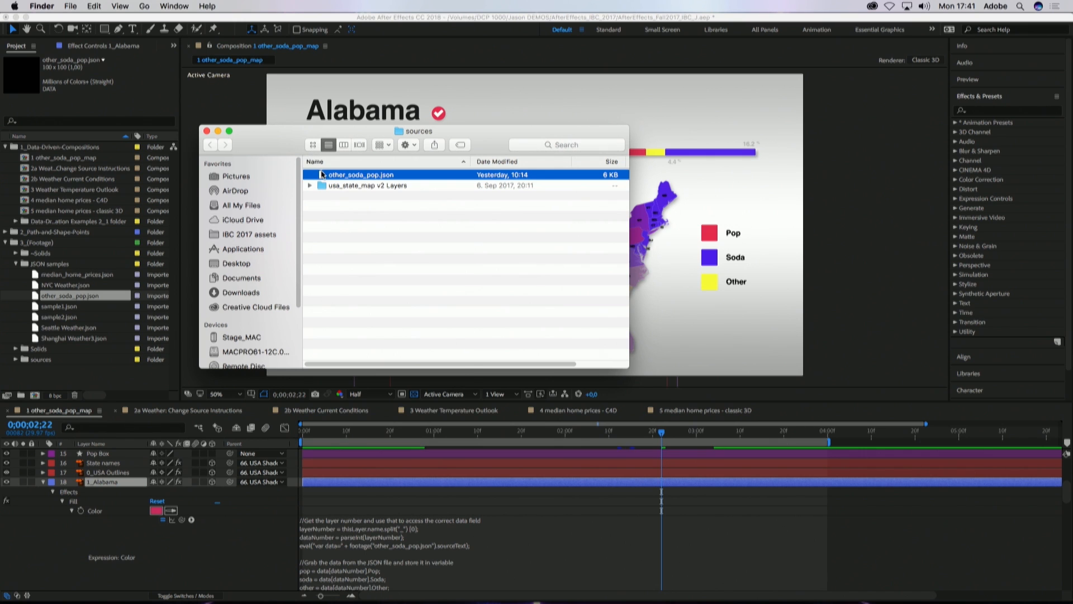
Step: Open other_soda_pop.json in TextEdit
right_click(322, 175)
mouse_move(392, 187)
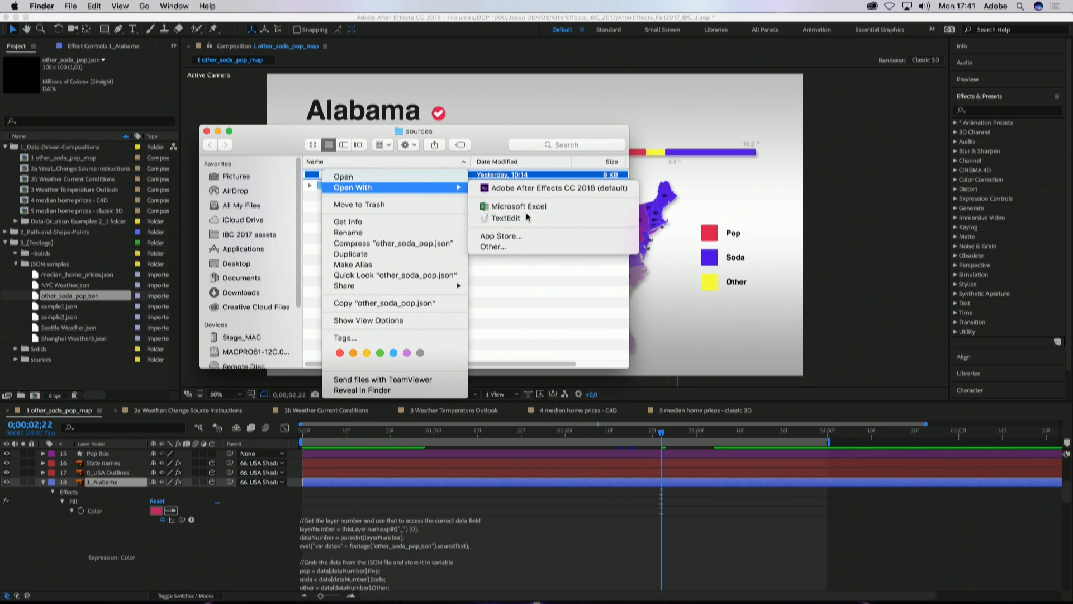
left_click(506, 217)
Step: Reposition the JSON text window and change Alabama's Pop value to 4.268973214
left_click_drag(353, 15, 425, 66)
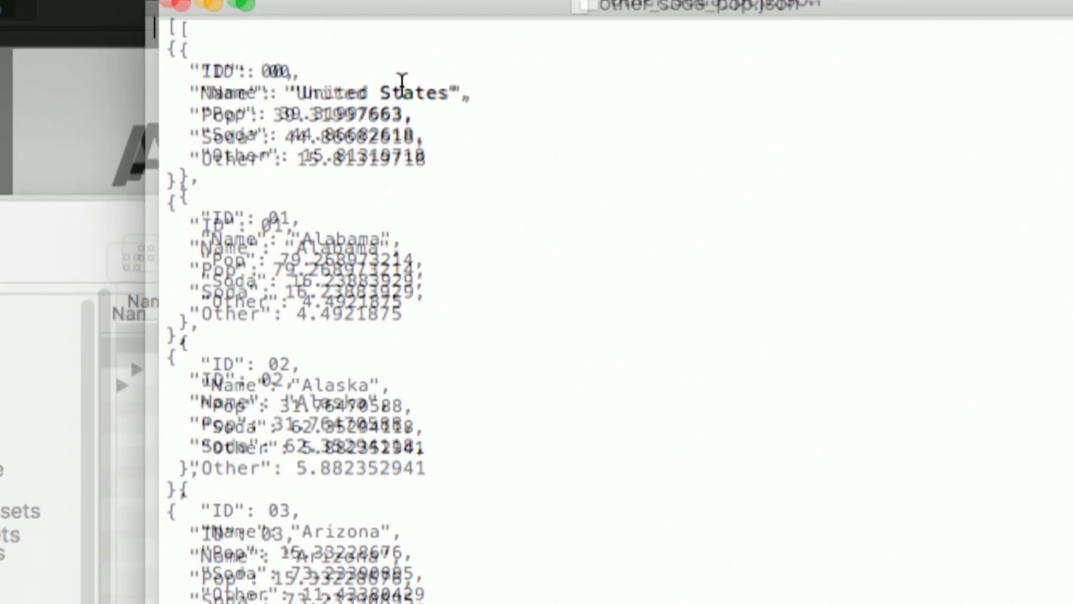
left_click_drag(278, 303, 253, 306)
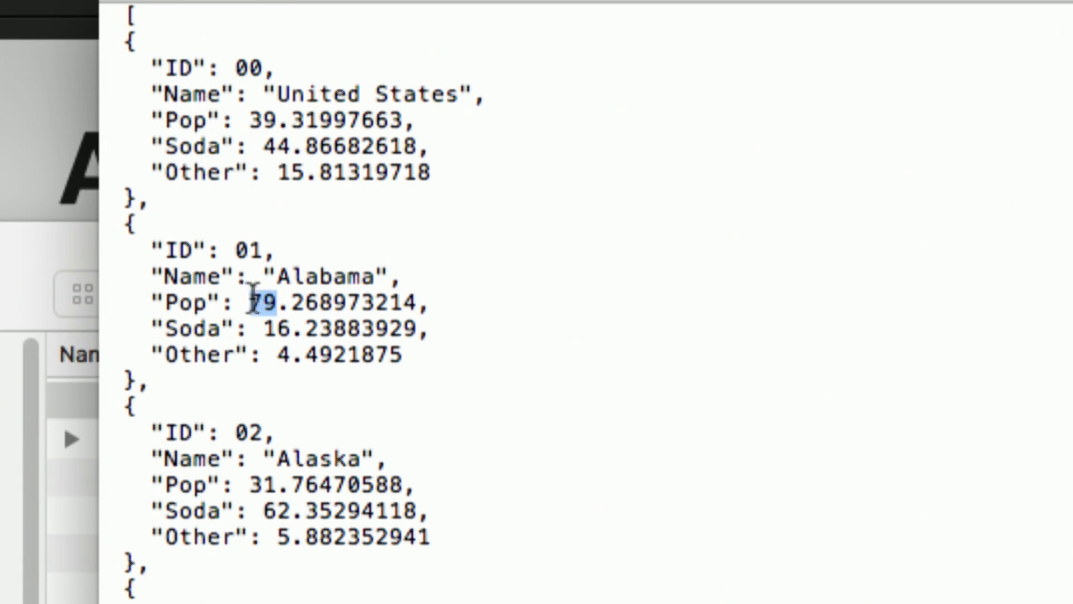
type("4")
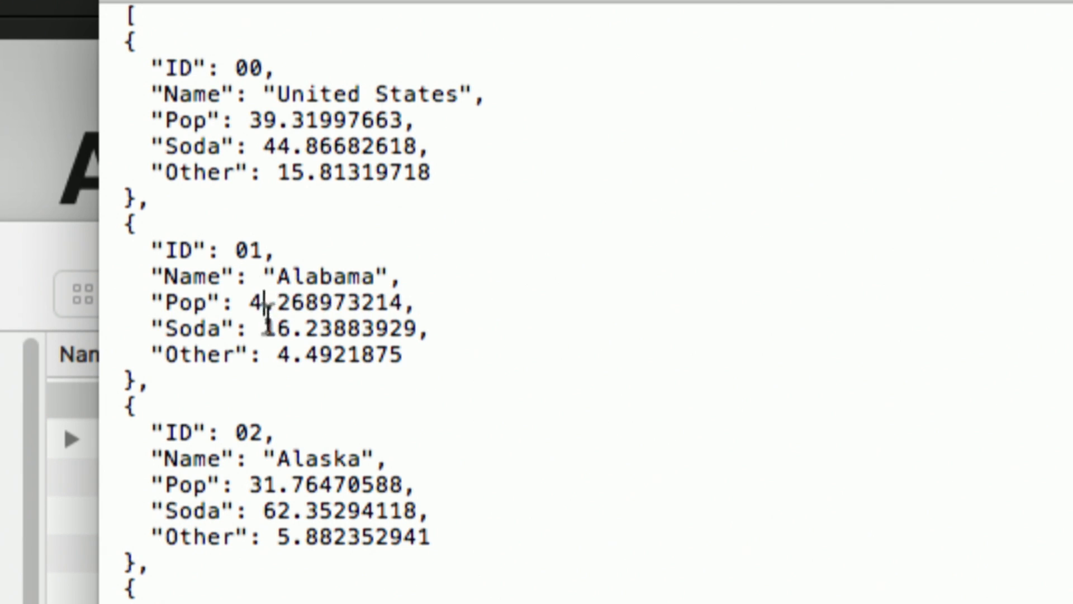
Step: Change Alabama's Other value to 79.4921875 and save other_soda_pop.json
left_click_drag(278, 354, 284, 356)
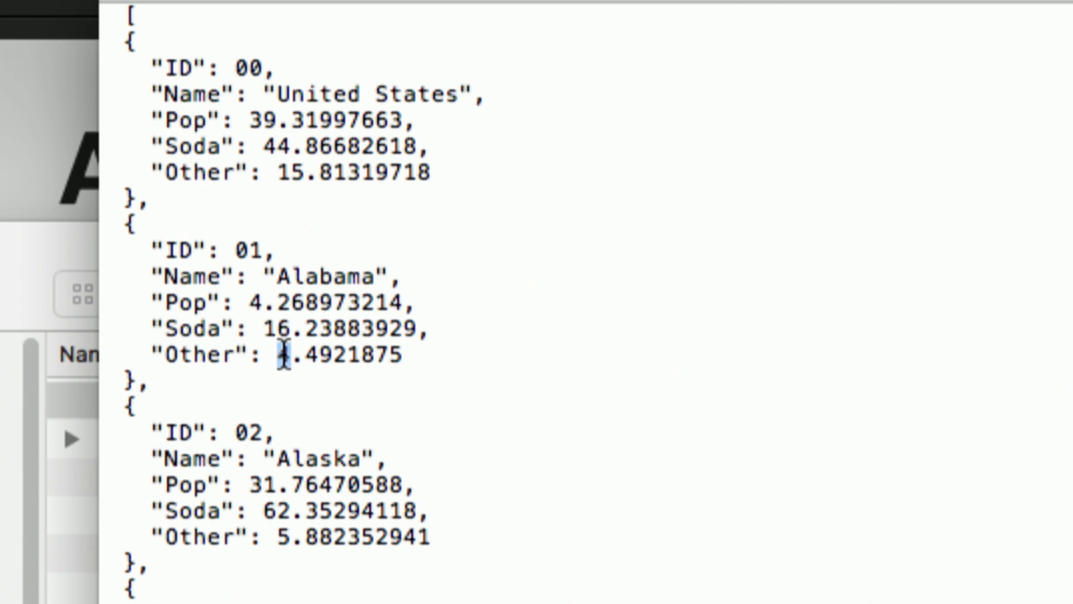
type("79")
left_click(481, 355)
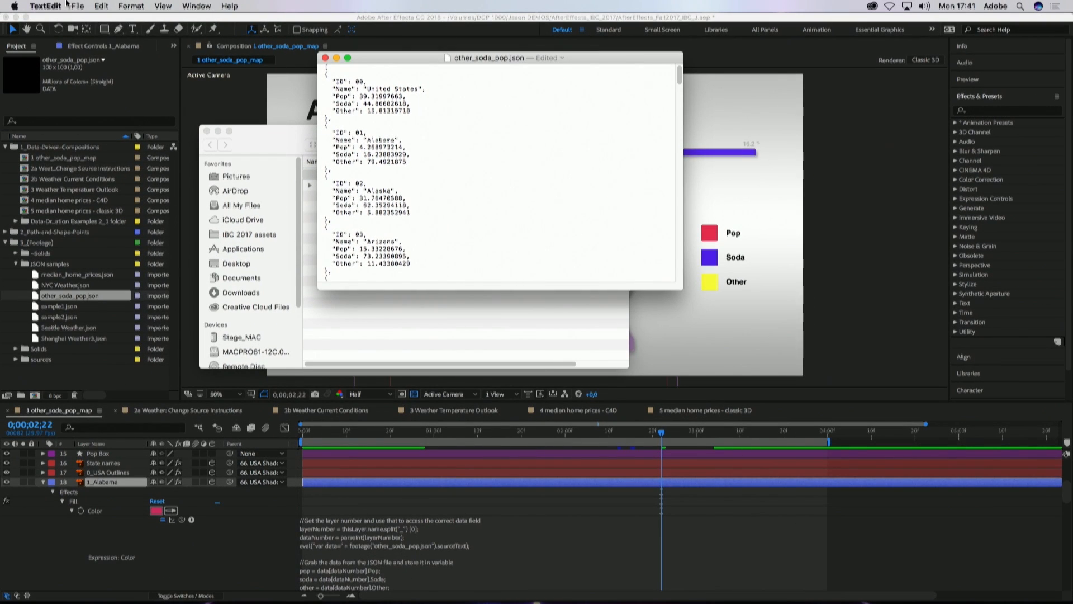
left_click(77, 7)
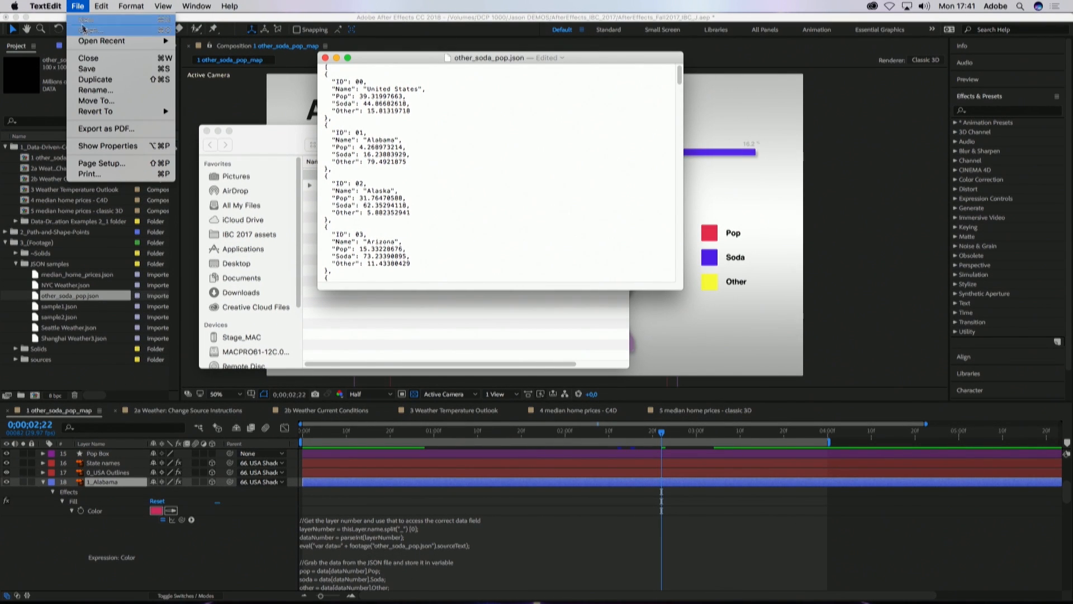
left_click(92, 68)
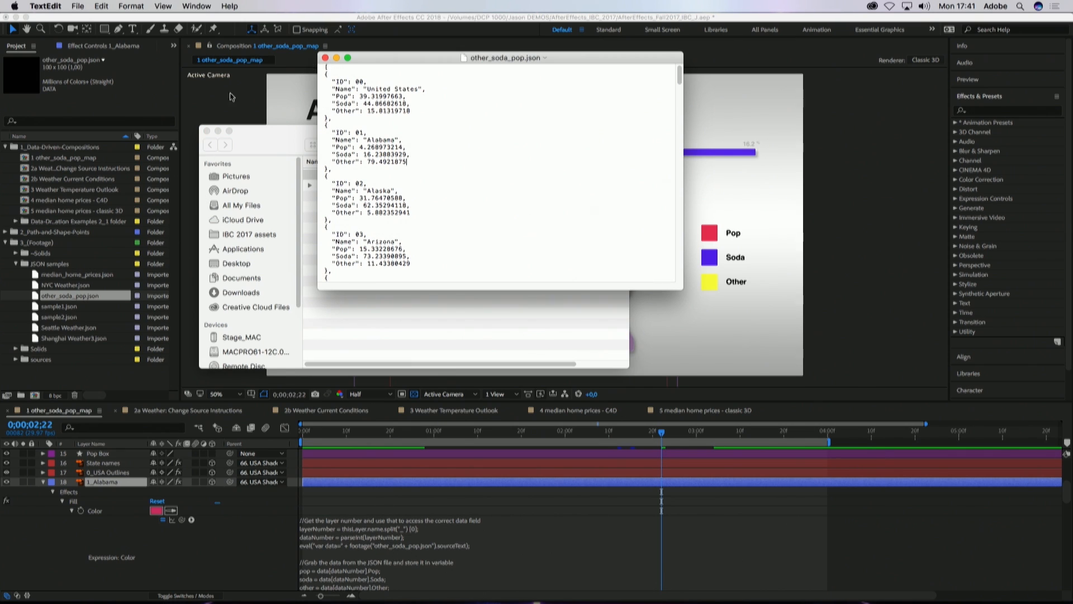
Step: Switch to After Effects, play back the soda pop map animation and move the current time to 0;00;01;00
key("super+Tab")
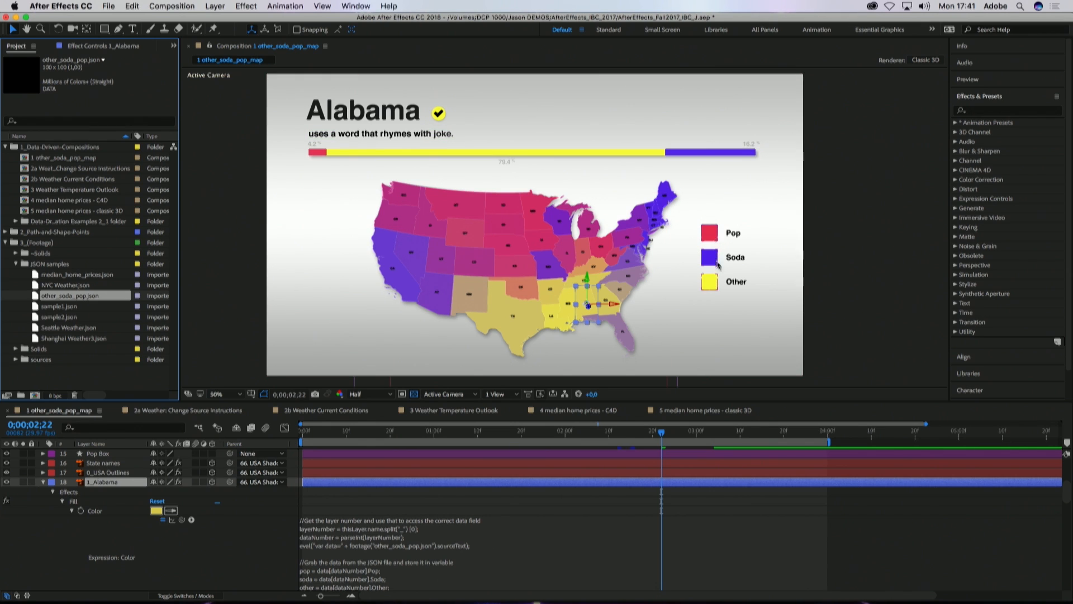
left_click_drag(664, 435, 583, 434)
left_click_drag(433, 457, 437, 434)
key("space")
left_click_drag(681, 431, 435, 419)
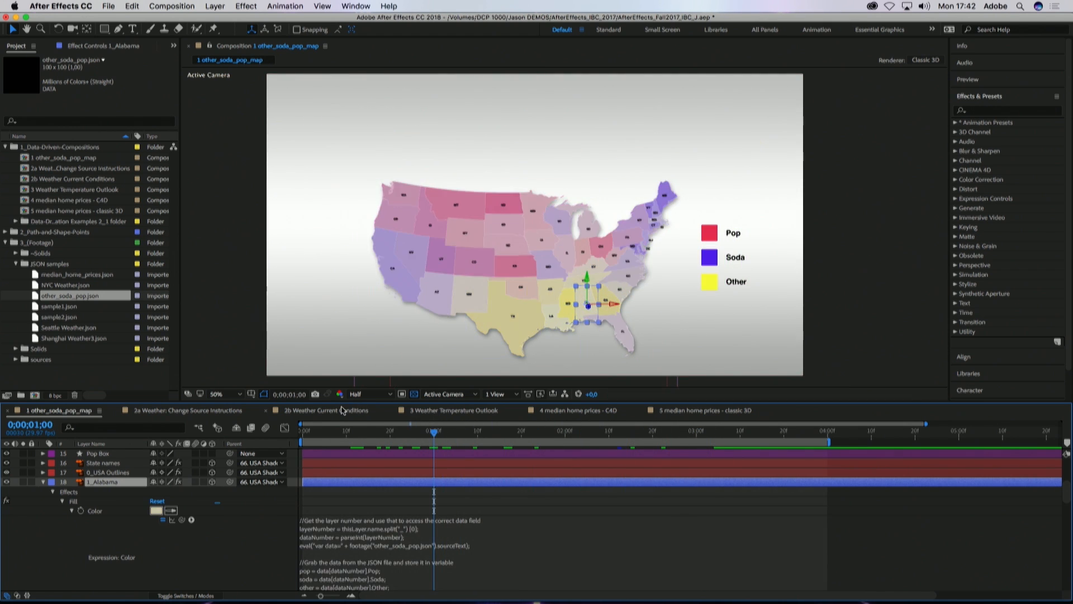
Step: Open the 2b Weather Current Conditions composition, preview it from near the start and move the current time to 0:00:00:05
left_click(343, 409)
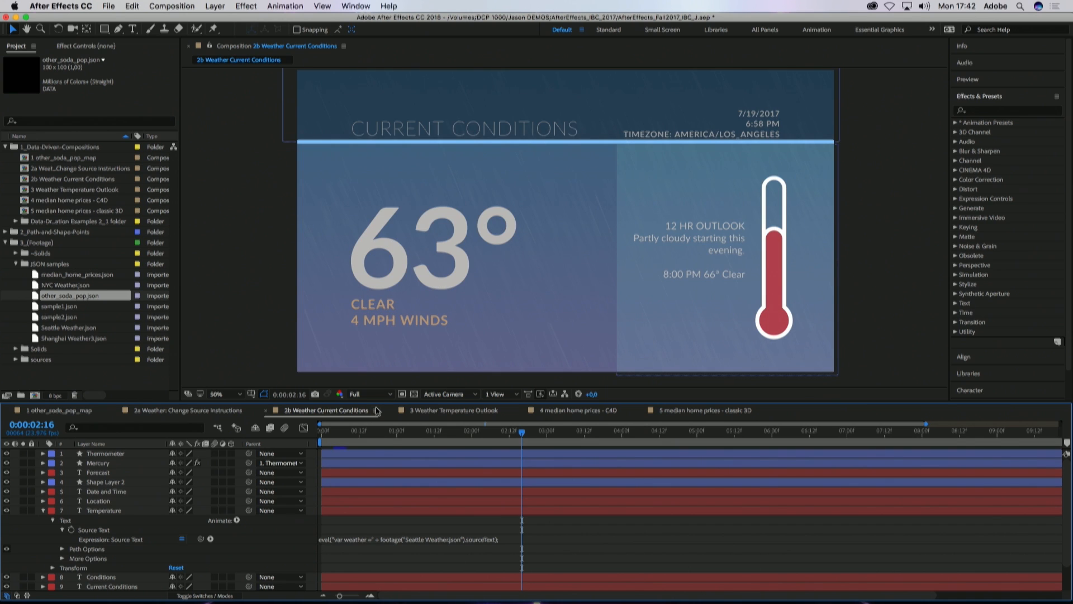
left_click_drag(522, 431, 327, 434)
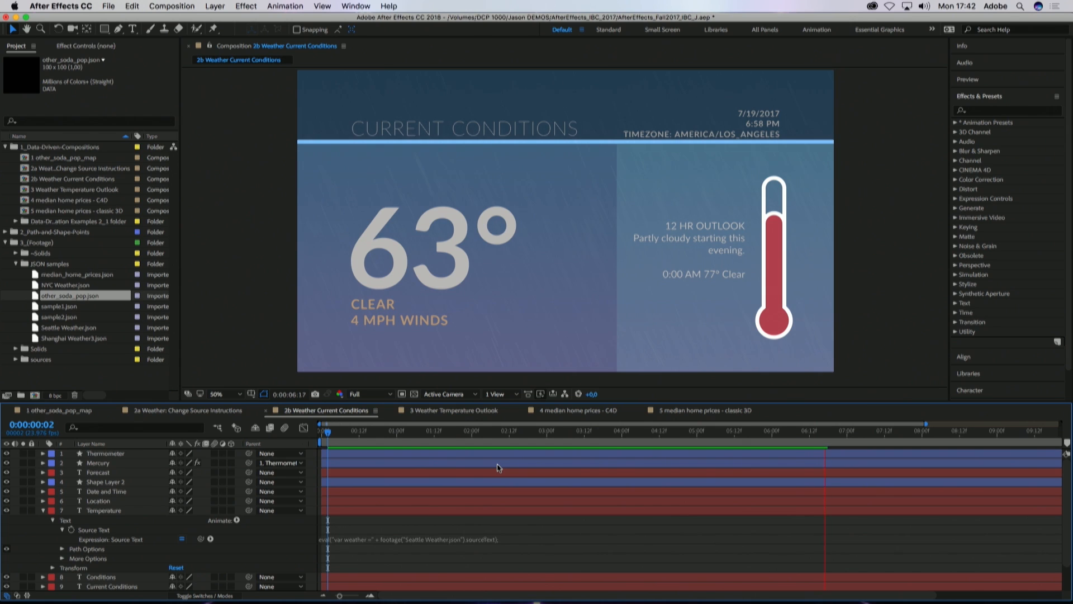
key("space")
left_click_drag(830, 436, 337, 431)
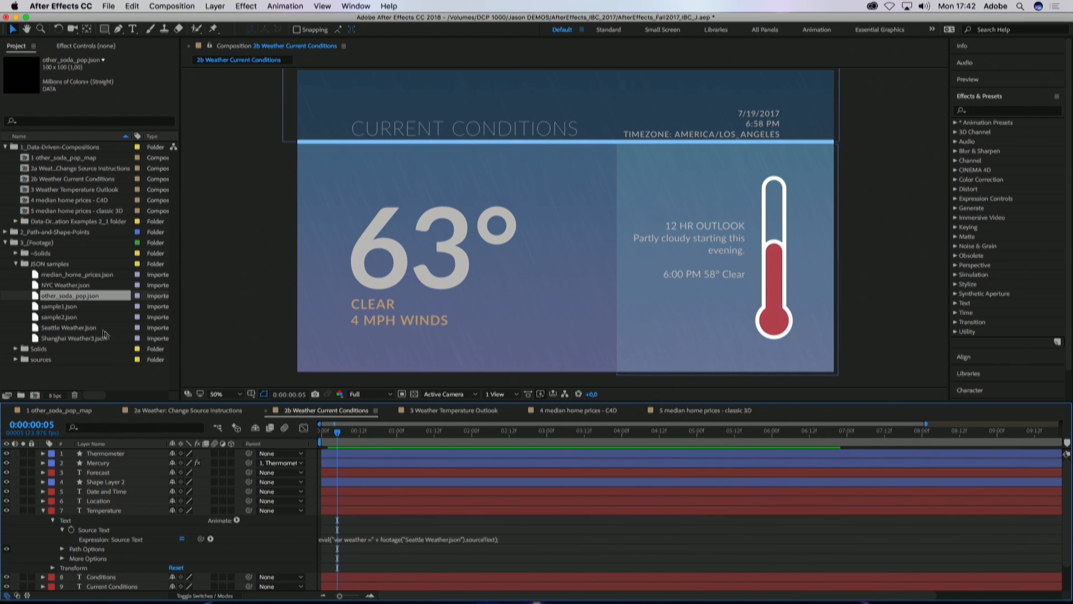
Step: Replace Seattle Weather.json in the 3_(Footage) folder's JSON samples with the file Shanghai Weather3.json
left_click(38, 328)
right_click(38, 329)
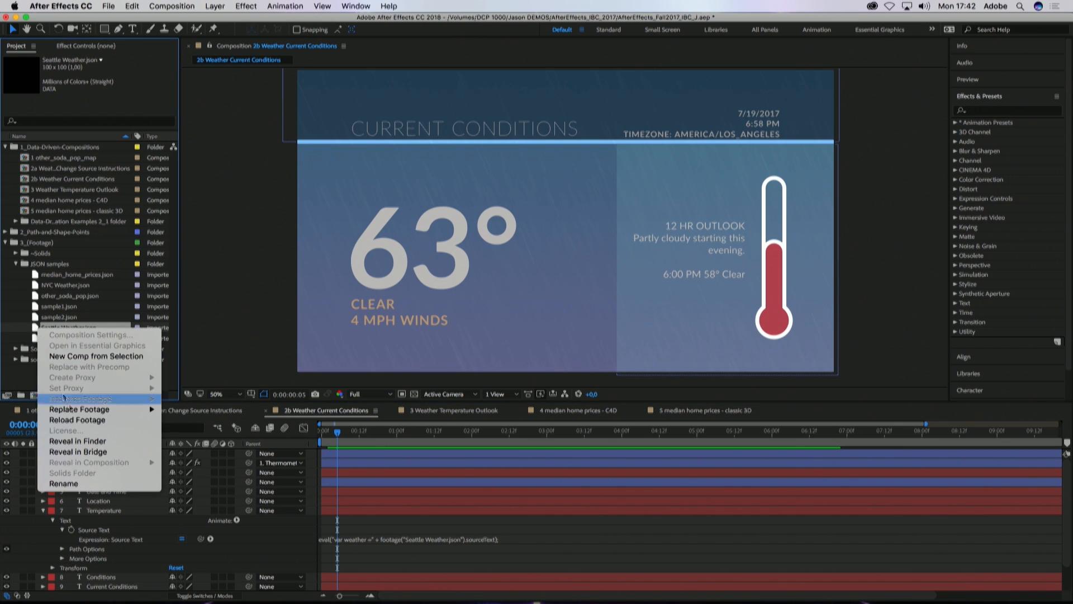
mouse_move(93, 410)
left_click(183, 409)
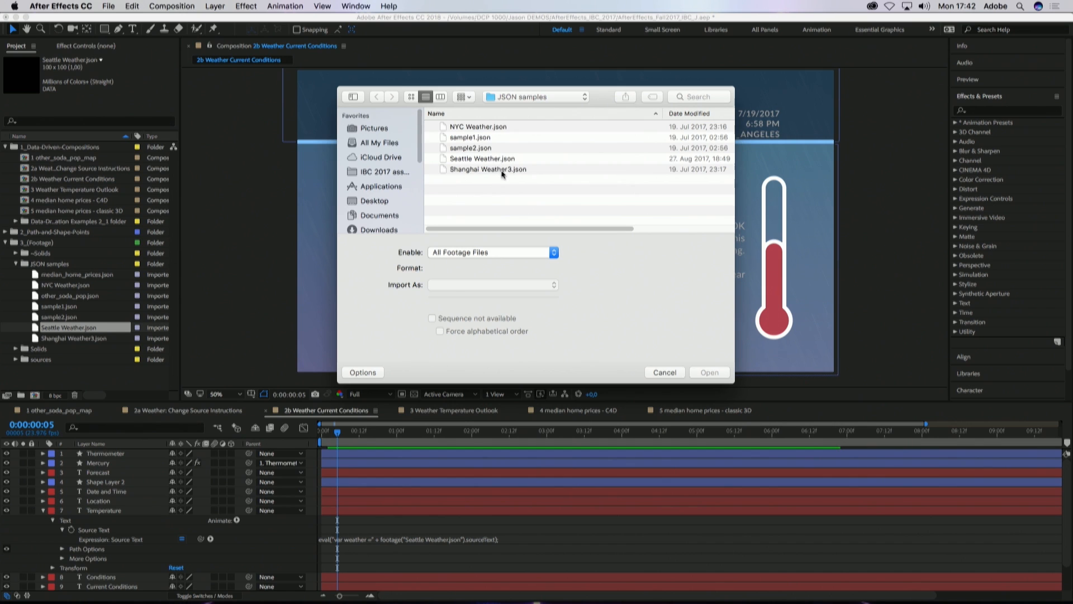
left_click(499, 169)
left_click(700, 374)
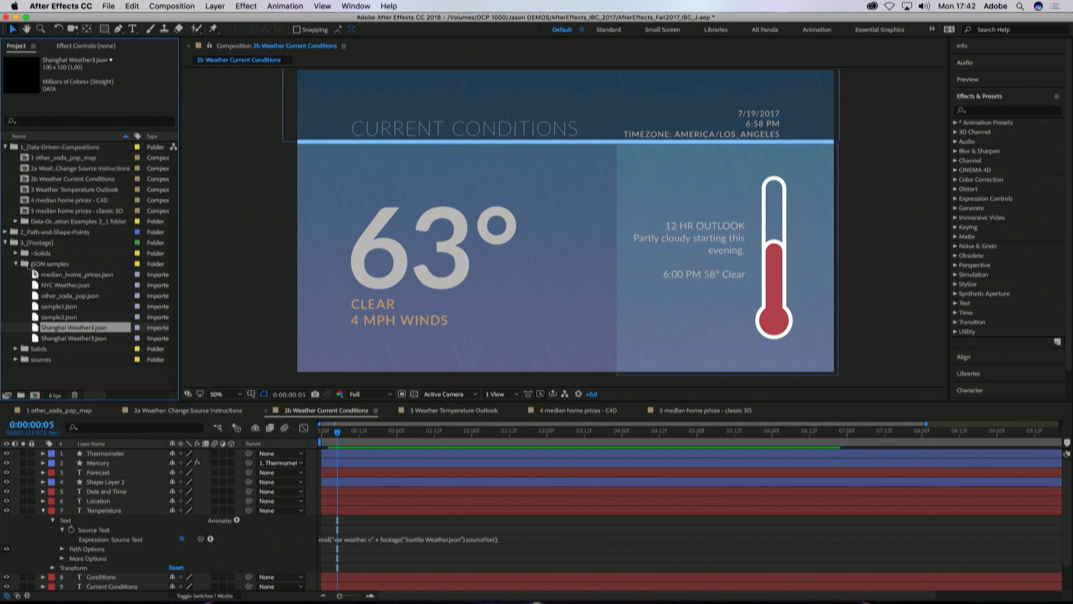
Step: Replace Seattle Weather.json inside the Data-Driven Animation Examples folder with the file Shanghai Weather3.json and preview the weather composition
left_click(15, 221)
left_click(27, 232)
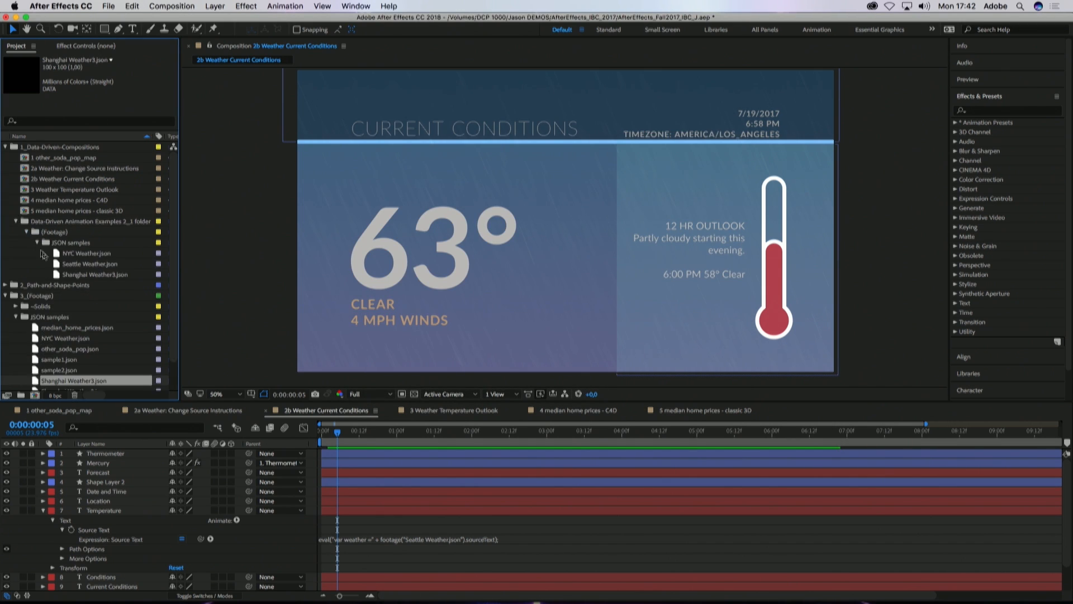
left_click(87, 266)
right_click(89, 267)
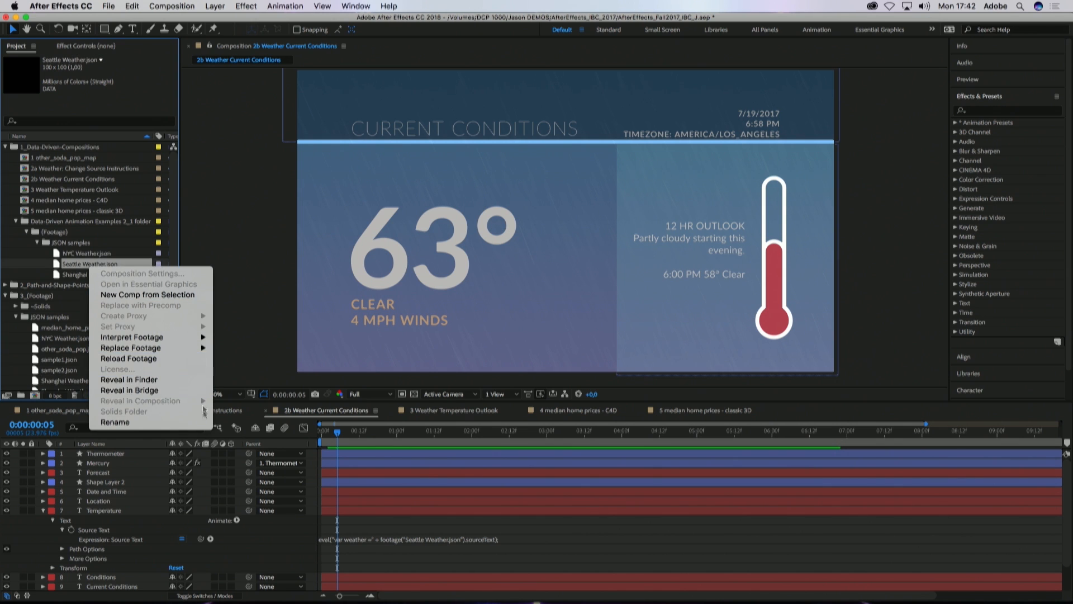
mouse_move(170, 352)
left_click(251, 350)
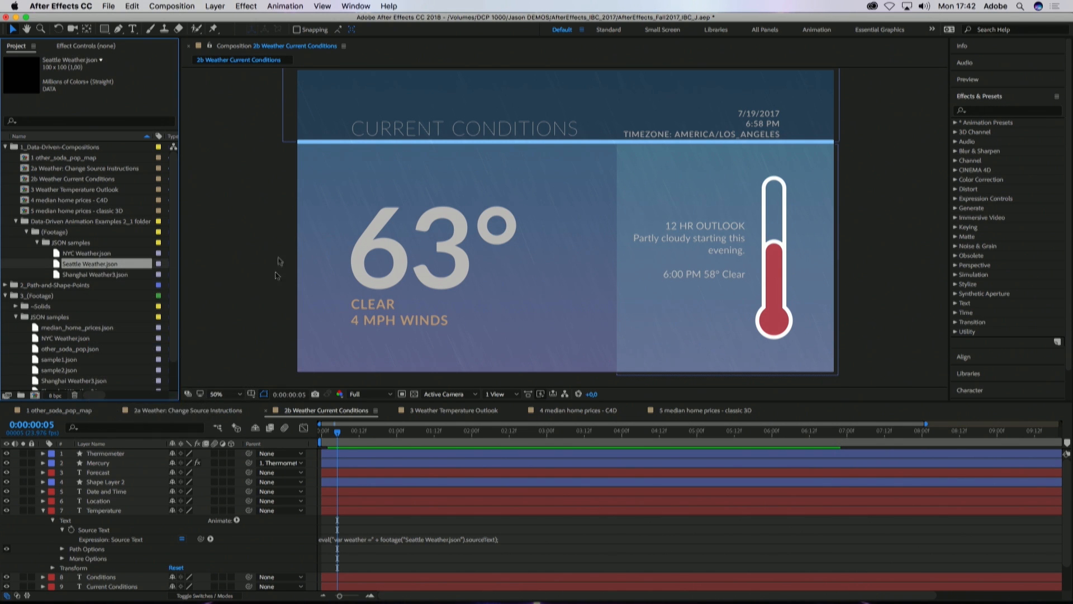
left_click(491, 169)
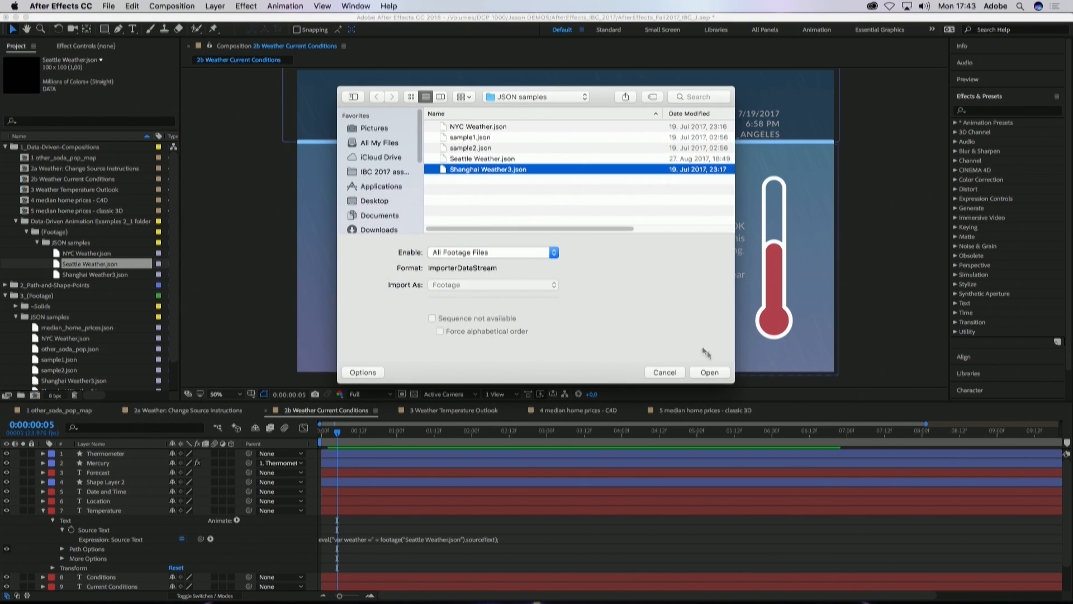
left_click(710, 372)
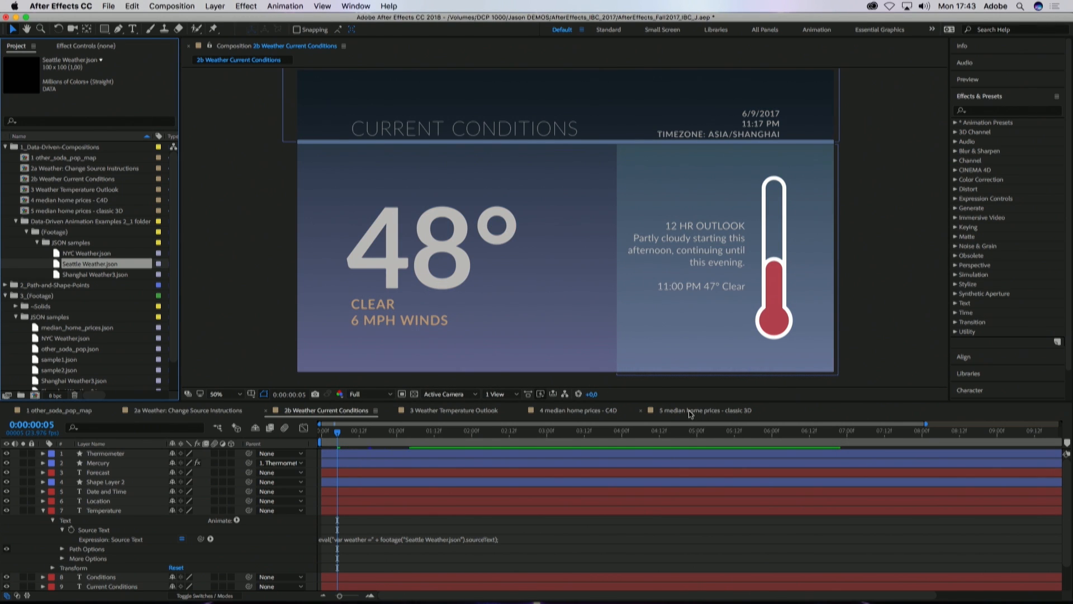
key("space")
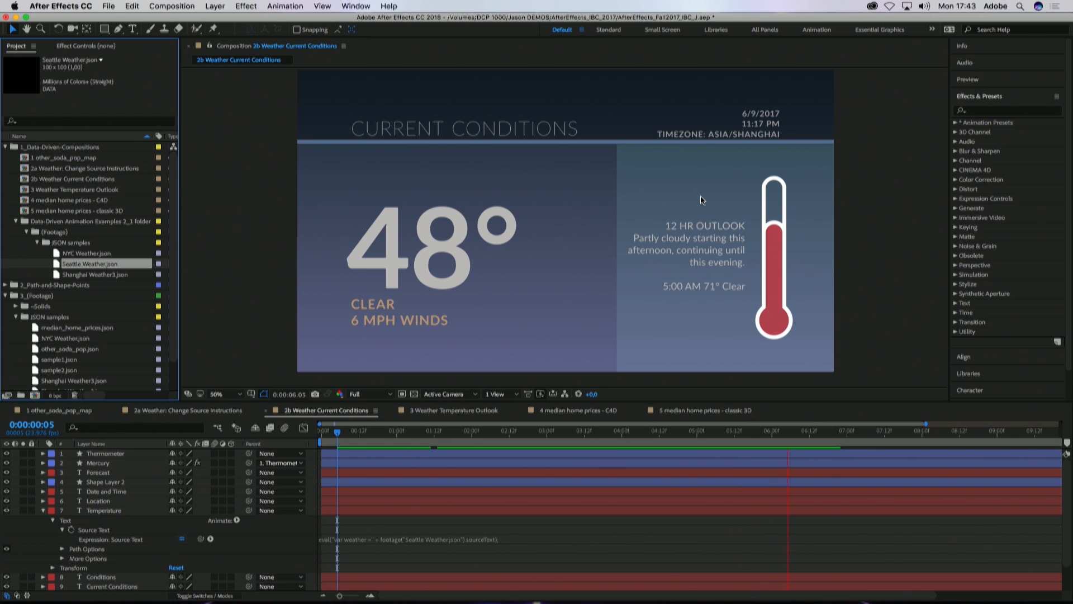
key("space")
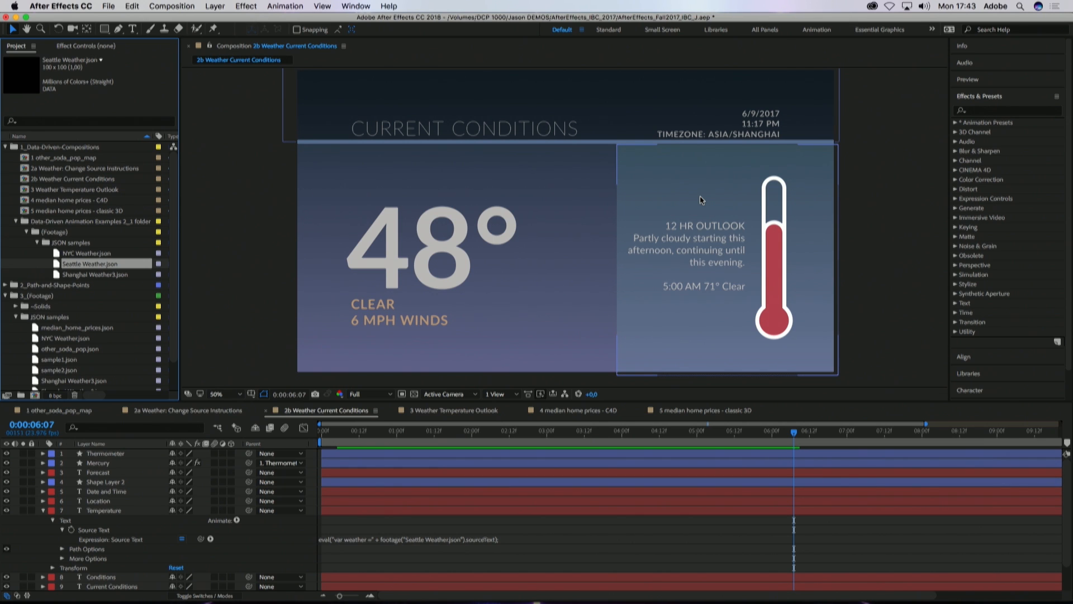
Step: Switch to Character Animator with the CH Launch Demo project
key("super+Tab")
key("super+Tab")
key("super+Tab")
key("super+Tab")
key("super+Tab")
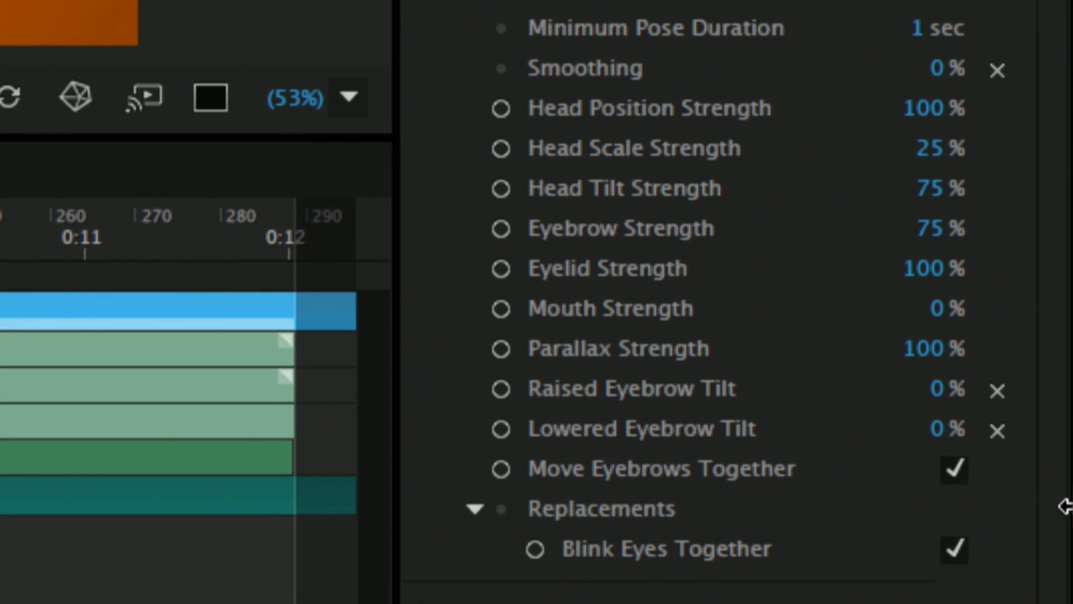
Step: Set the Blank puppet's Raised Eyebrow Tilt to 25% and Lowered Eyebrow Tilt to -35% in the Face behavior
mouse_move(691, 398)
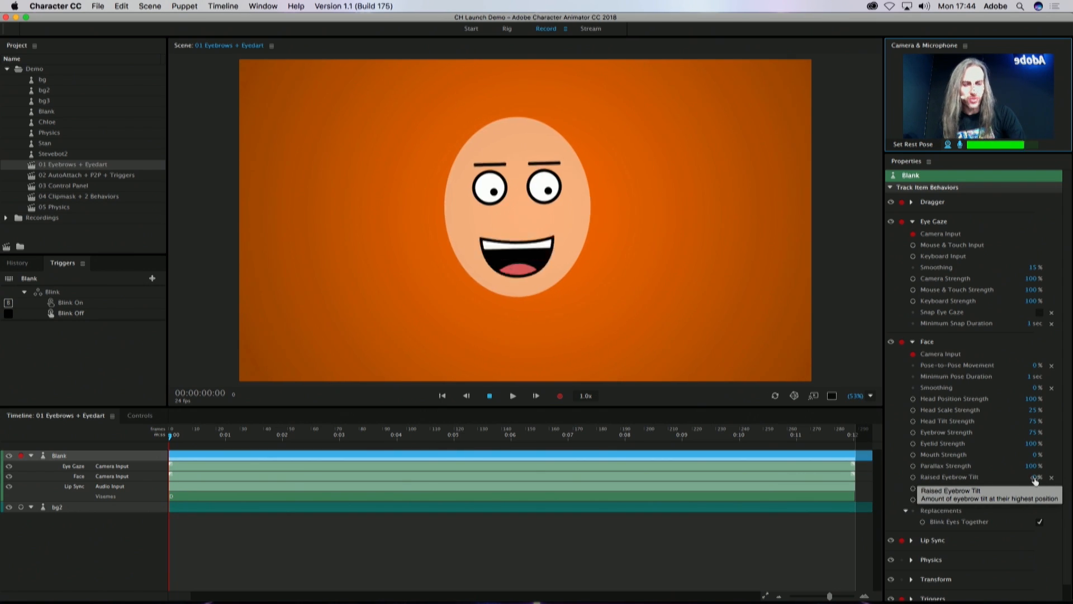
left_click_drag(1036, 480, 1050, 479)
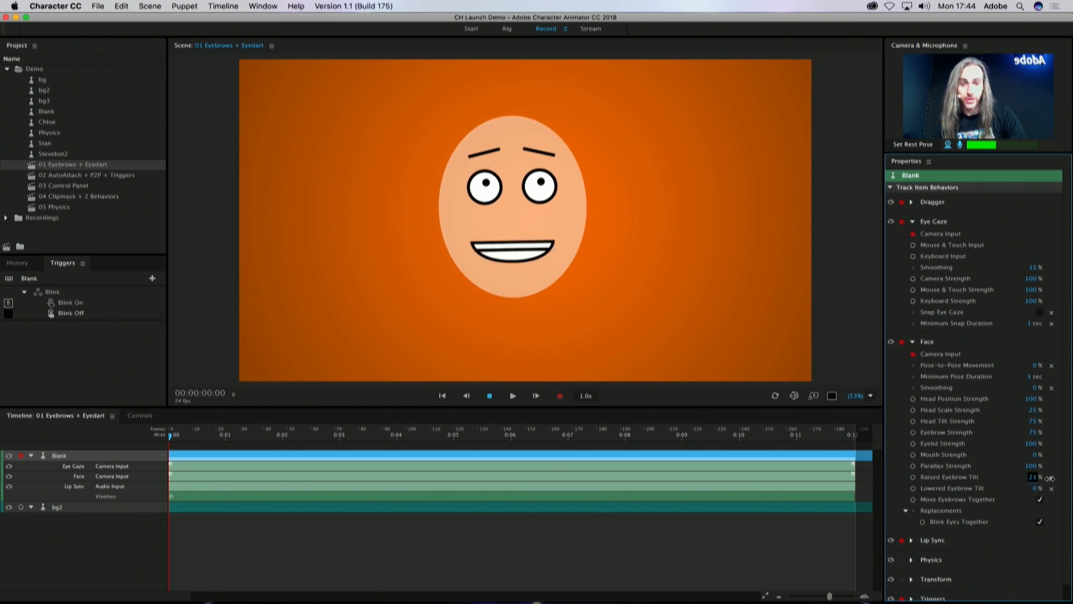
left_click_drag(1050, 478, 1052, 478)
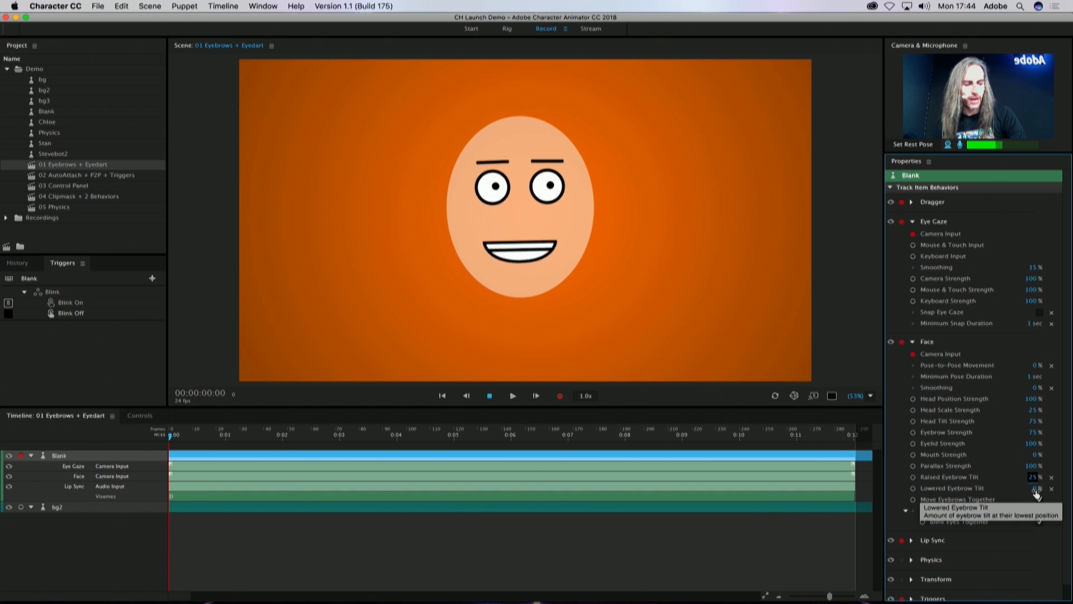
left_click_drag(1036, 489, 1016, 489)
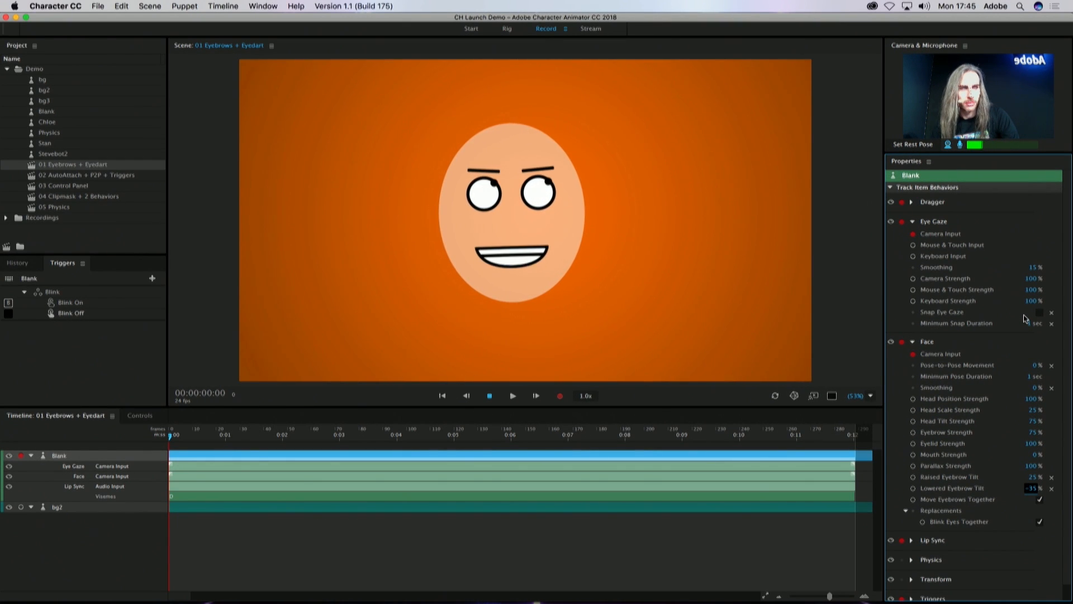
Step: Compare the Blank puppet's eye movement with Snap Eye Gaze on and off, leaving Snap Eye Gaze enabled
left_click(1040, 312)
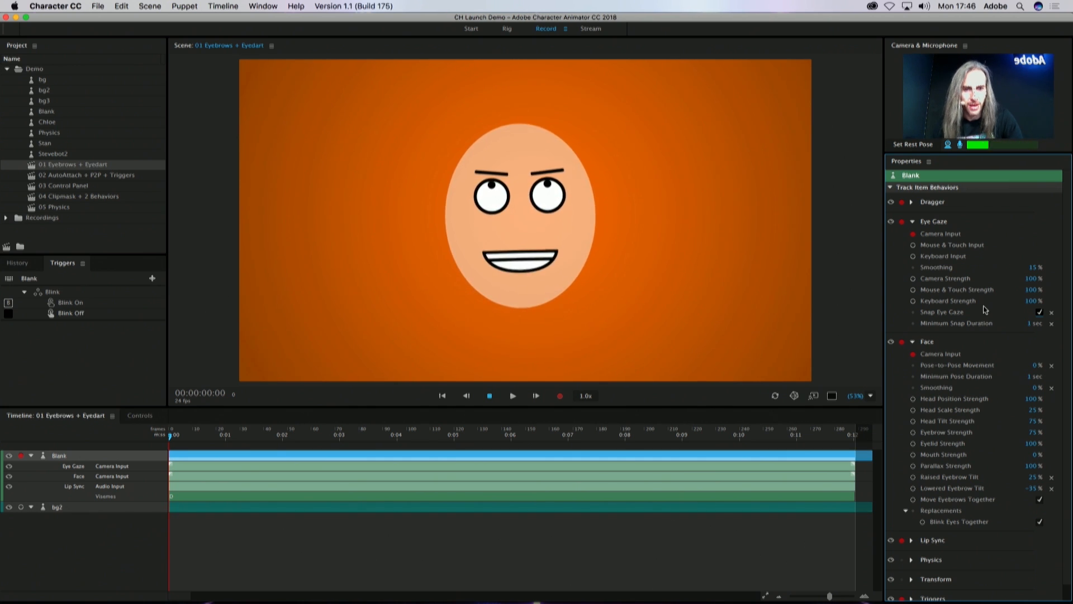
left_click(1041, 312)
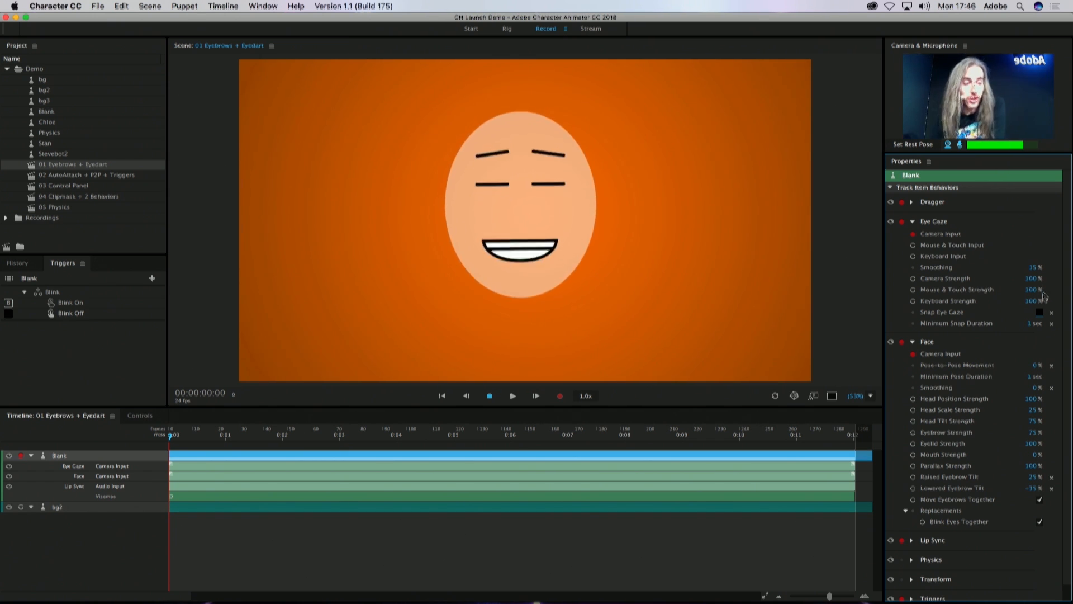
left_click(1041, 313)
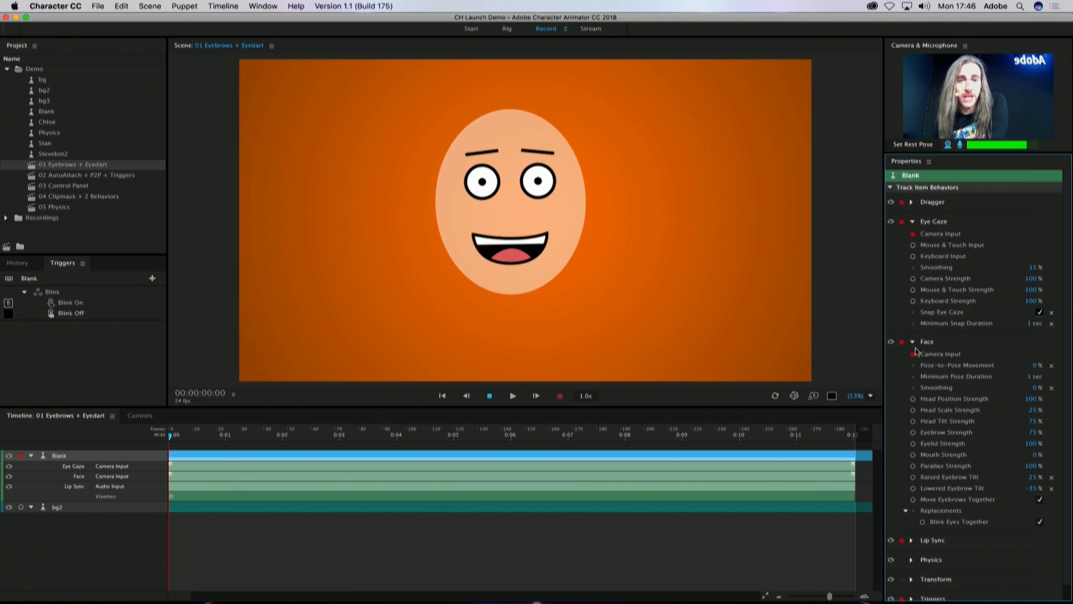
Step: Record a camera and audio take of the Blank puppet, about 6 seconds 17 frames long
left_click(560, 397)
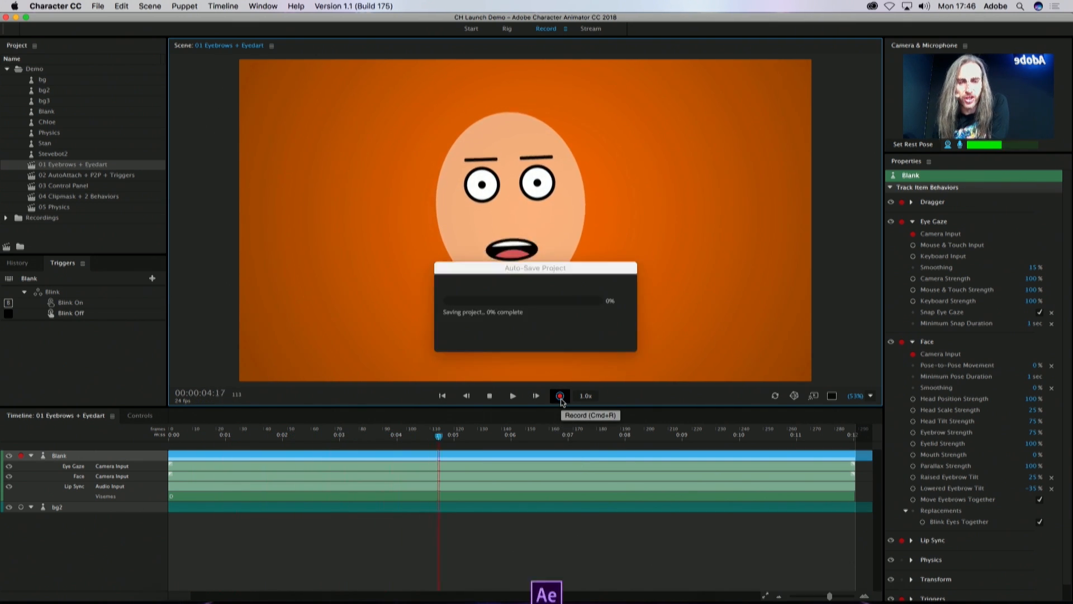
left_click(560, 396)
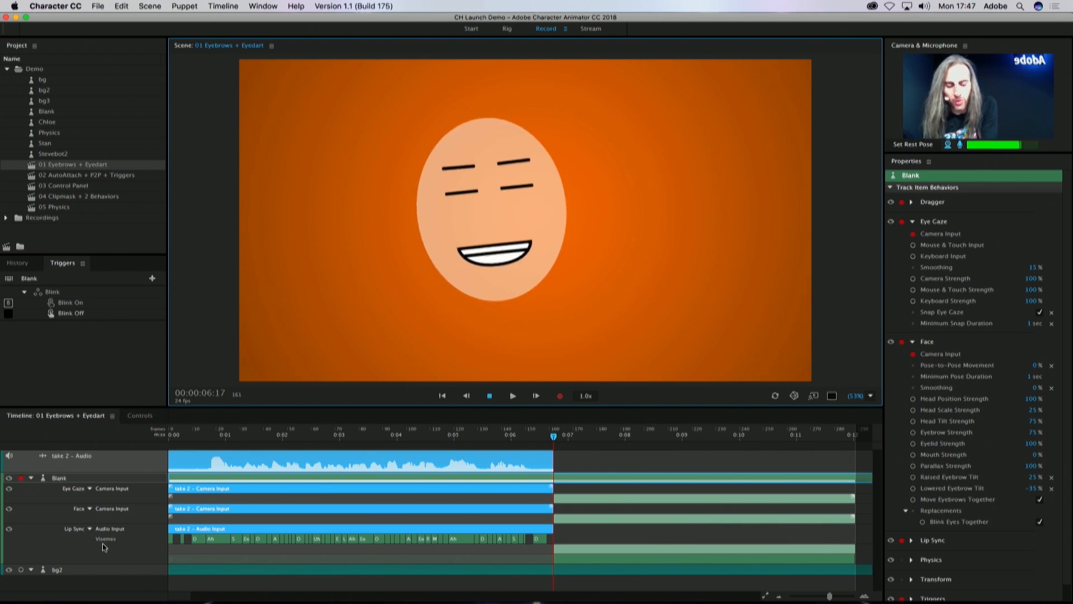
Step: Shift the viseme boundary after the first Ah in the recorded take and inspect the replacement visemes for Ah and D
left_click(218, 540)
right_click(218, 540)
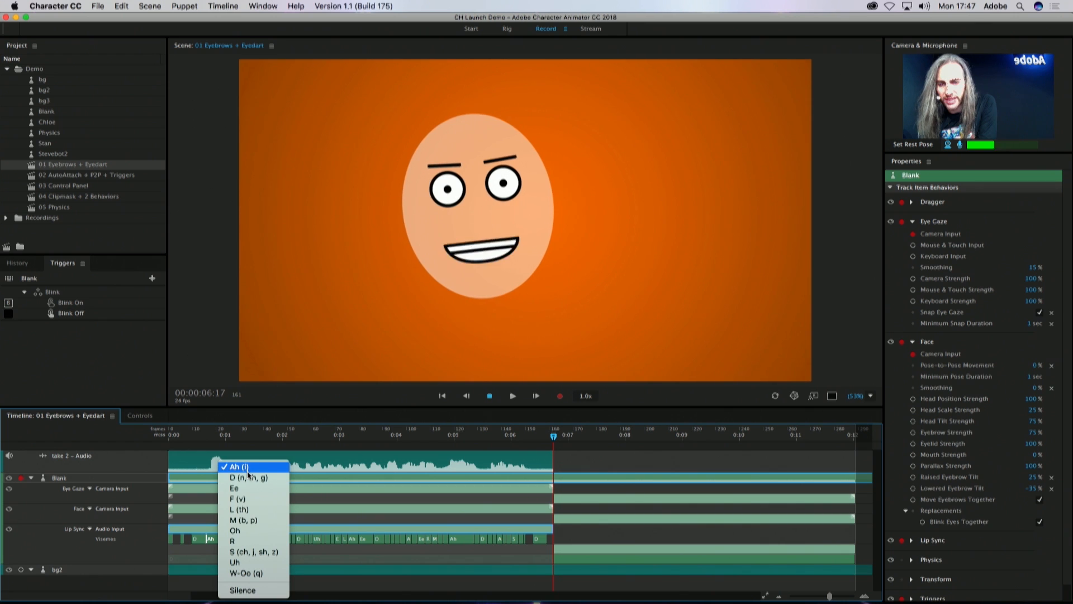
left_click(211, 542)
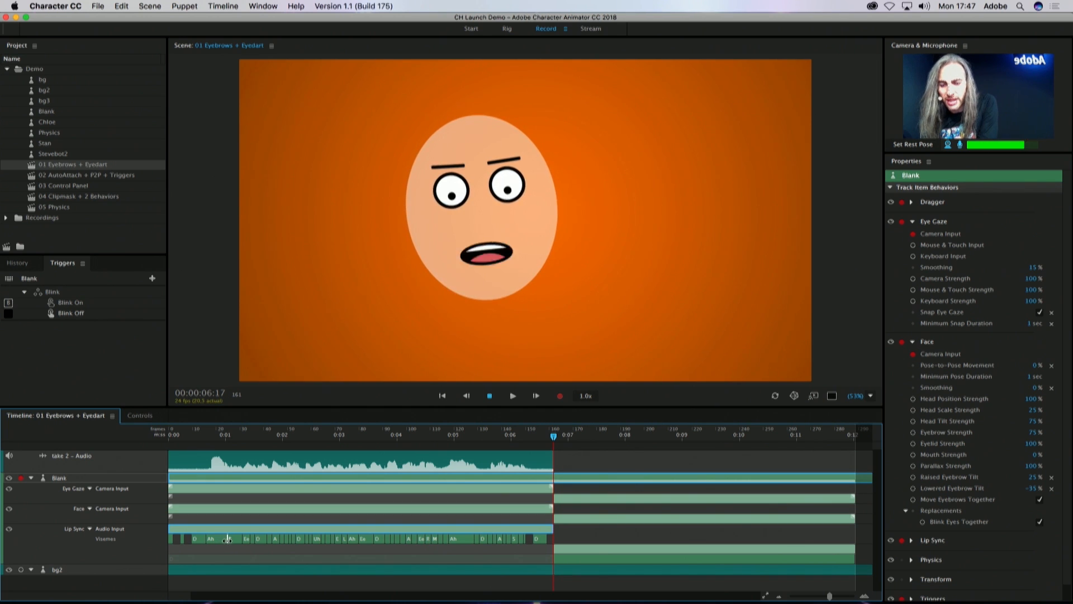
left_click_drag(223, 539, 226, 540)
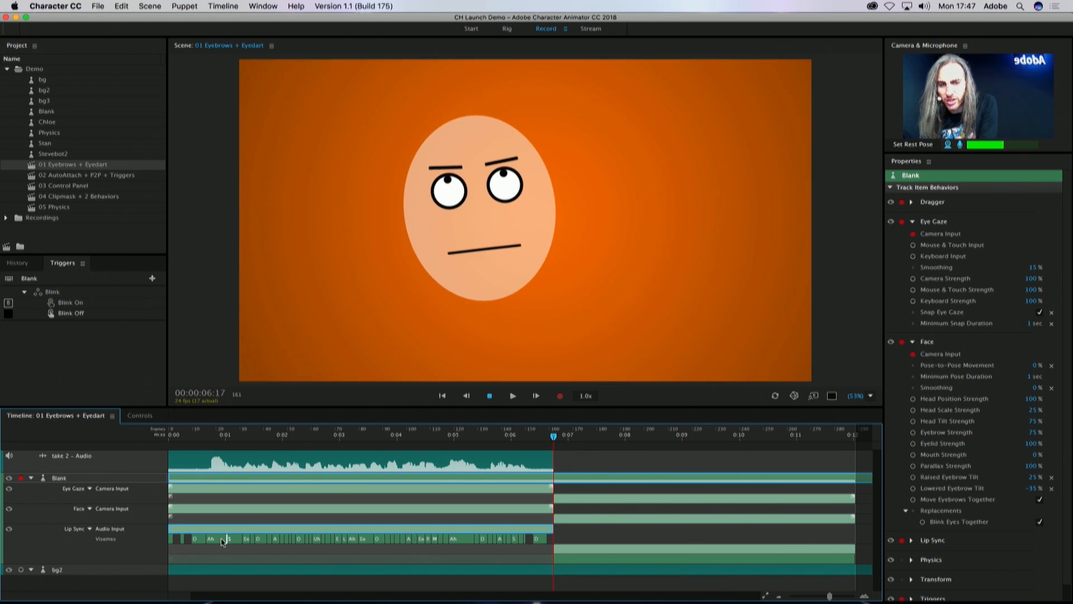
right_click(260, 543)
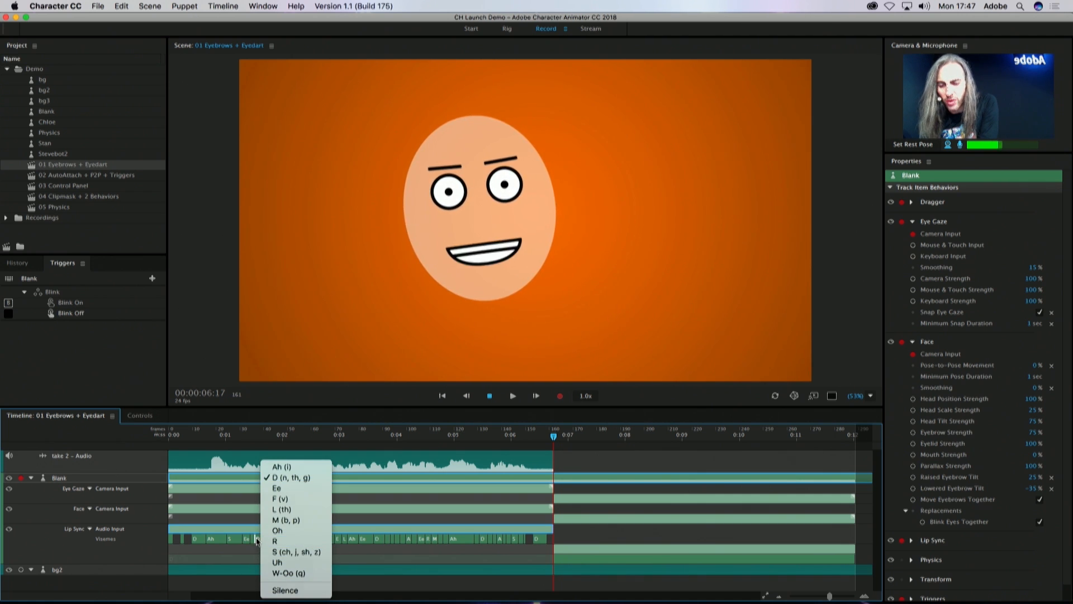
left_click(273, 539)
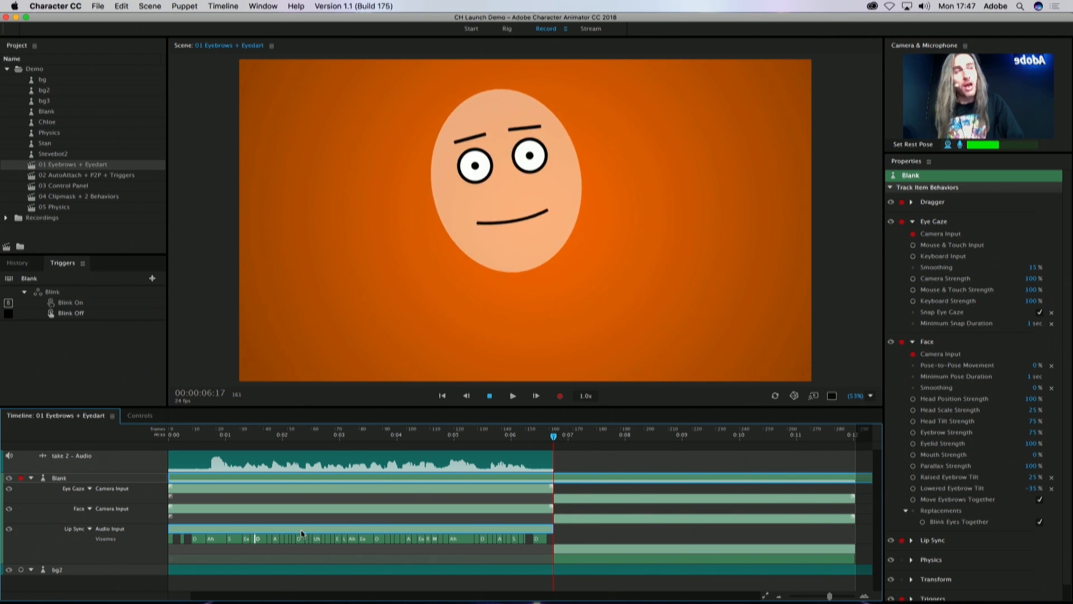
Step: Switch to Audition with the ESP-AFTER-FALL2017_J1.sesx multitrack session
key("super+Tab")
key("super+Tab")
key("super+Tab")
key("super+Tab")
key("super+Tab")
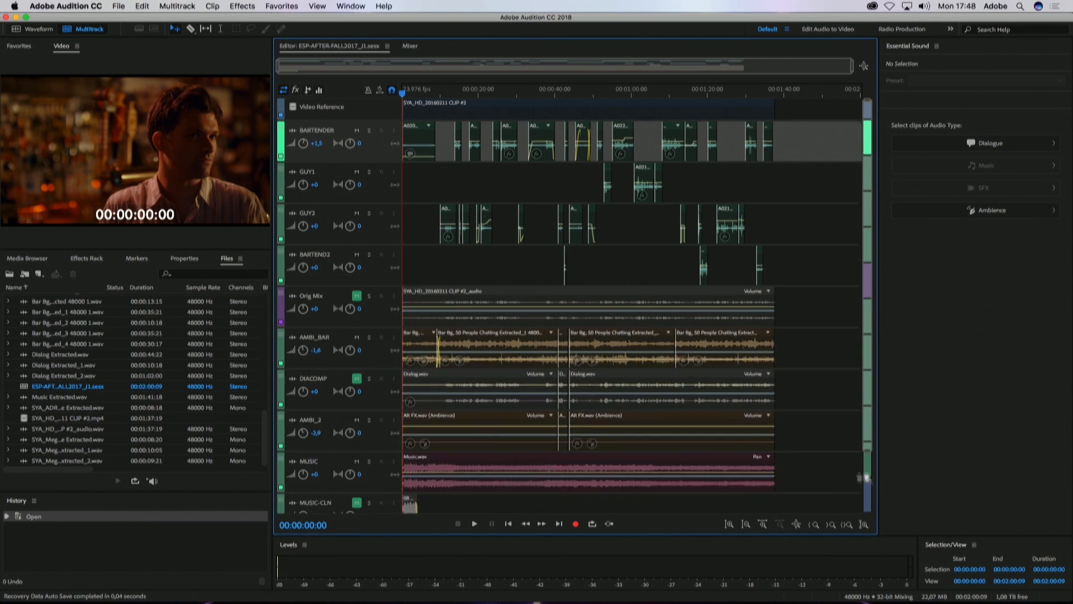
Step: Play the multitrack session from the start with the video maximized, stopping at about 00:00:20:10
left_click_drag(866, 478, 856, 436)
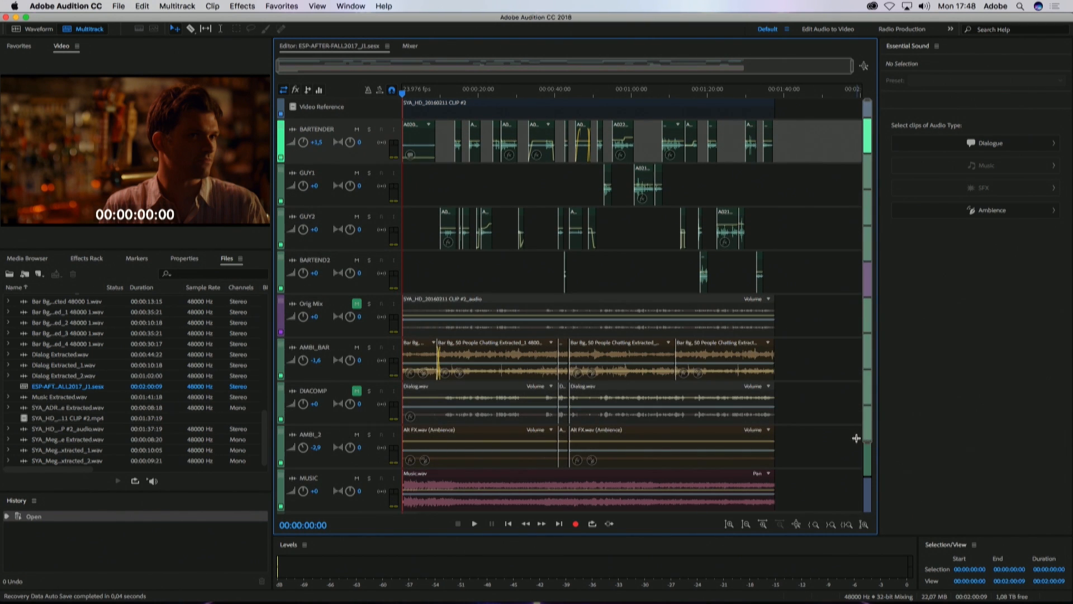
key("space")
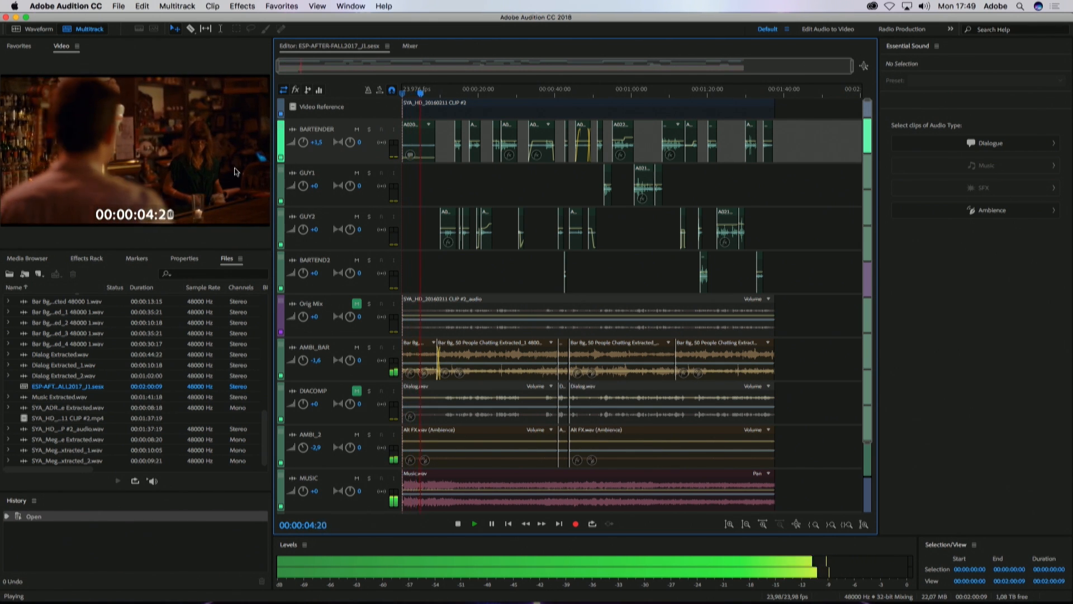
key("grave")
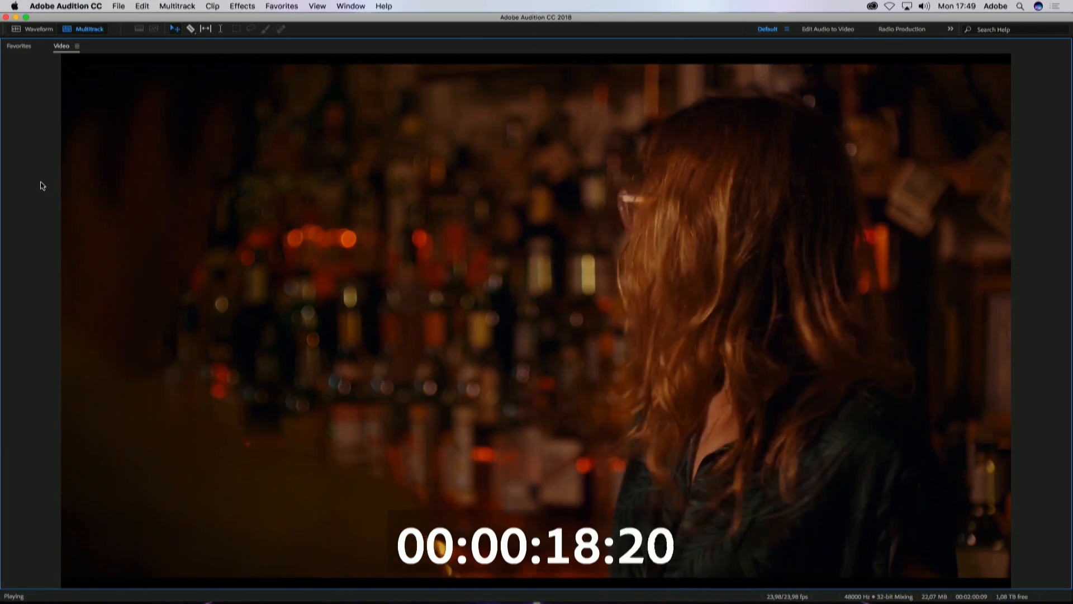
key("space")
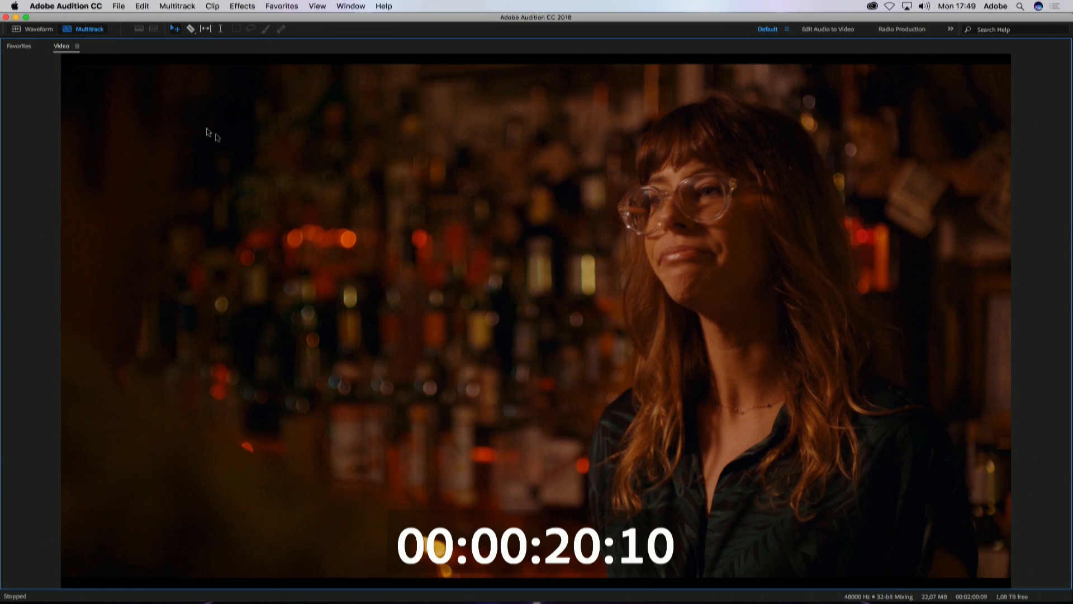
key("grave")
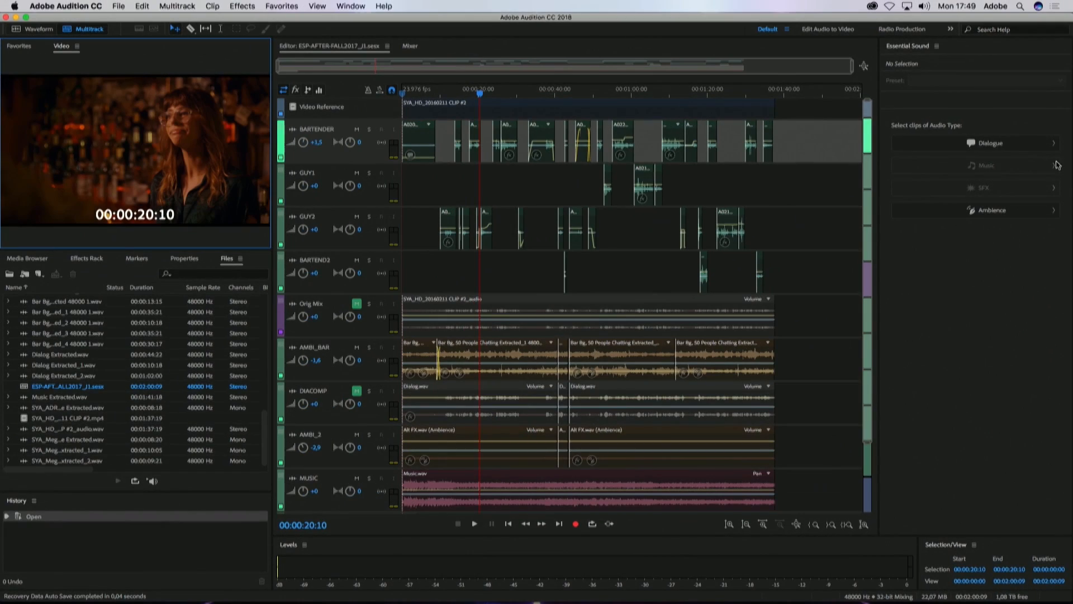
Step: Select all clips of the Dialogue audio type in Essential Sound and auto-match their loudness
left_click(958, 114)
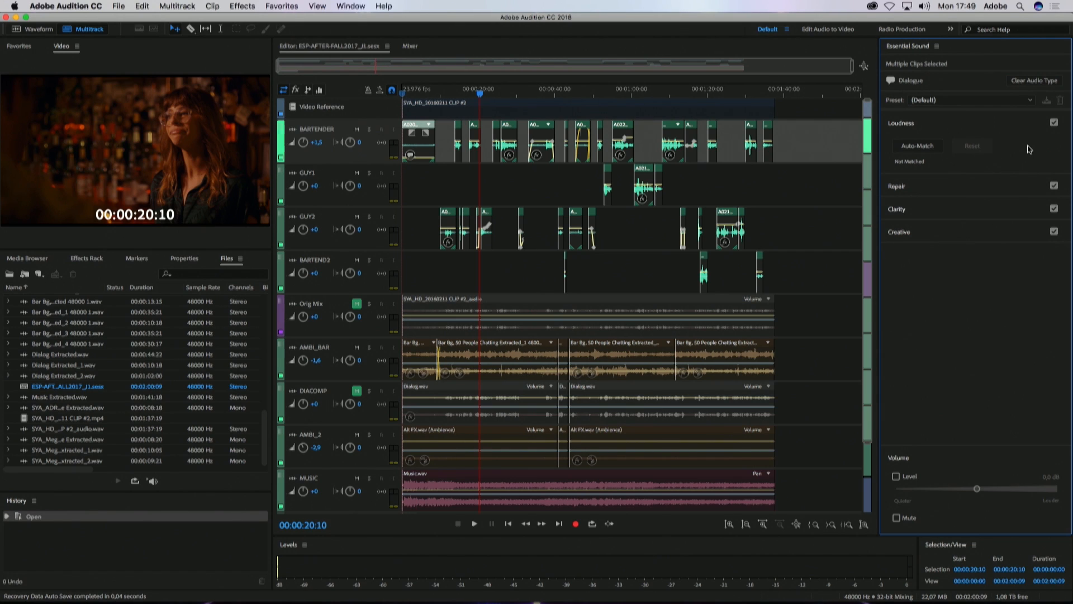
left_click(929, 152)
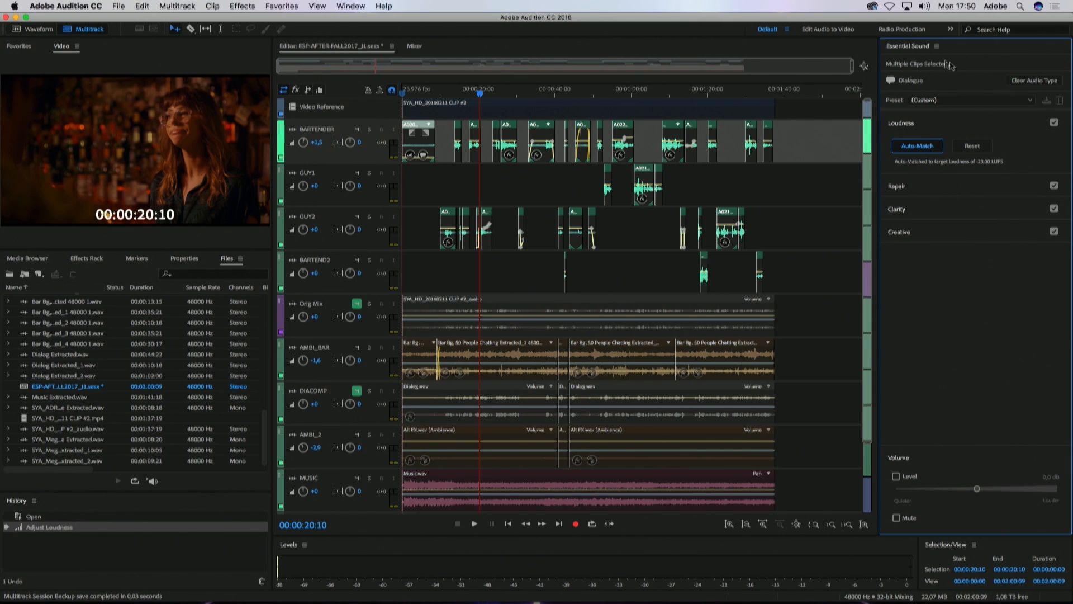
left_click(937, 46)
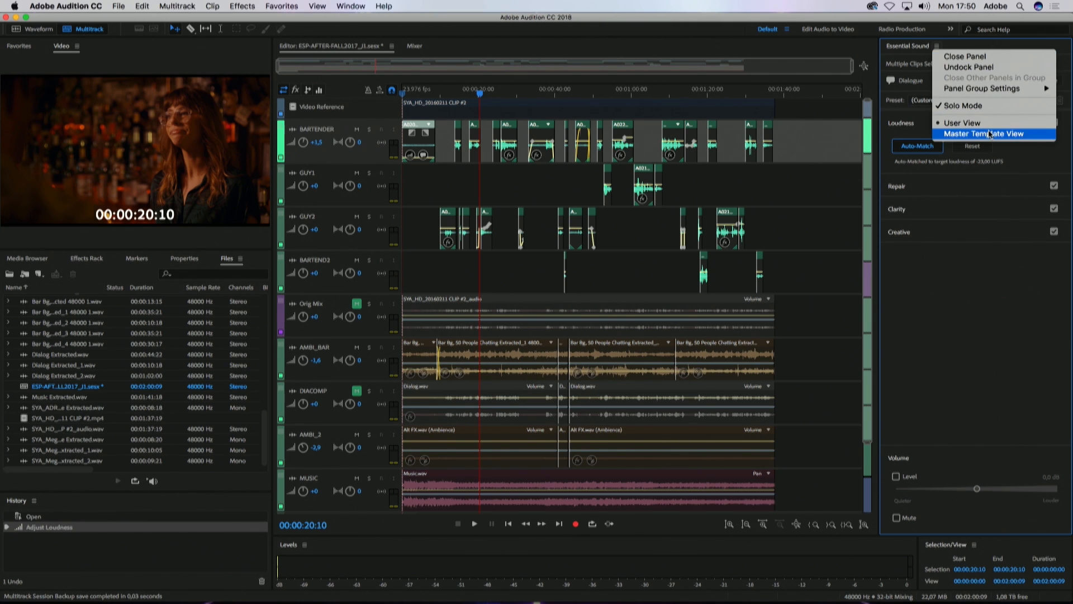
left_click(990, 134)
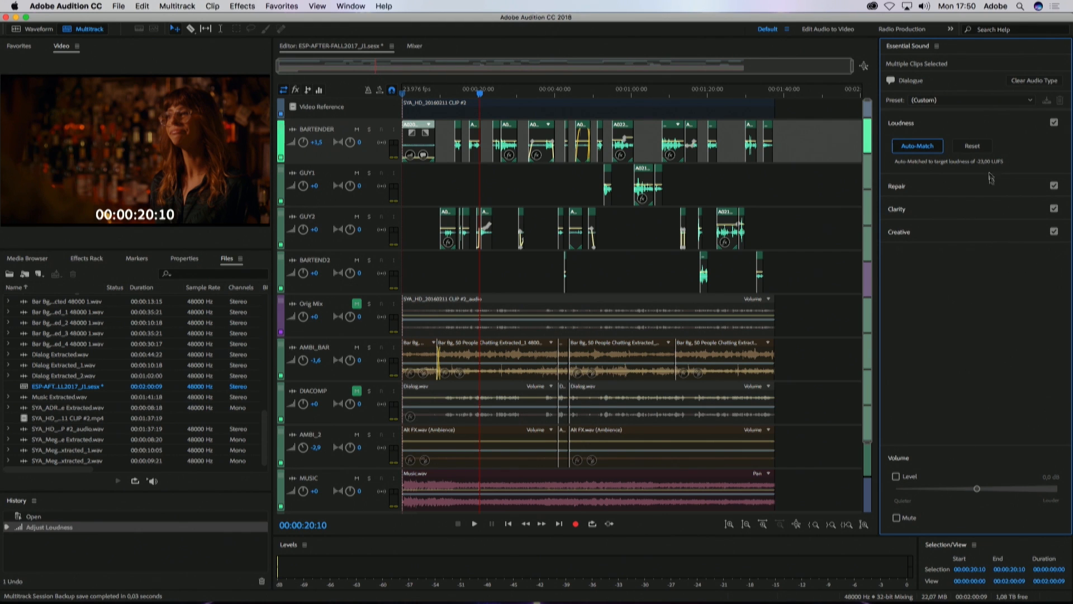
Step: Assign the Music audio type to the Music.wav clip and enable ducking against dialogue
scroll(870, 155, "down", 3)
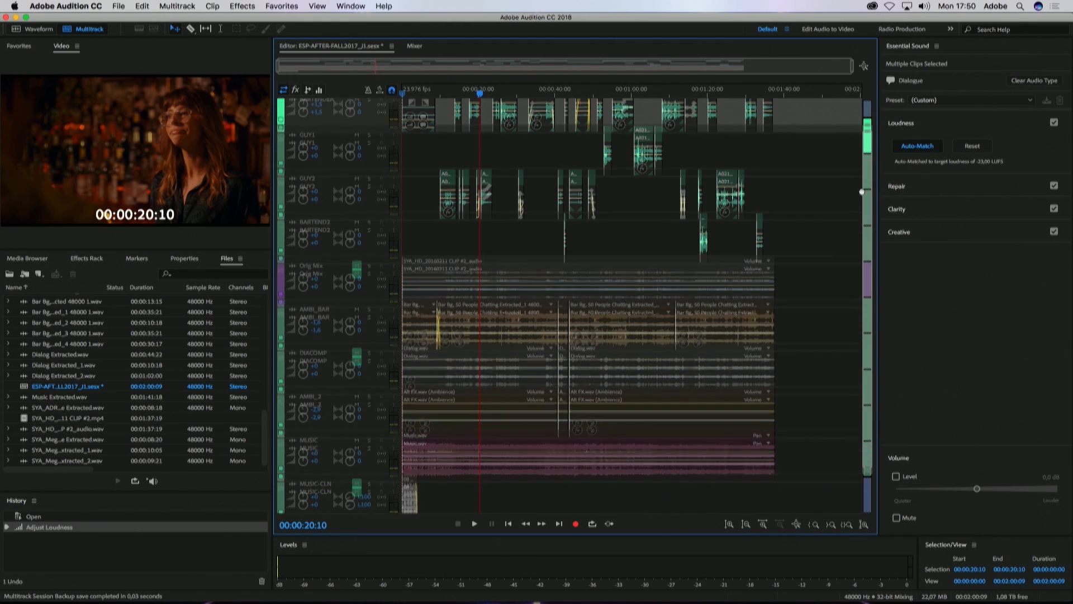
left_click(618, 417)
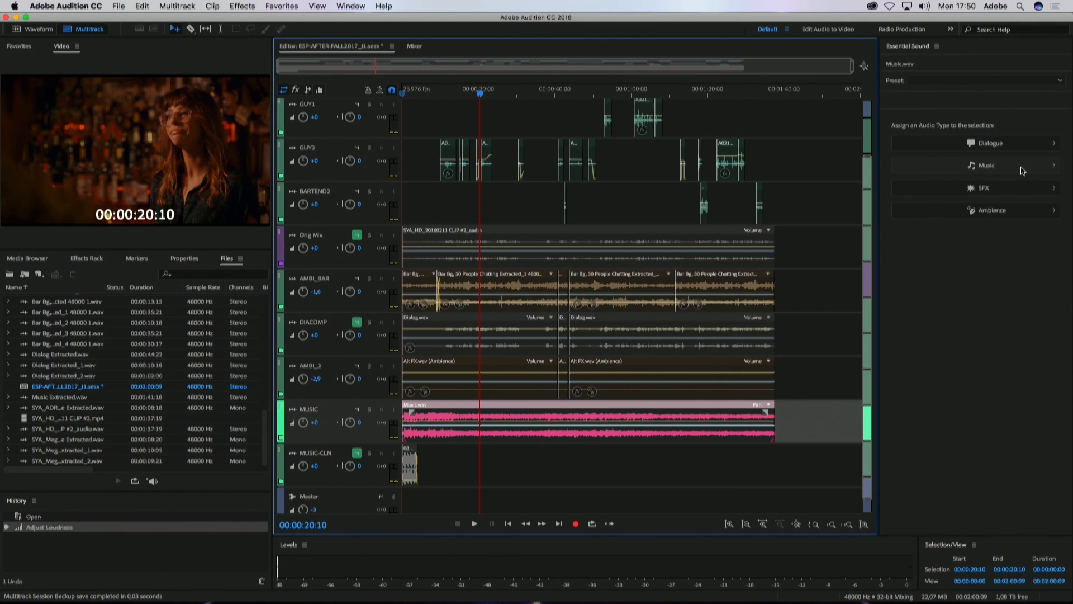
left_click(1022, 171)
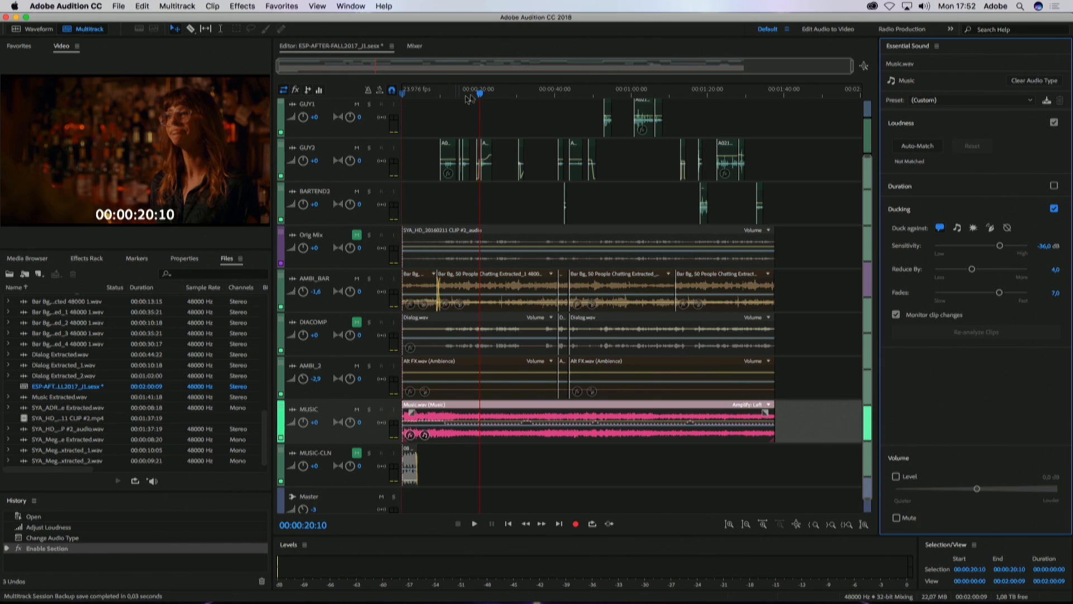
Step: Enlarge the MUSIC track to inspect its ducking envelope and play the session from the start to about 00:00:33:07 with the video maximized
left_click_drag(480, 93, 341, 95)
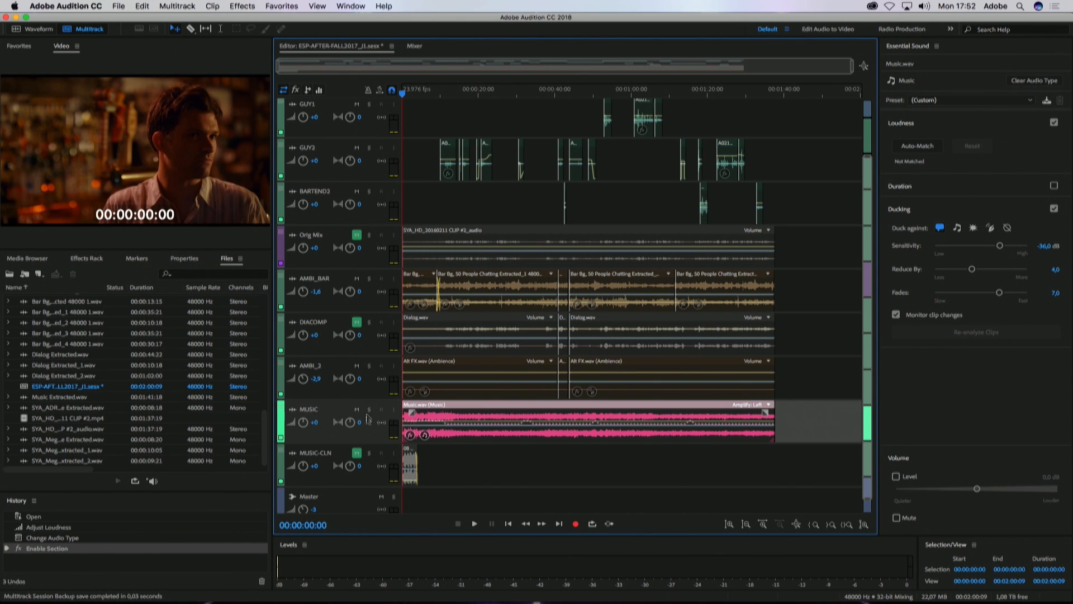
left_click_drag(368, 443, 368, 493)
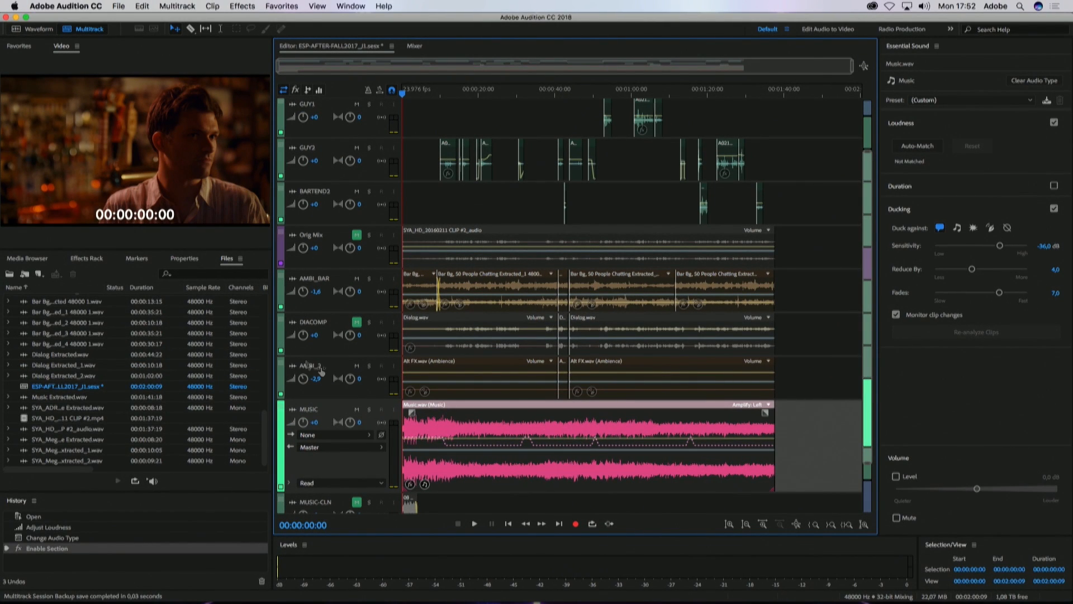
key("grave")
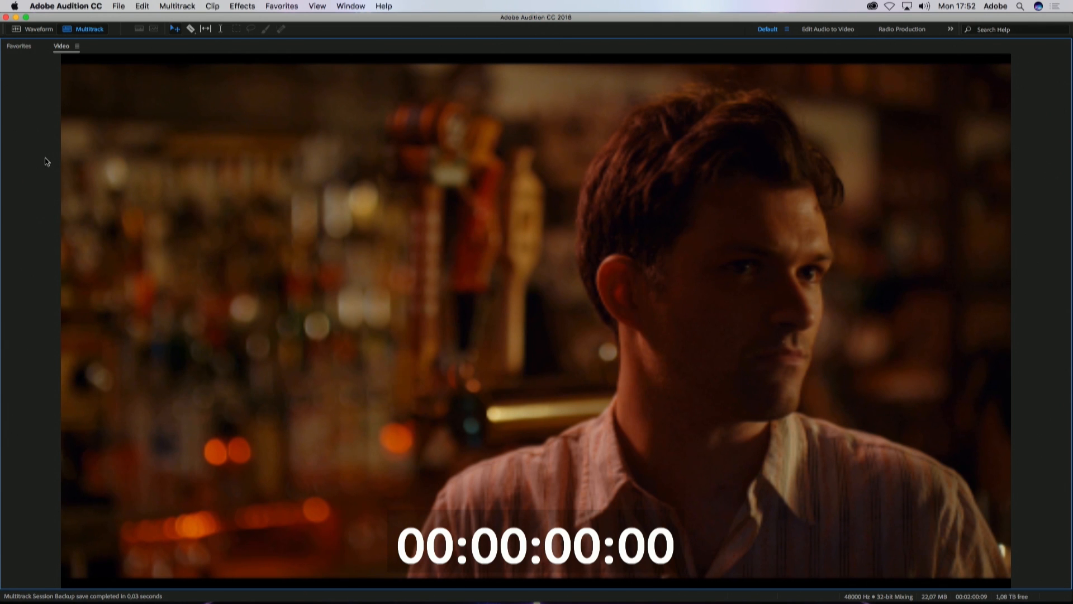
key("space")
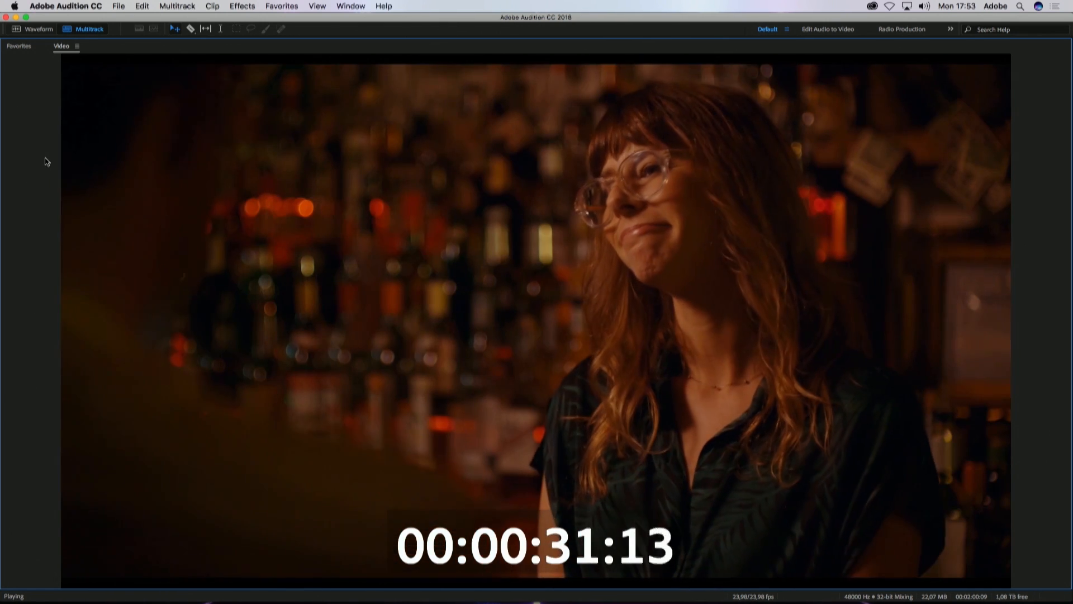
key("space")
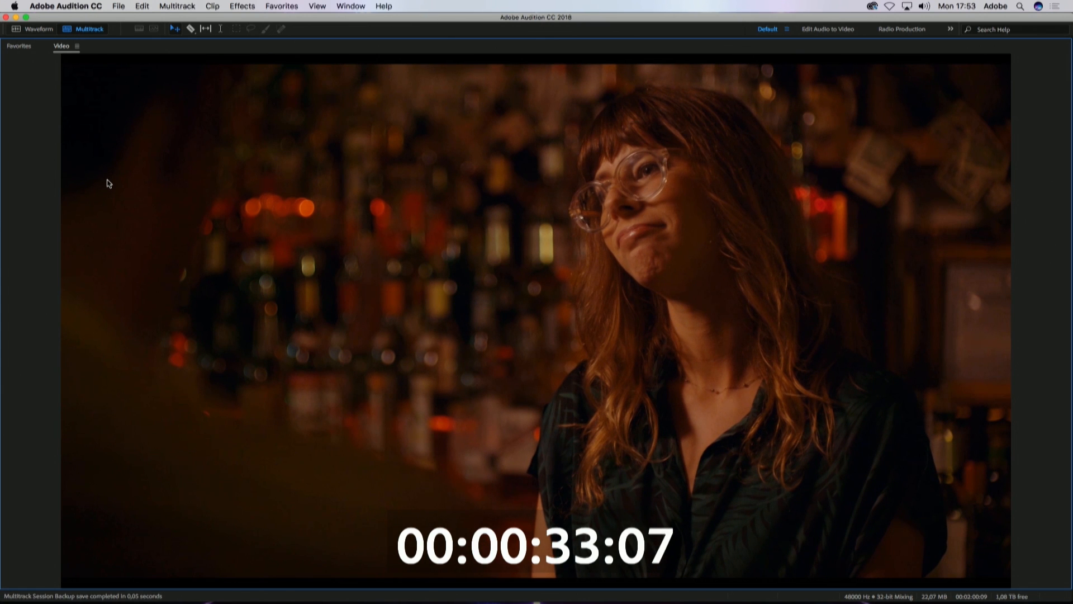
key("grave")
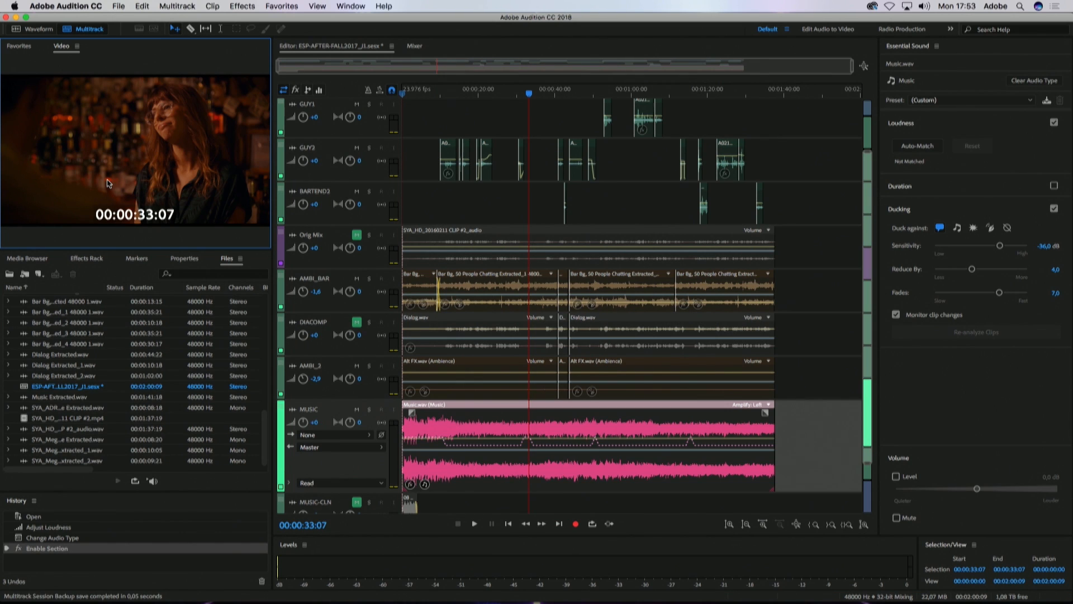
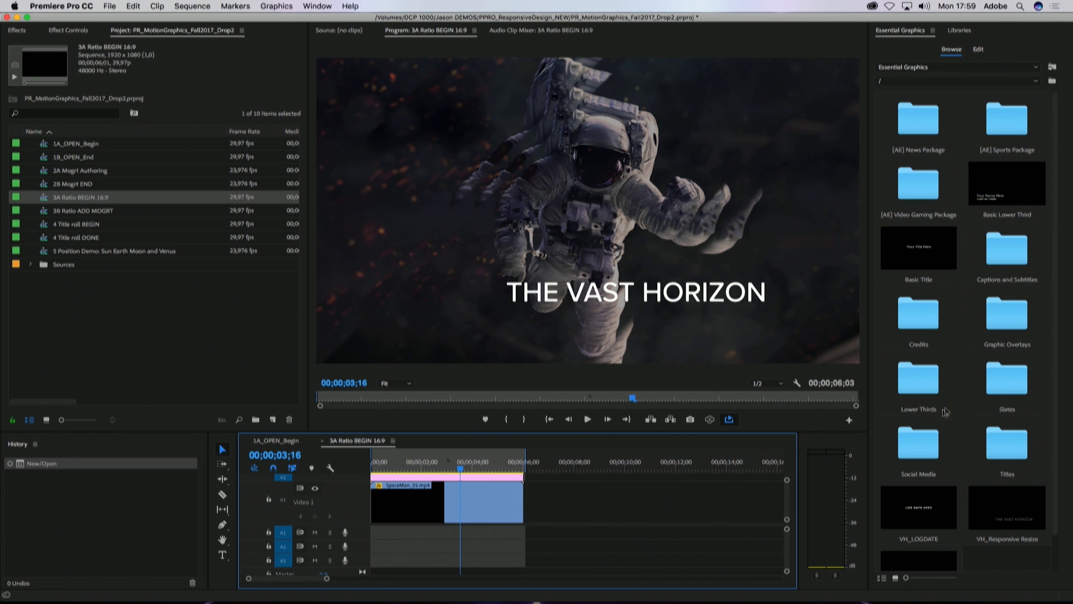
Step: Switch to Premiere Pro and show safe margins over the 3A Ratio BEGIN 16:9 sequence
left_click(797, 383)
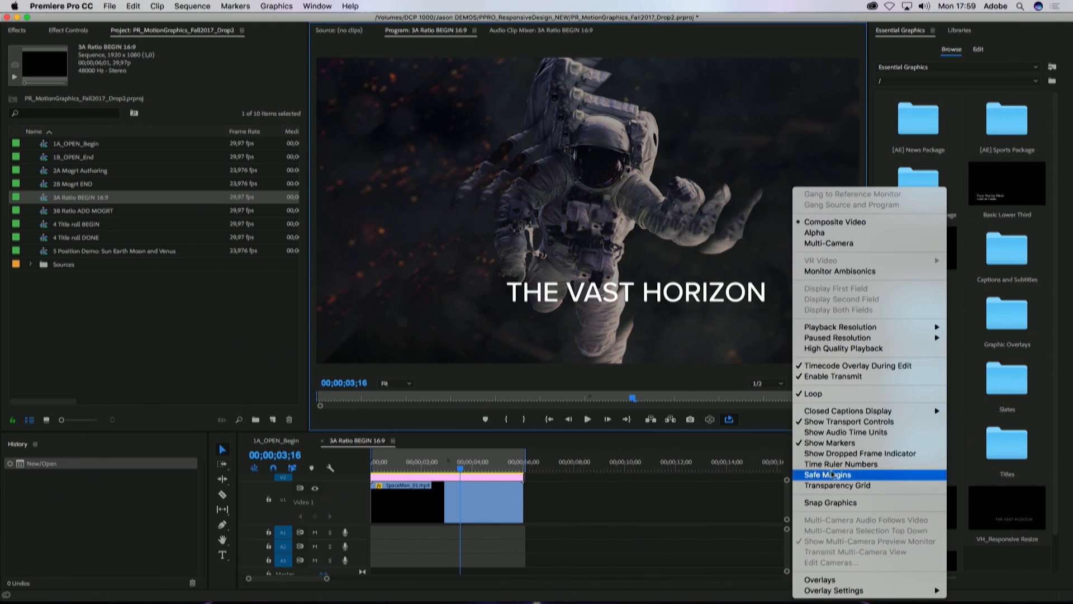
left_click(833, 475)
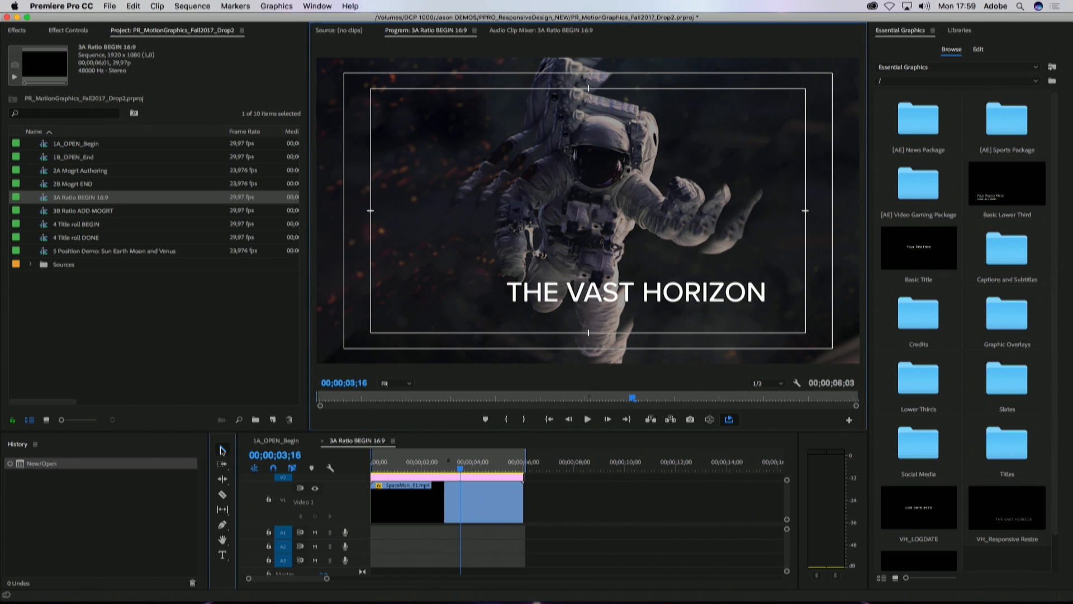
Step: Move the THE VAST HORIZON title to the lower-right corner of the outer safe margin and pin it to the video frame's bottom and right edges
left_click(639, 305)
left_click_drag(640, 306, 685, 343)
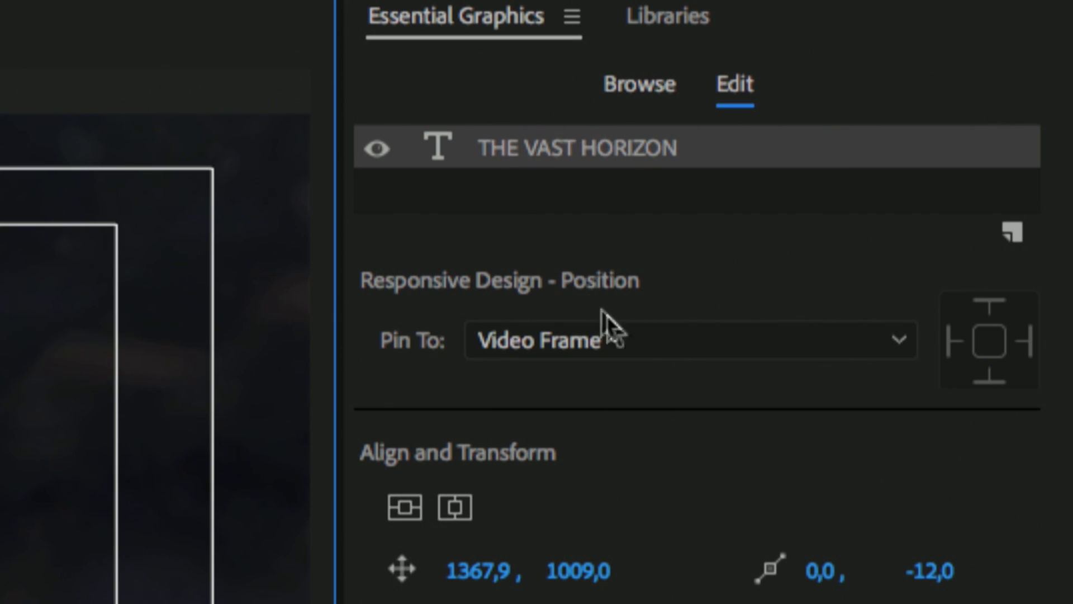
left_click(991, 379)
left_click(1030, 342)
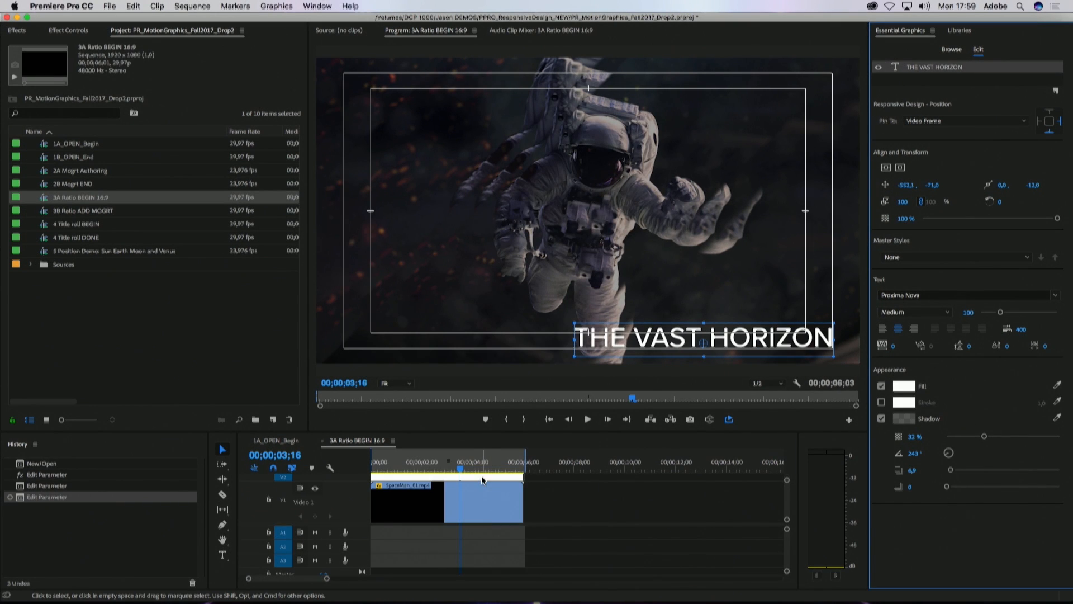
Step: Export the title clip as a Motion Graphics template to the personal library, named with the presenter's first name followed by _IBC4_LASTONE
right_click(482, 480)
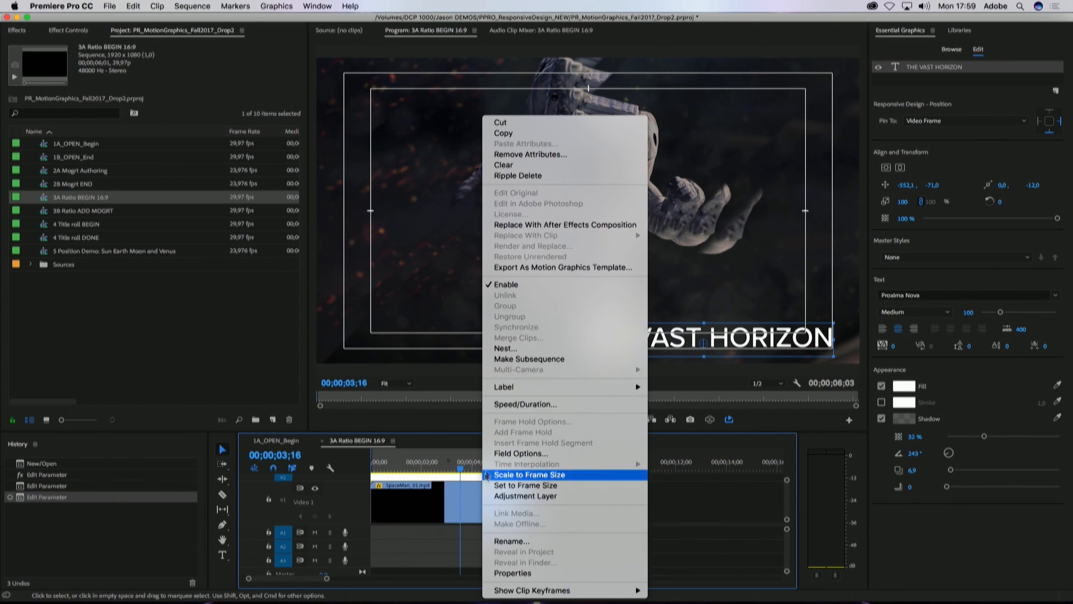
left_click(545, 268)
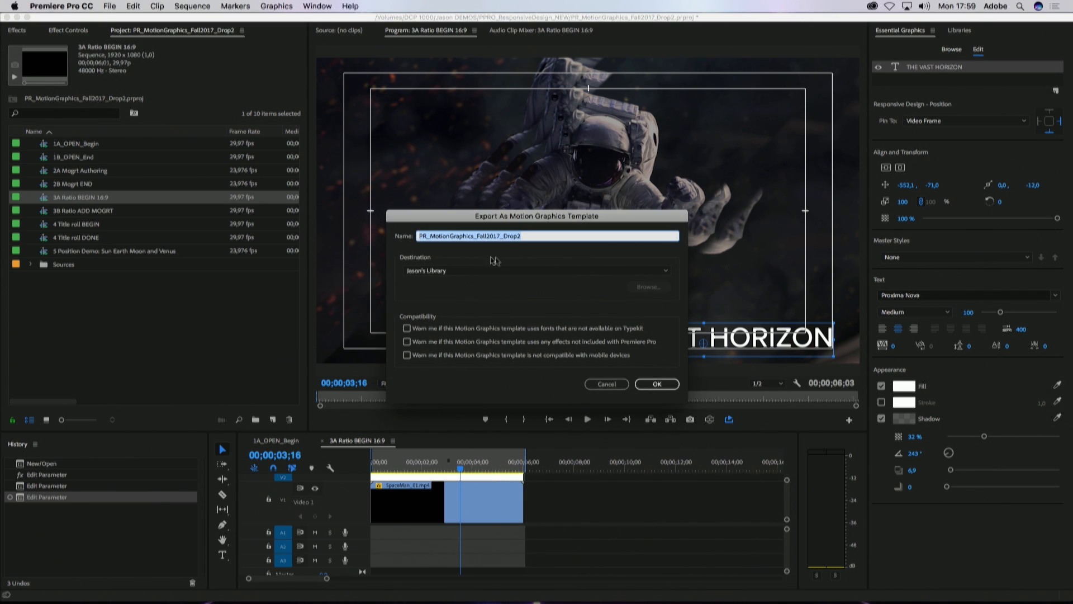
type("JASON_IBC4_LASTONE")
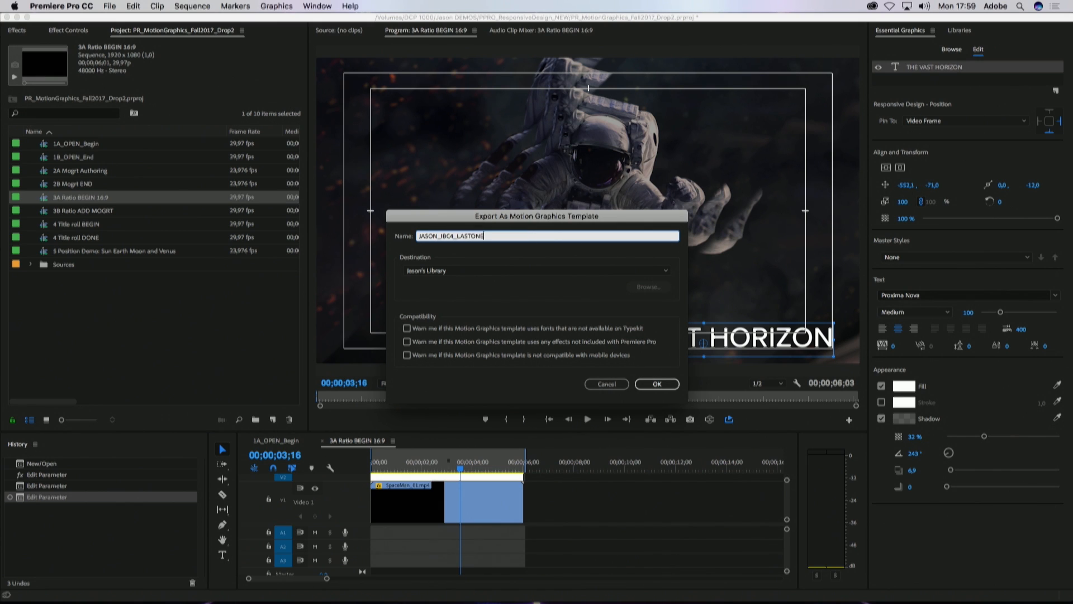
left_click(658, 384)
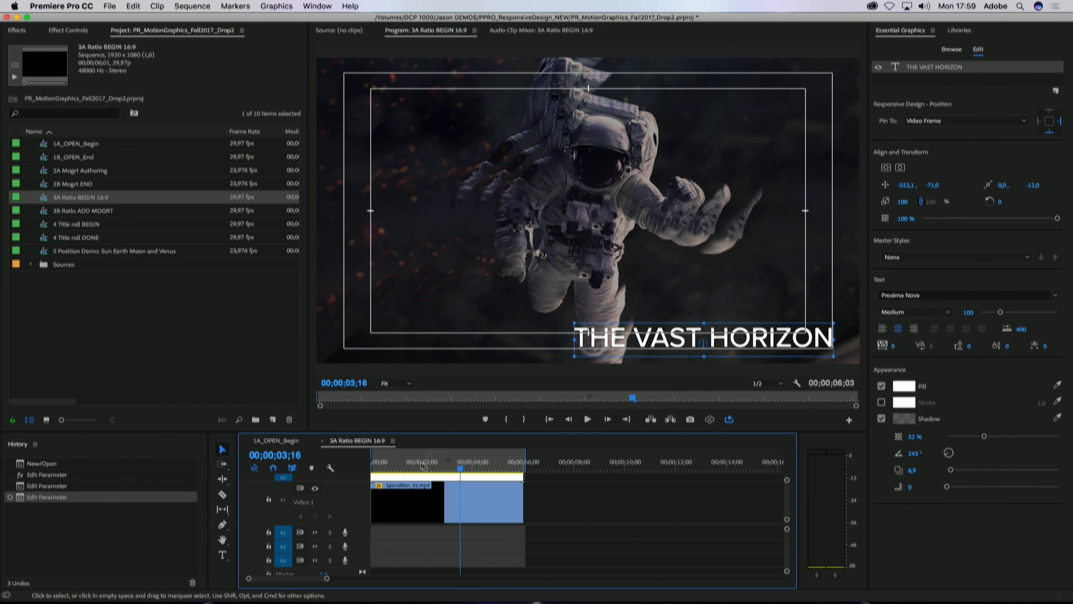
Step: Open the square 3B Ratio ADD MOGRT sequence and set the playhead to its start
left_click_drag(460, 469, 349, 458)
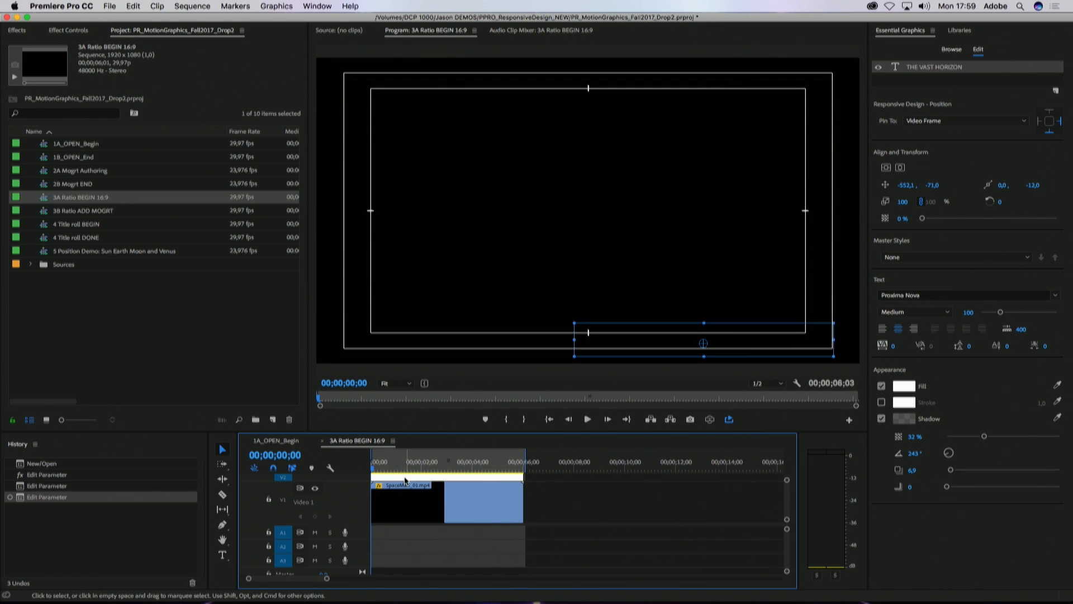
double_click(47, 208)
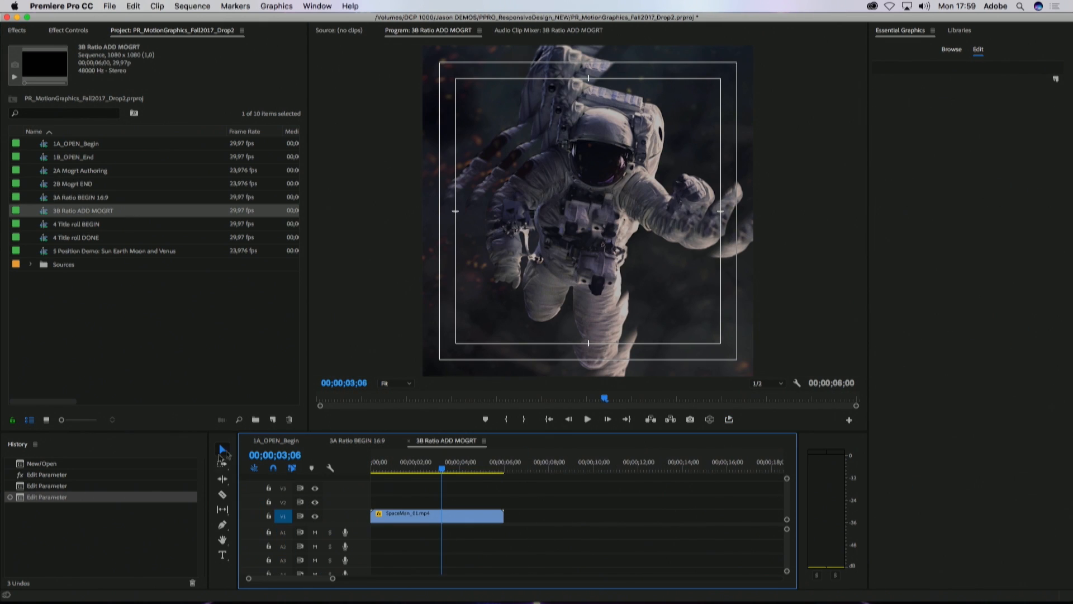
key("Home")
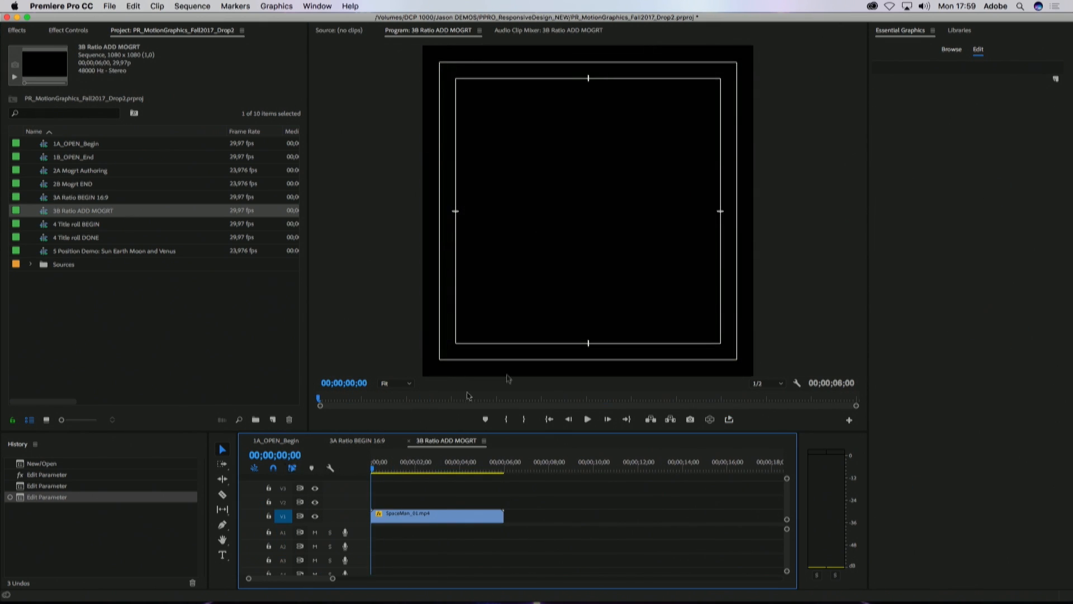
Step: Place the exported title template from the library on V2 above SpaceMan_01.mp4 at the sequence start and play it back
left_click(959, 30)
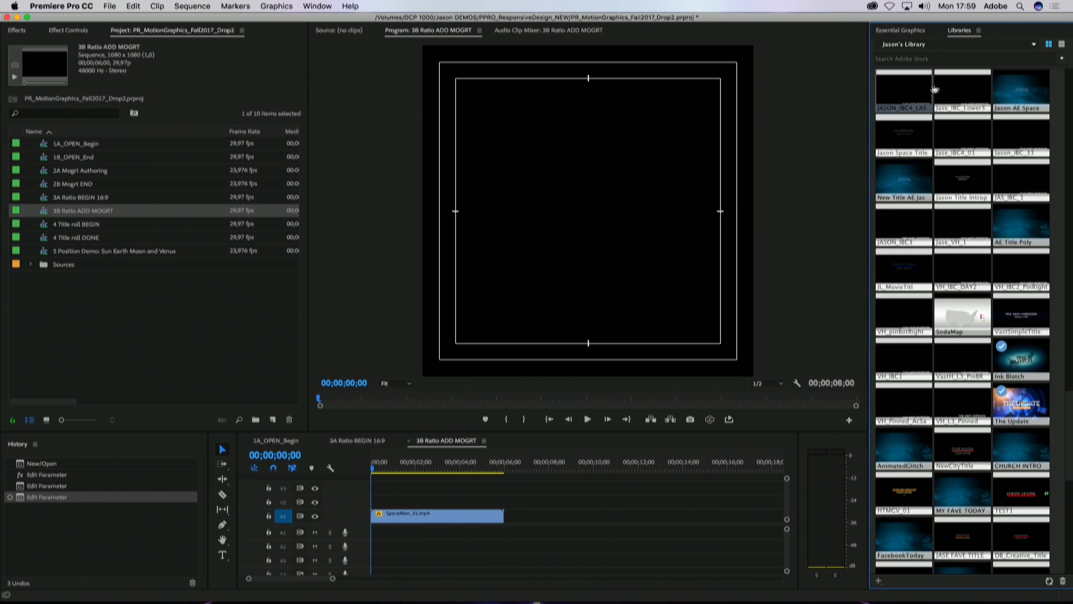
mouse_move(919, 88)
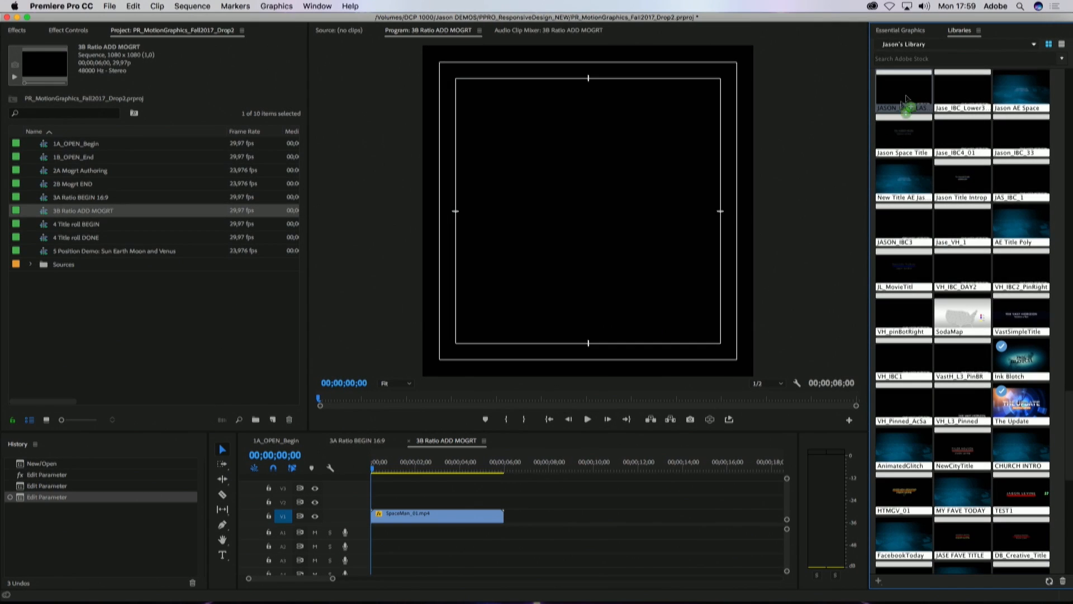
left_click_drag(922, 100, 374, 502)
key("space")
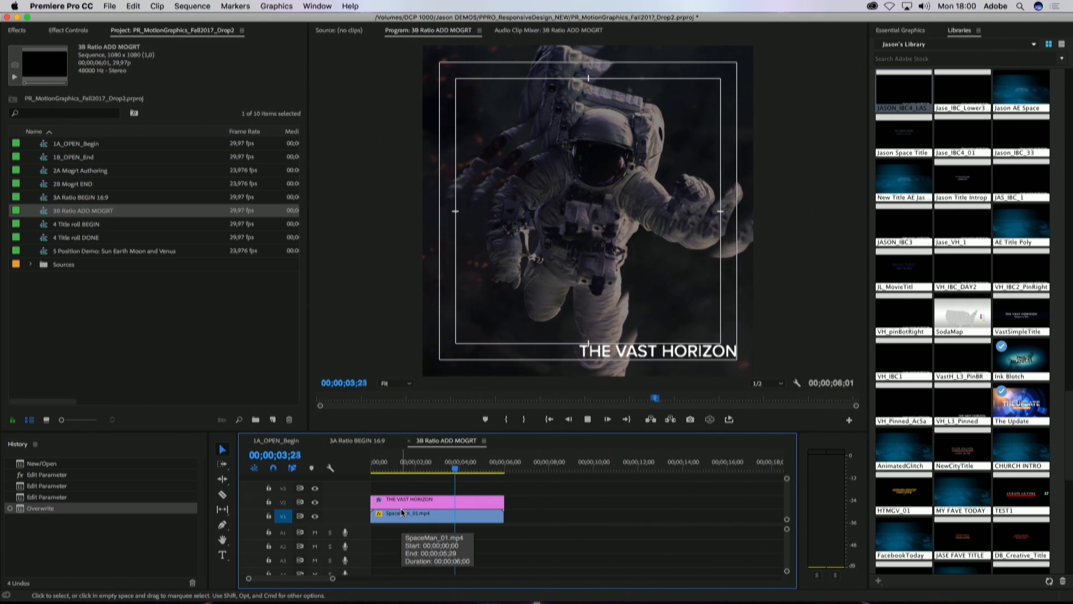
key("space")
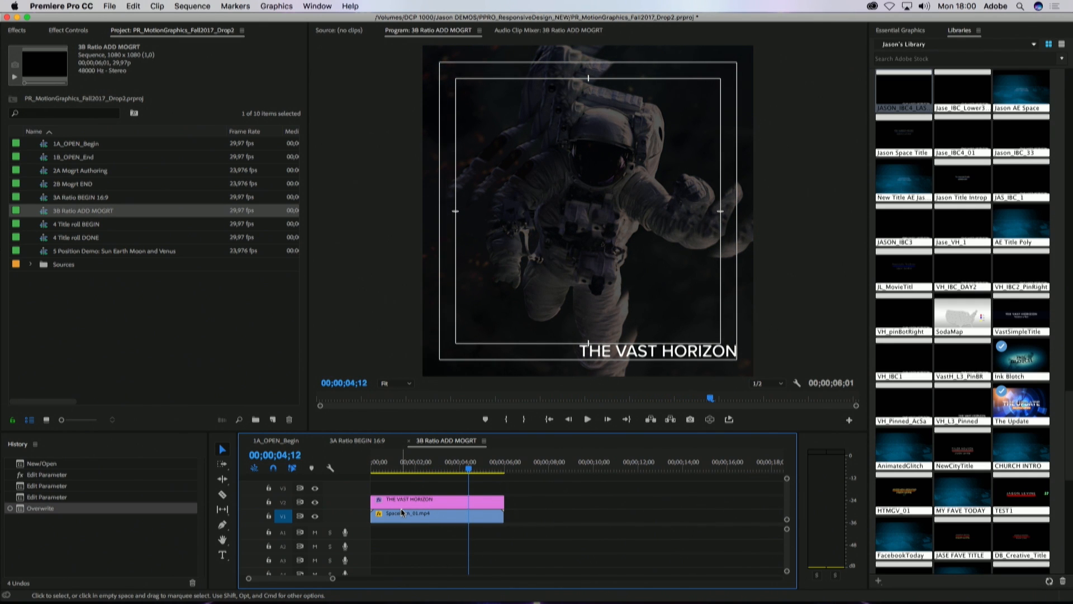
Step: Return to the sequence start and delete the THE VAST HORIZON title clip from V2
key("Home")
left_click(401, 501)
key("Delete")
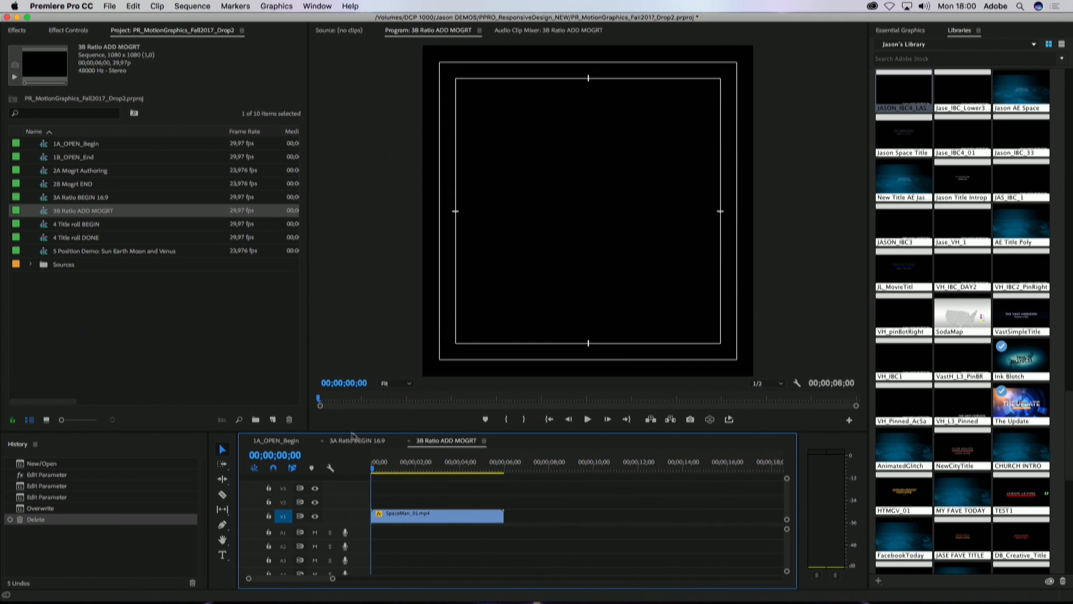
Step: Change the 3B Ratio ADD MOGRT sequence's frame size to 720 horizontal by 1280 vertical
left_click(192, 6)
left_click(204, 18)
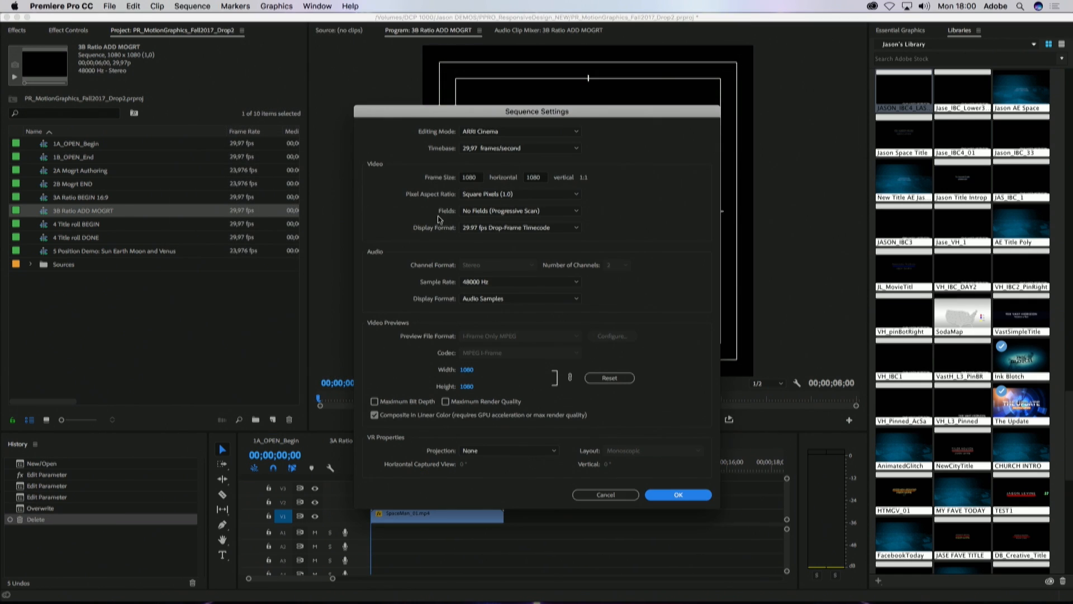
left_click(469, 177)
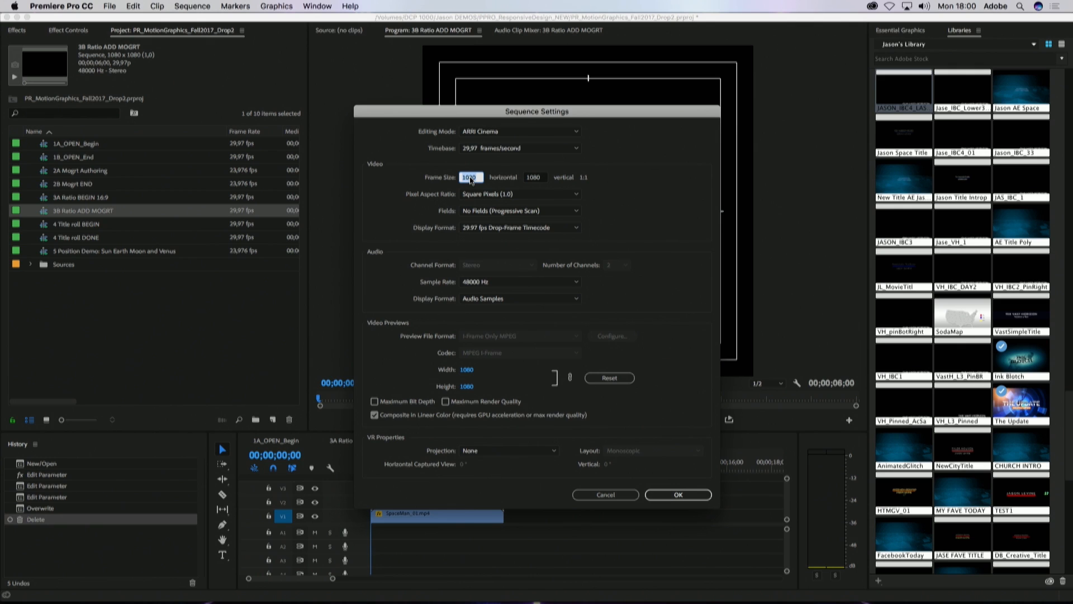
left_click(535, 180)
type("1280")
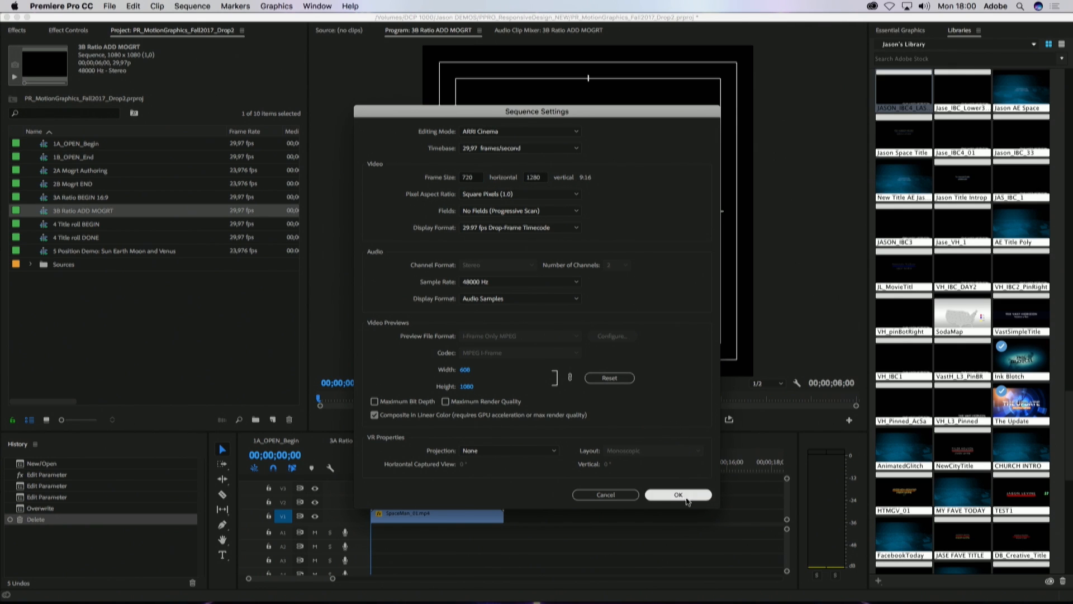
left_click(678, 494)
left_click(648, 327)
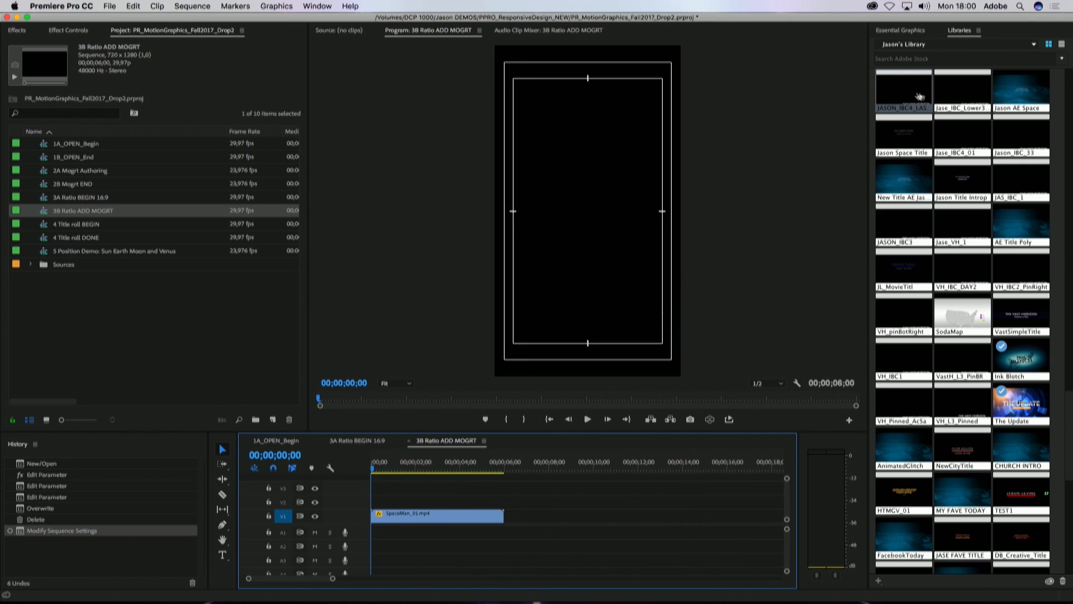
Step: Add the exported title template from the library to V2 at the start of the vertical sequence and play it back
left_click_drag(870, 135, 366, 504)
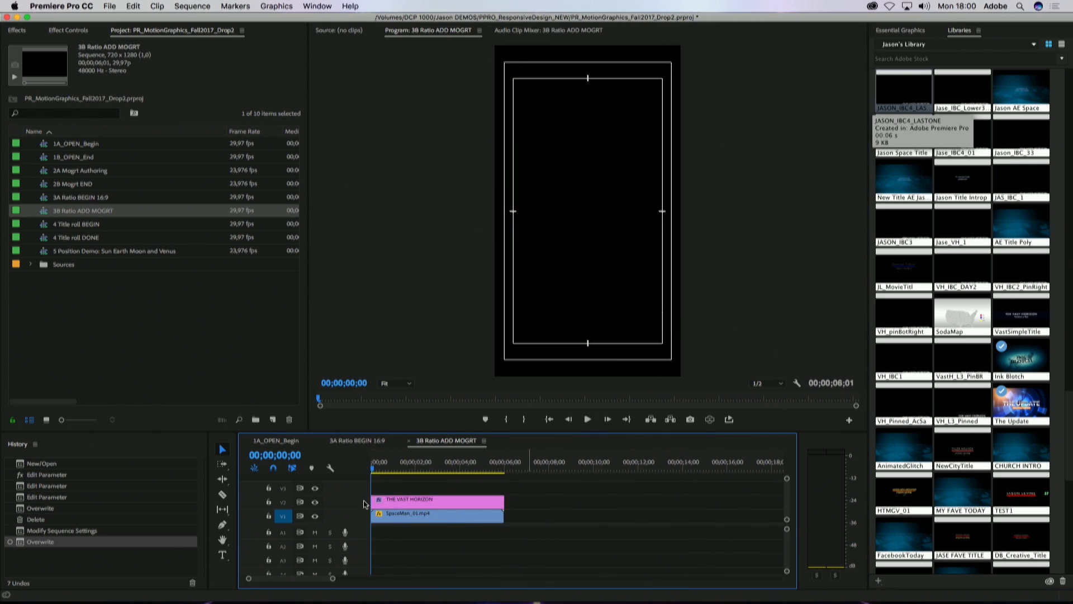
key("space")
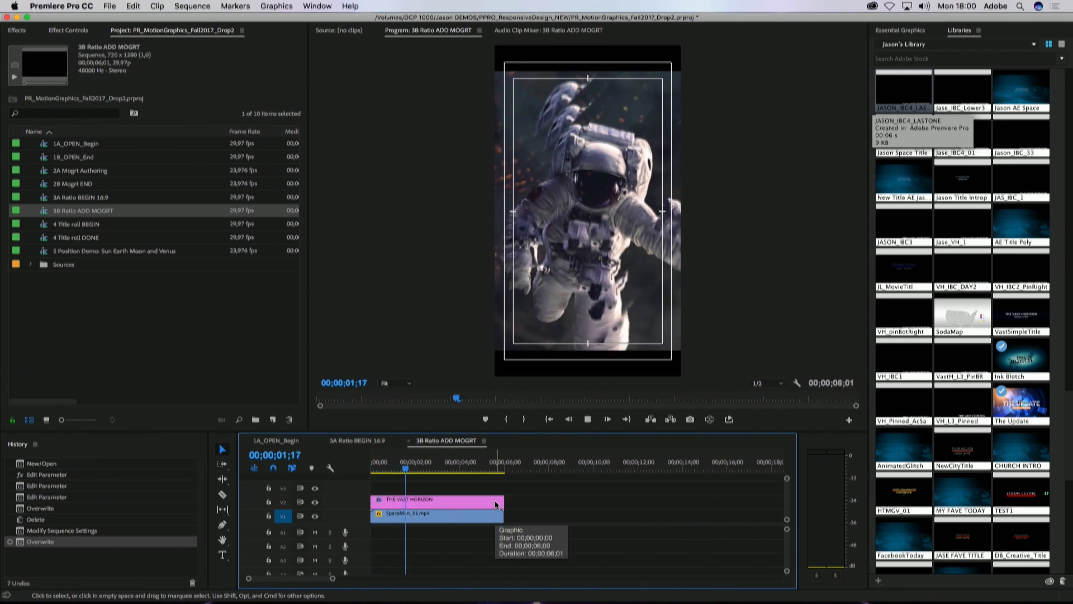
key("space")
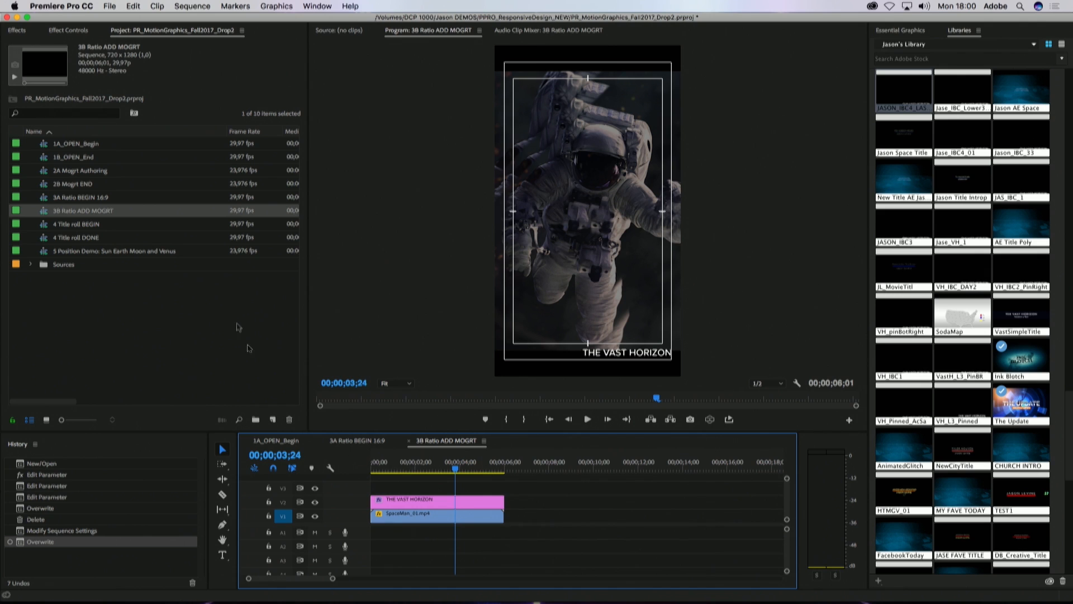
Step: Open the 1A_OPEN_Begin sequence and play the section containing the THE VAST HORIZON title
double_click(50, 172)
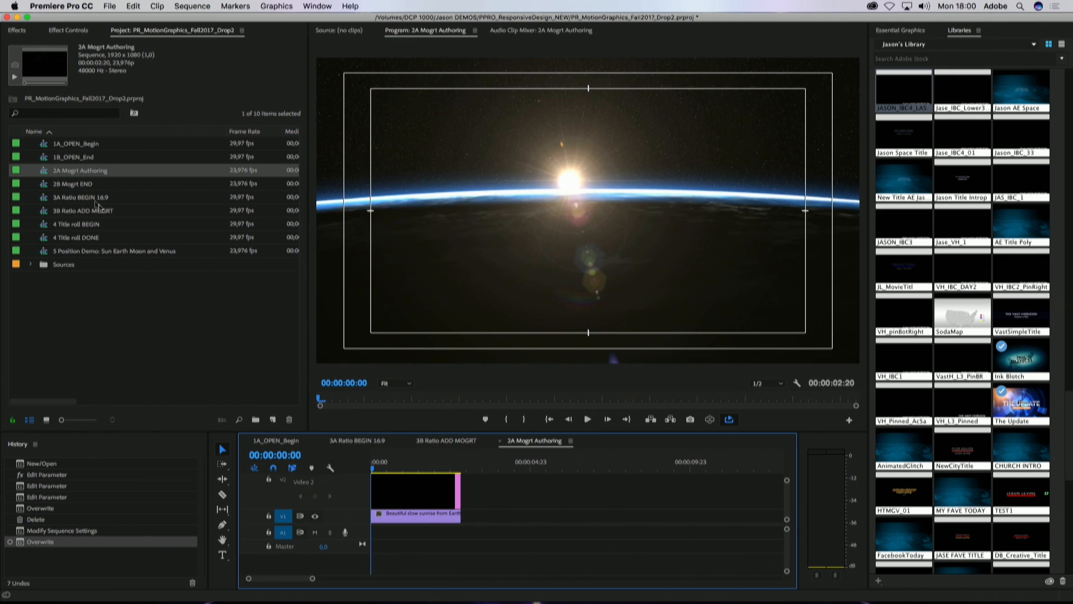
left_click(52, 148)
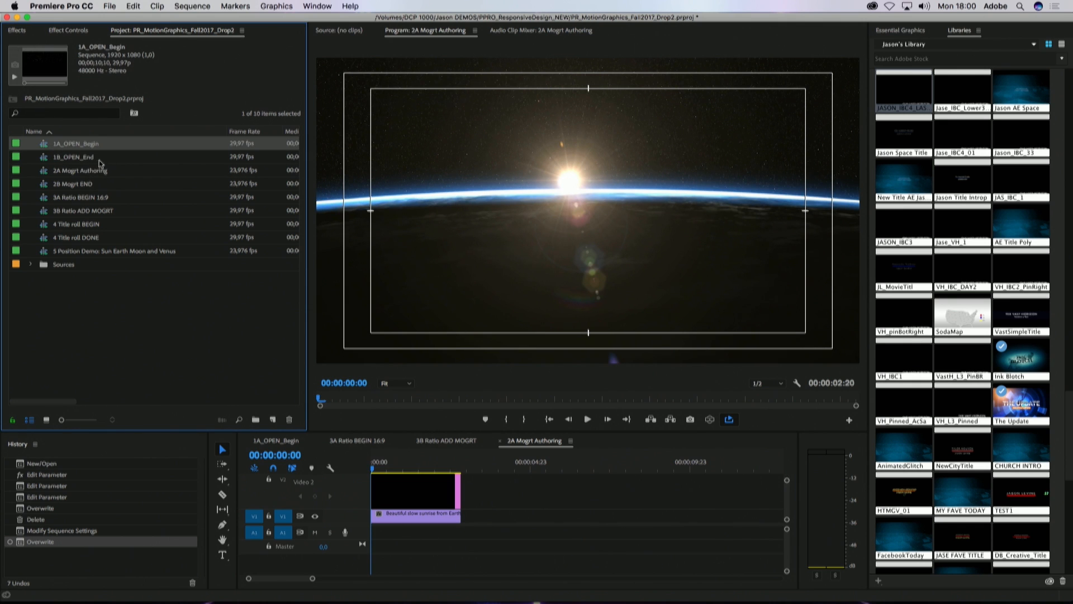
double_click(50, 145)
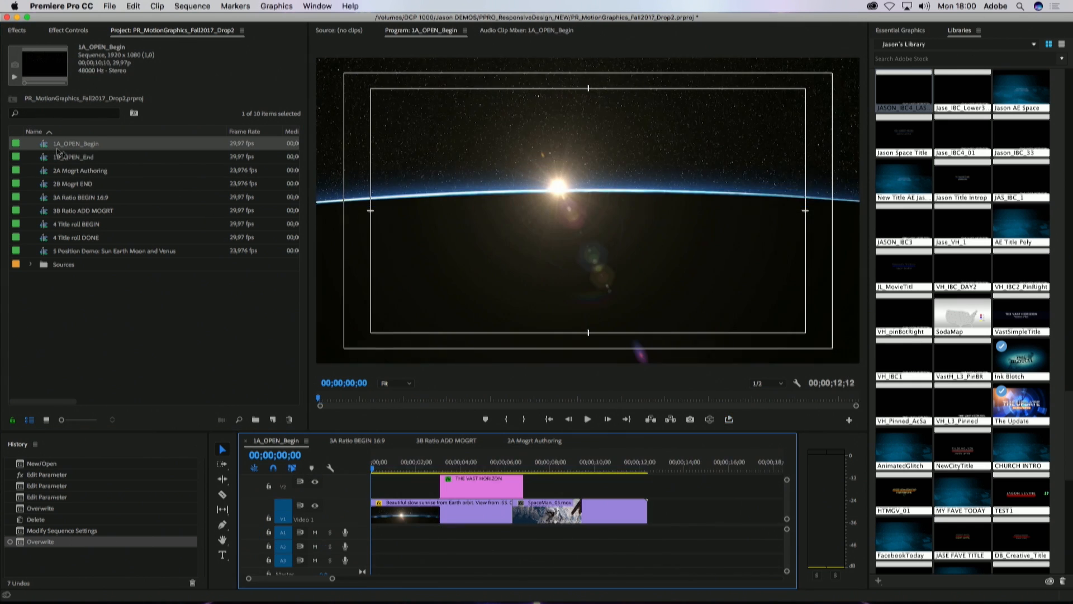
left_click(433, 457)
key("space")
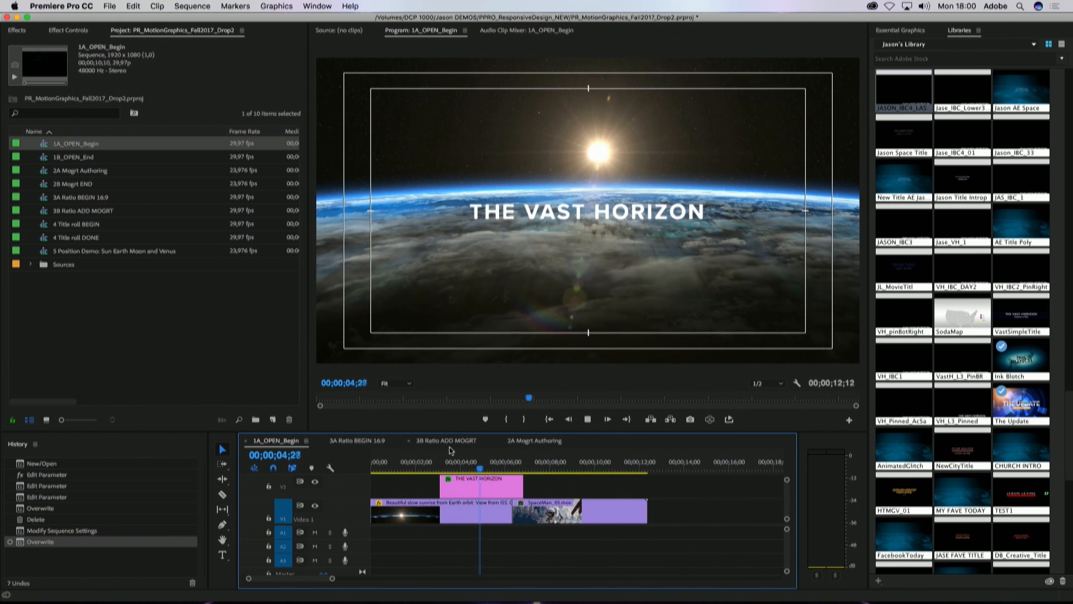
key("space")
Step: Set the THE VAST HORIZON title clip's Intro Duration to 00;00;01;10 and Outro Duration to 00;00;00;20
left_click(468, 491)
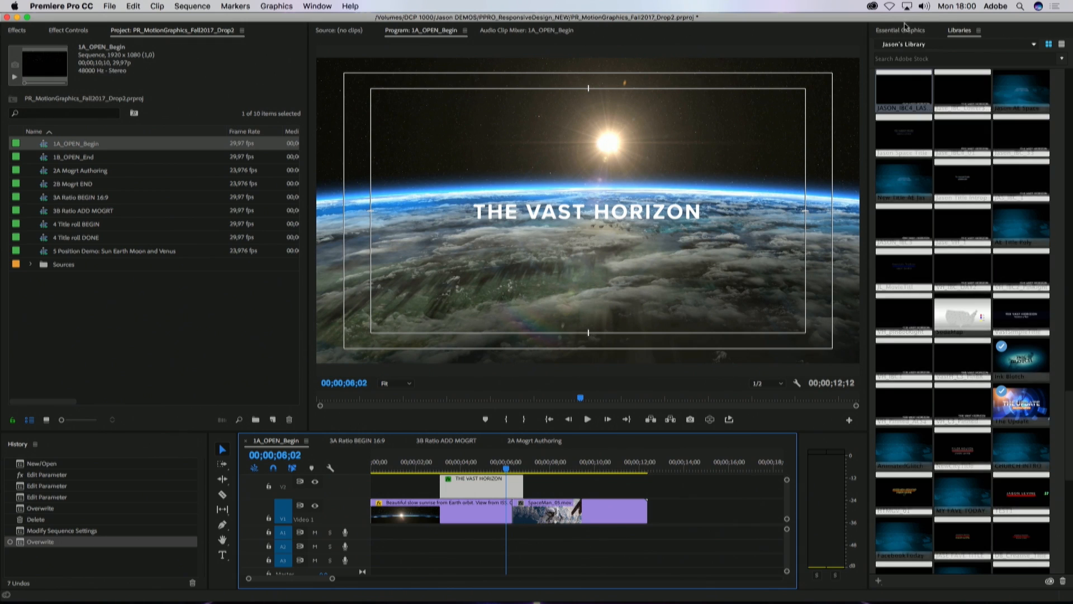
left_click(904, 31)
left_click(1032, 120)
type("1;10")
left_click(1033, 134)
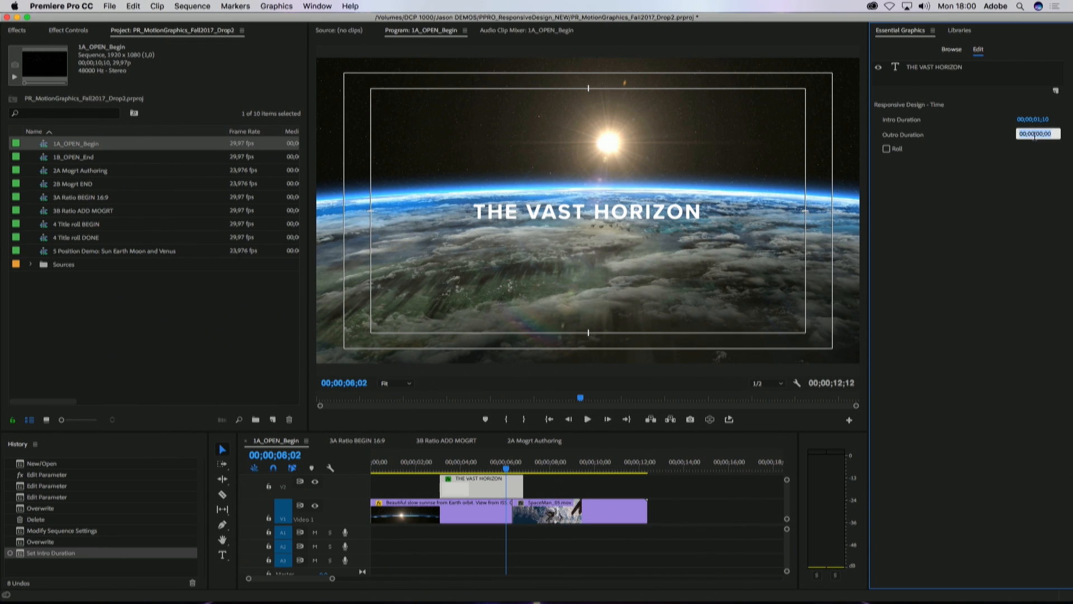
type("20")
key("Return")
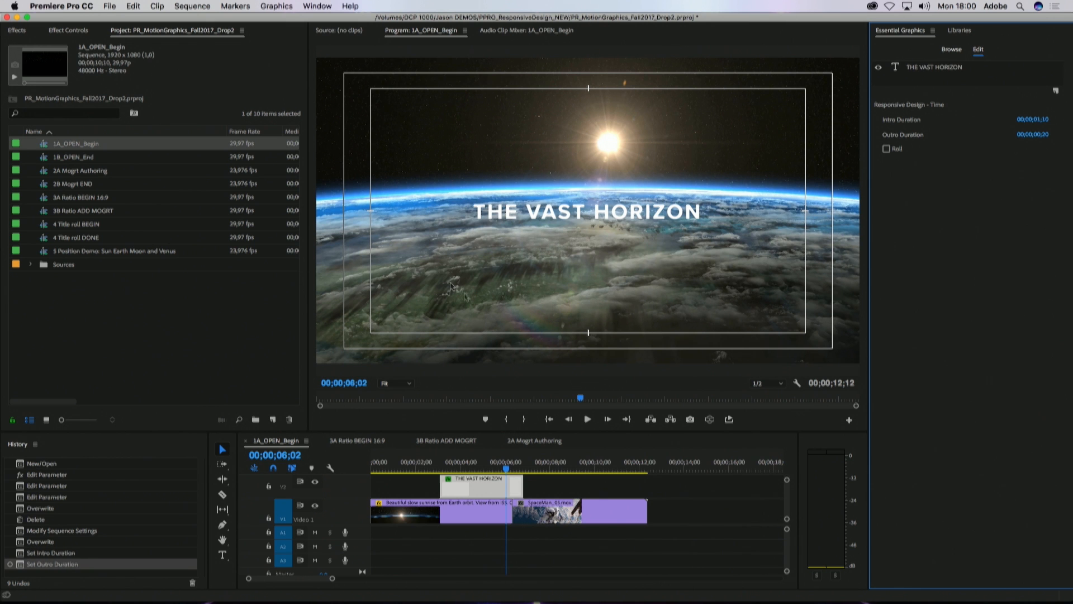
Step: Show the title's effect keyframes and move its closing Scale keyframes fully inside the shaded outro region
mouse_move(505, 461)
left_mouse_down()
mouse_move(447, 469)
mouse_move(521, 461)
mouse_move(445, 463)
mouse_move(517, 461)
mouse_move(487, 462)
left_mouse_up()
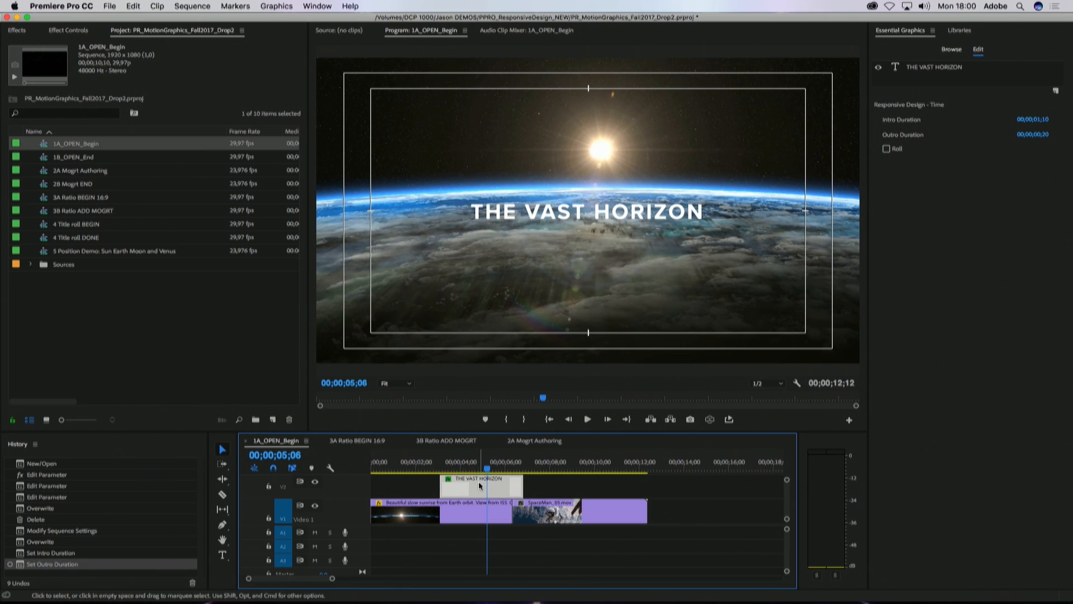
left_click(68, 30)
left_click_drag(249, 140, 162, 132)
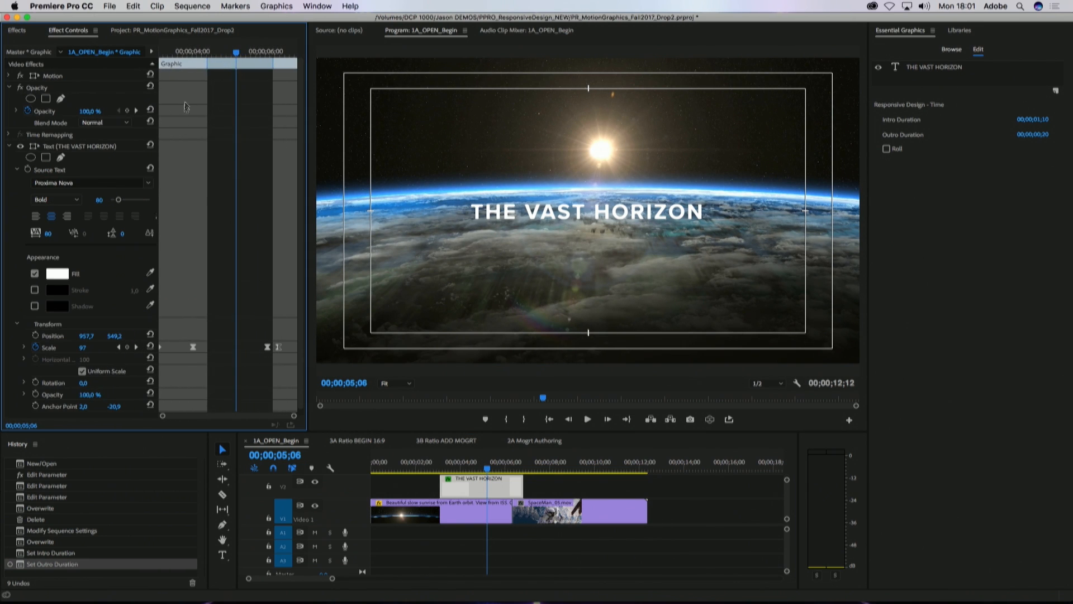
left_click_drag(267, 347, 279, 346)
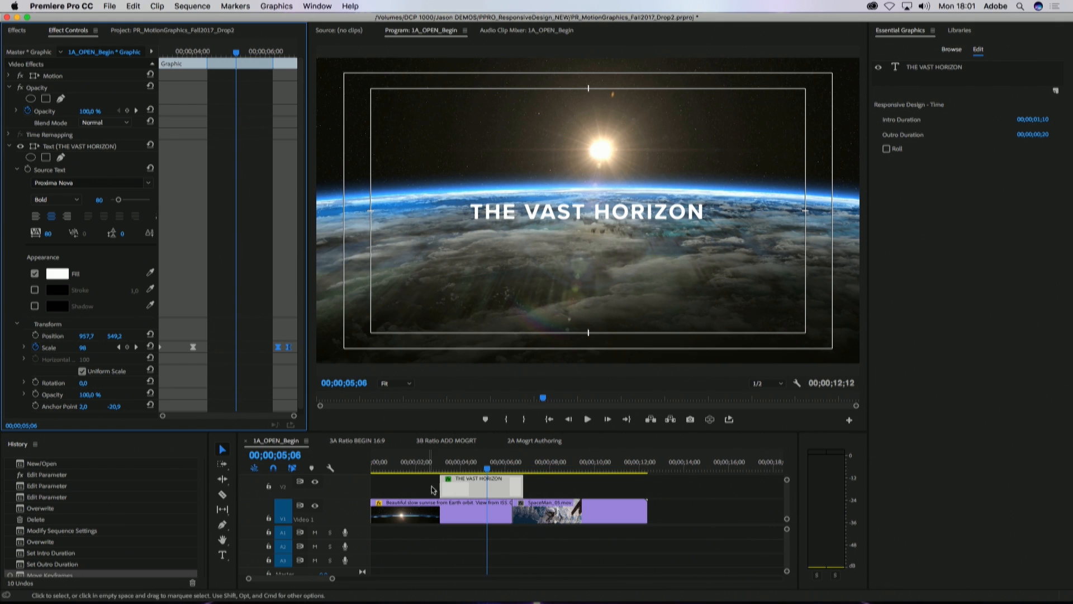
Step: Extend the title clip's in-point on V2 back to the sequence start and play the sequence from the beginning
left_click_drag(440, 485, 351, 479)
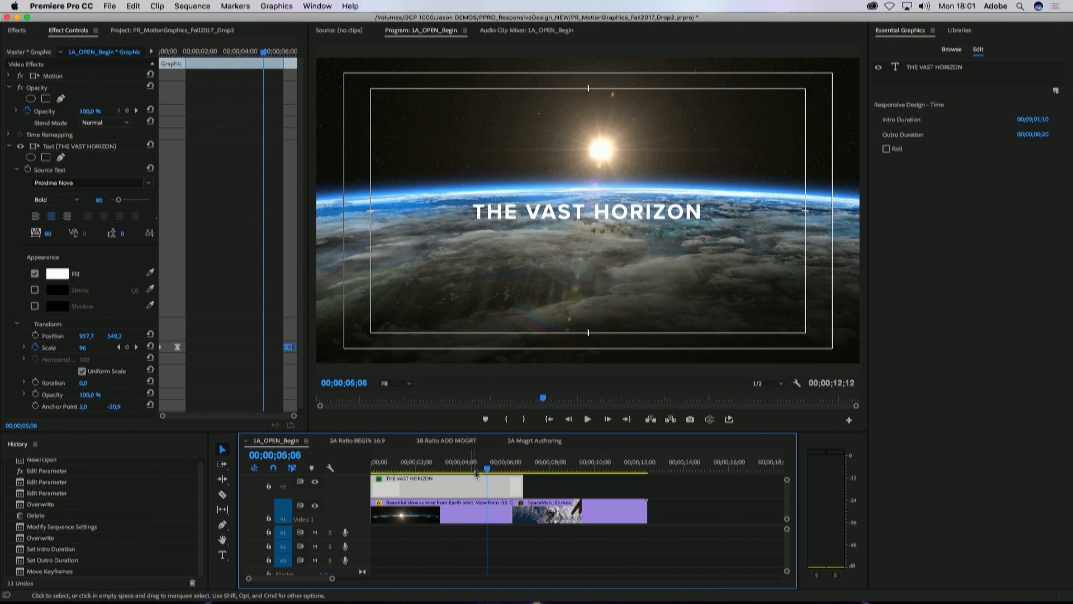
key("Home")
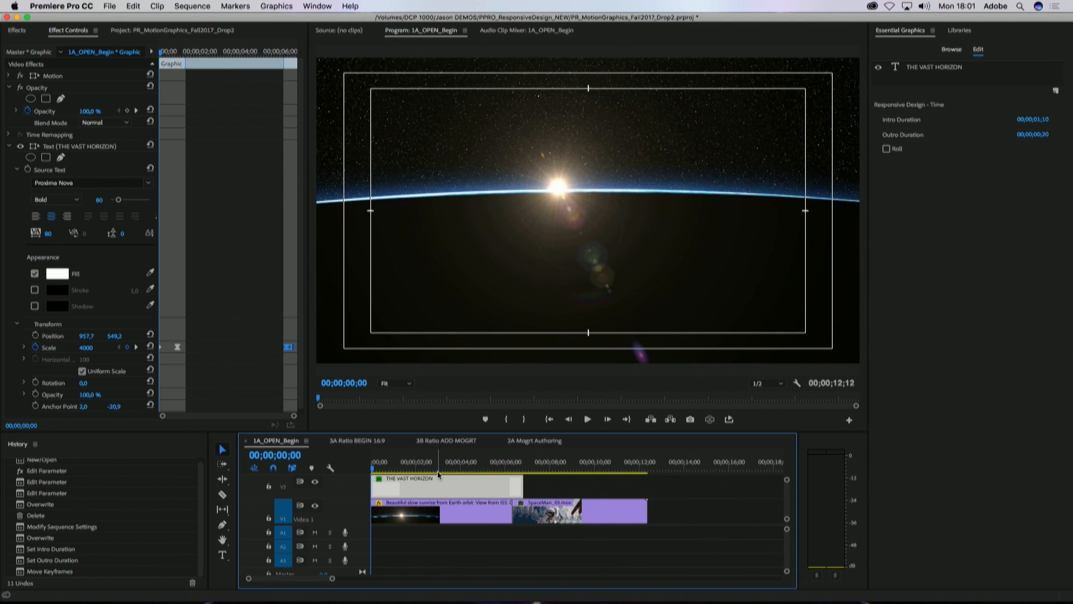
key("space")
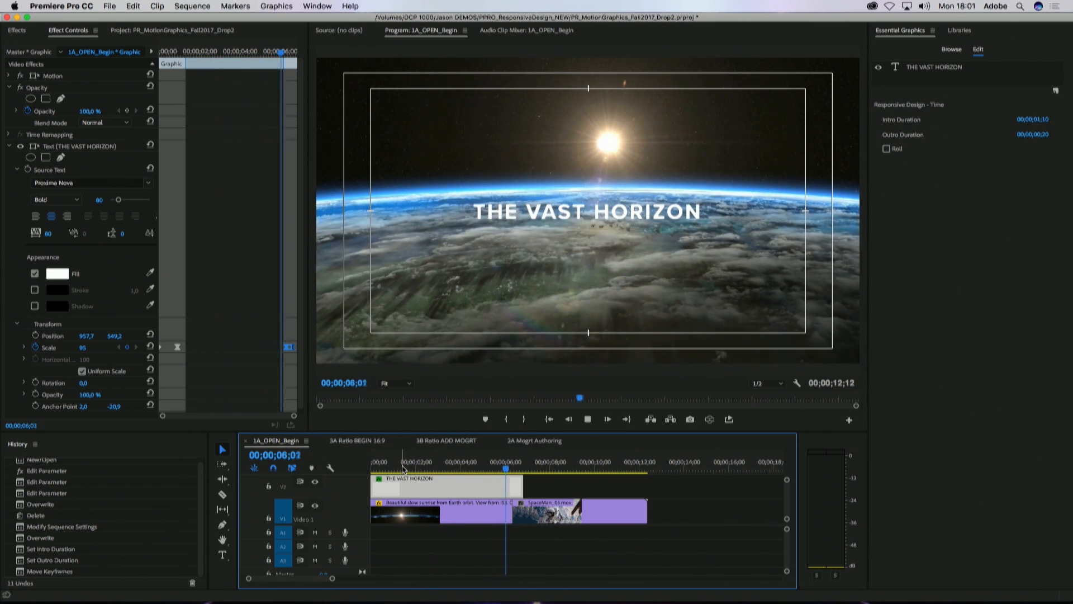
key("space")
Step: Trim the ends of the sunrise clip and the title clip to just under 3 seconds and review the shortened title animation
left_click_drag(511, 515, 433, 515)
left_click_drag(515, 489, 383, 470)
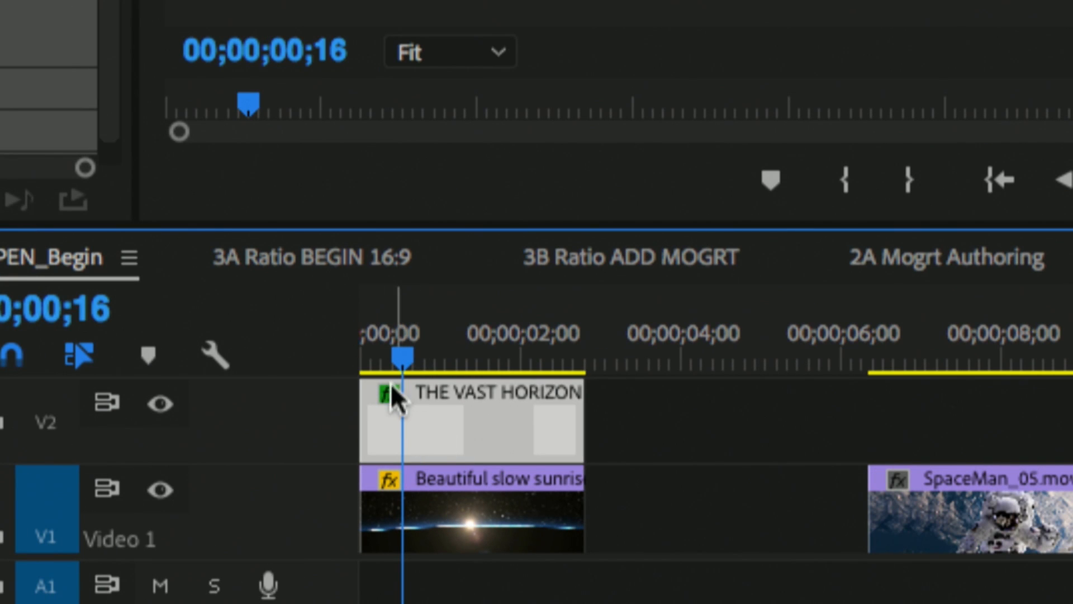
left_click_drag(403, 359, 347, 384)
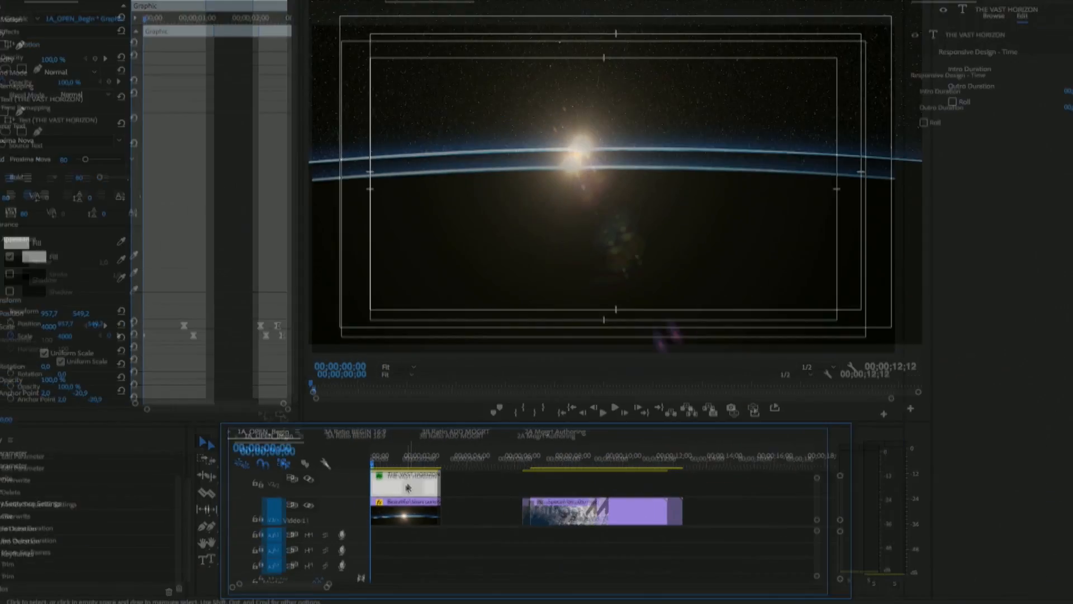
key("space")
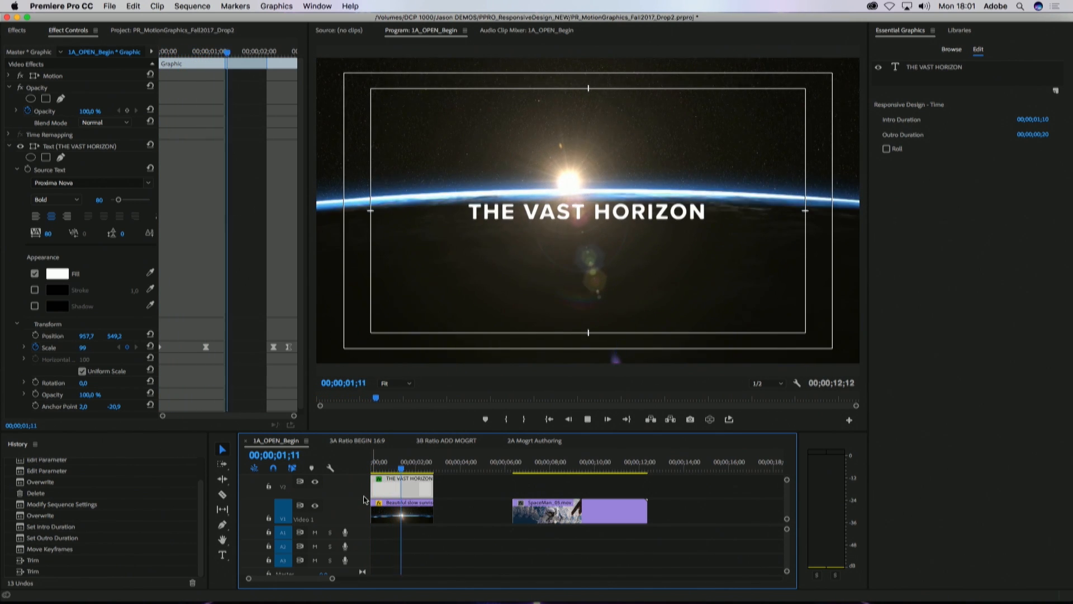
key("space")
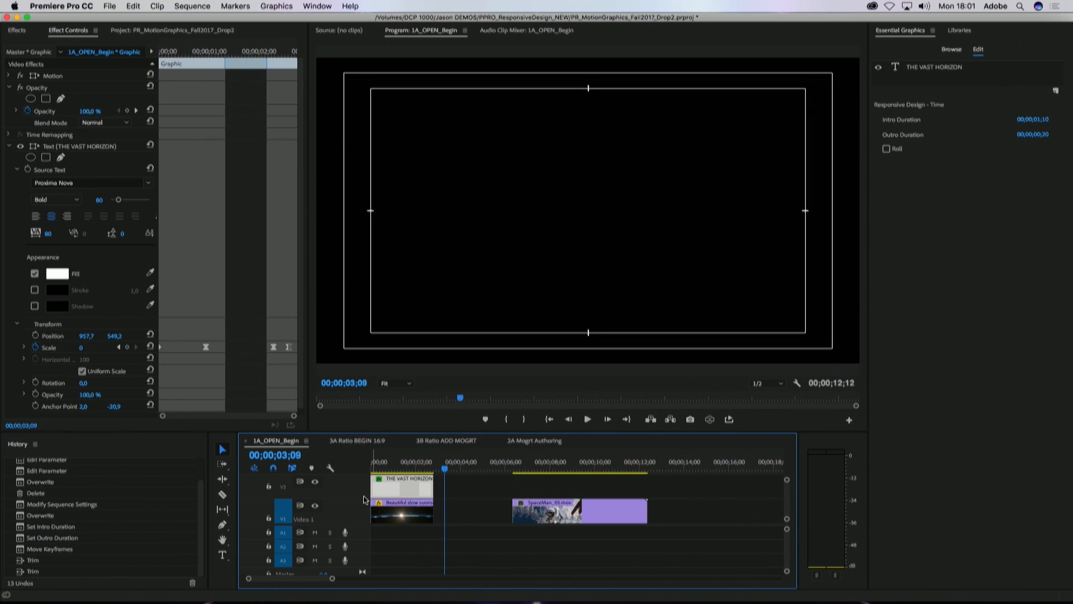
left_click_drag(392, 461, 392, 461)
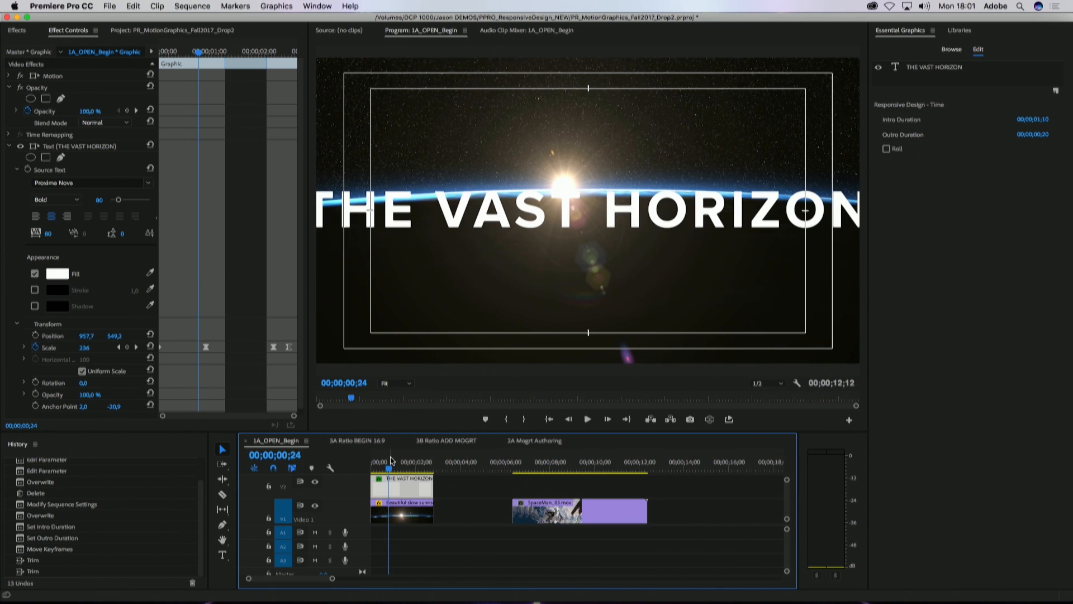